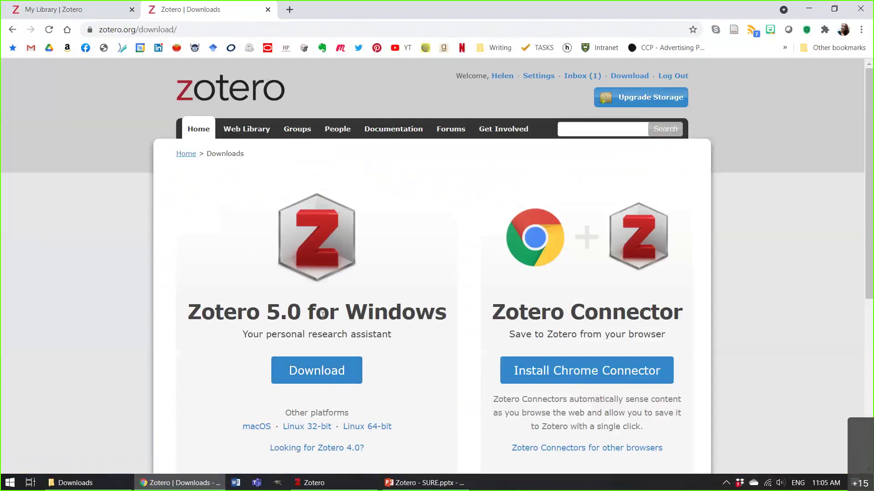
Review the zotero.org download options zoomed to 125%, then switch to the SURE slide deck.
scroll(323, 315, down, 1)
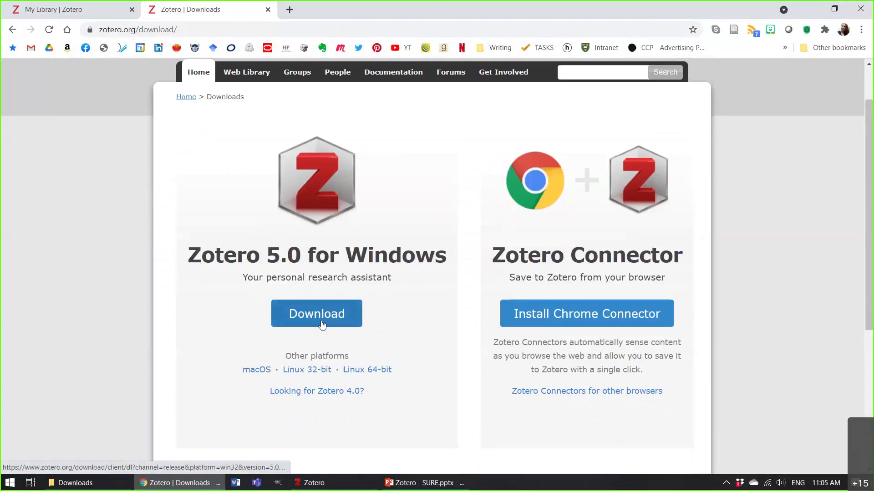
scroll(302, 273, down, 2)
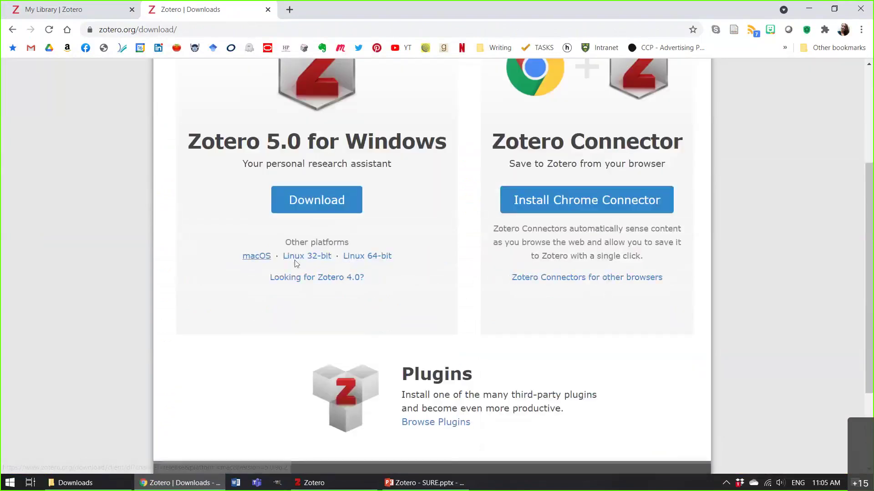
scroll(415, 285, up, 2)
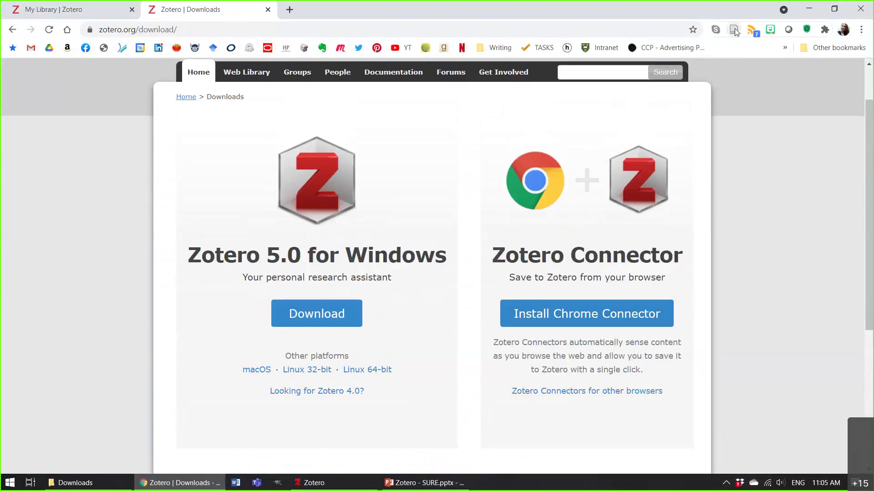
key(ctrl+plus)
key(ctrl+plus)
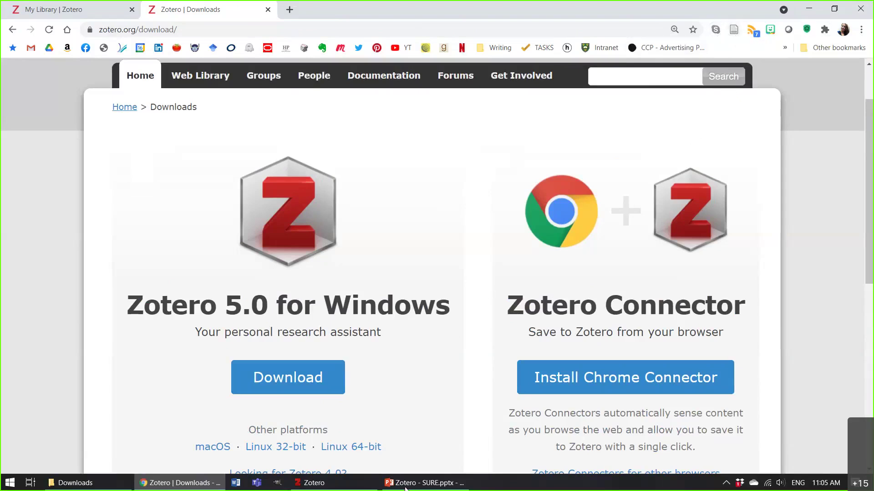
click(426, 485)
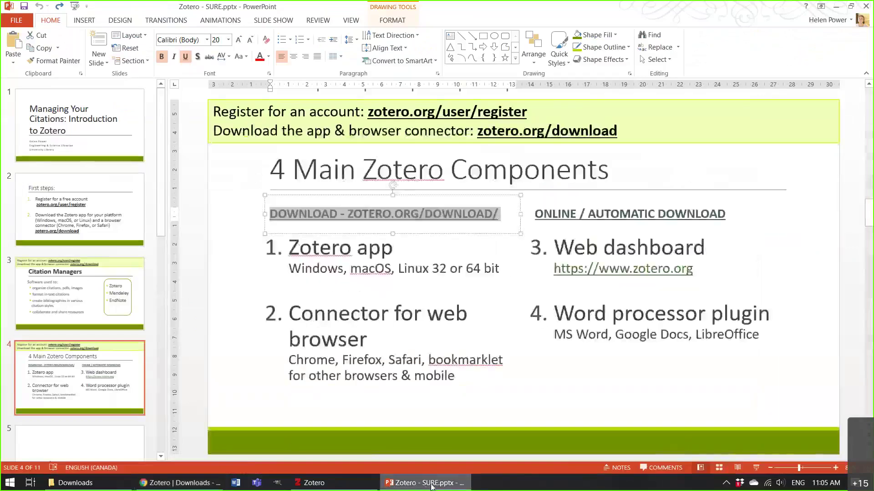
Go over slide 4's online components text, then bring the Zotero desktop library to the front.
click(774, 270)
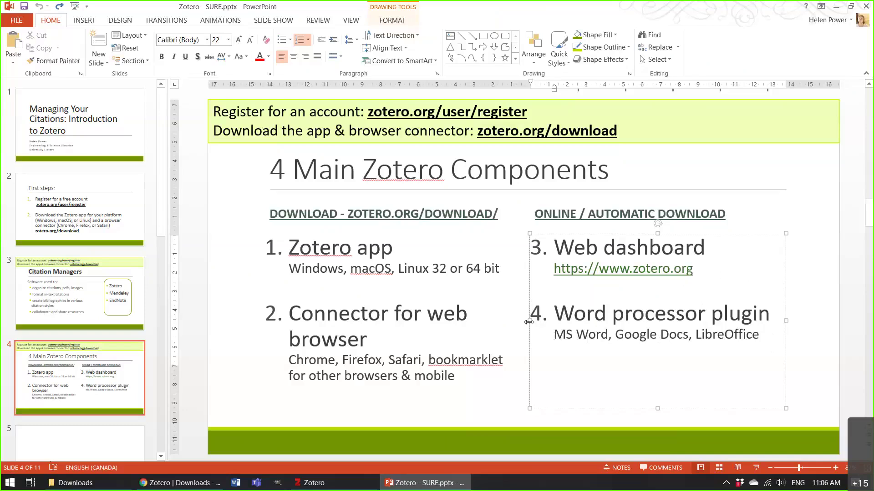
drag(159, 210, 162, 264)
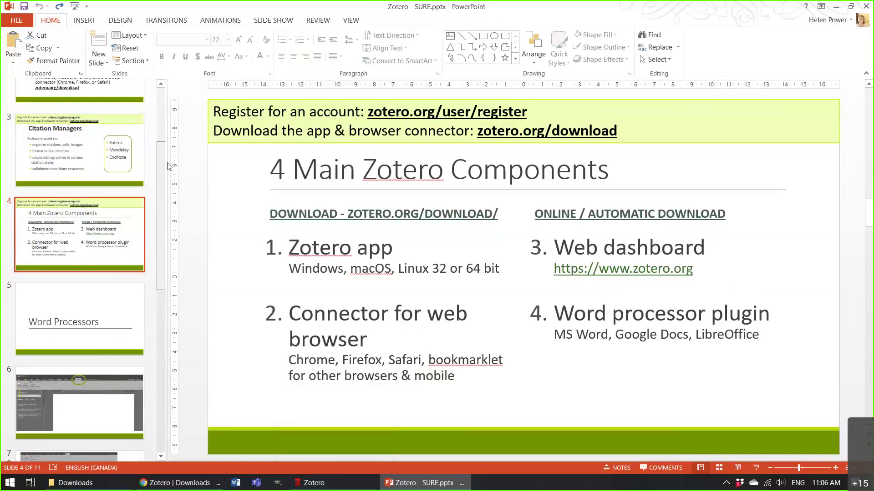
scroll(168, 166, up, 3)
click(311, 483)
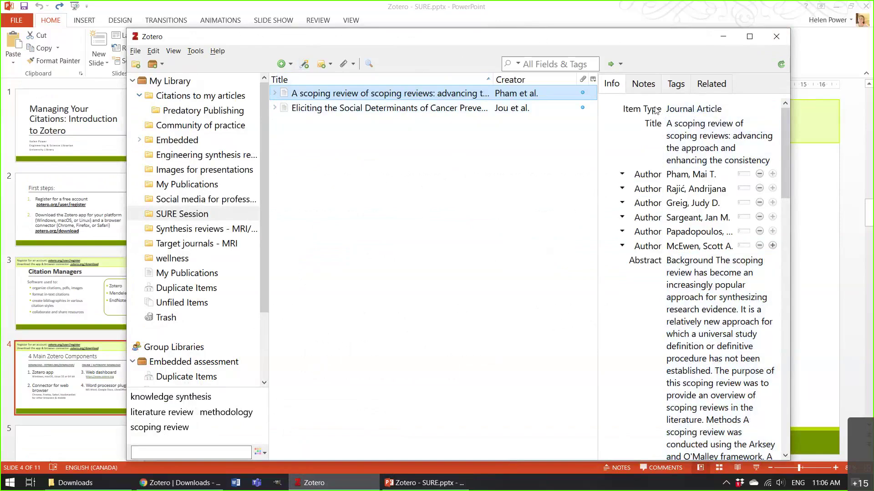
Select My Library to list all 501 items.
click(165, 81)
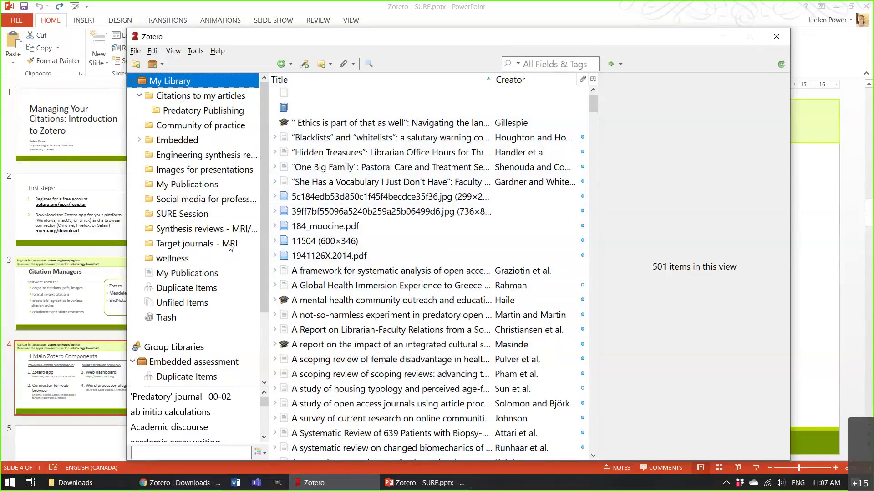
Open SURE Session and compare the Info of the Eliciting article and the Pham scoping review.
click(189, 217)
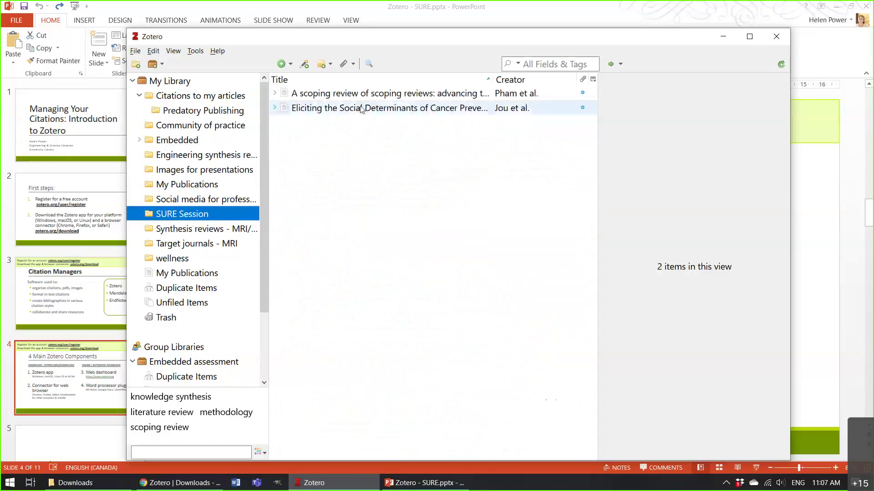
click(361, 109)
right_click(361, 109)
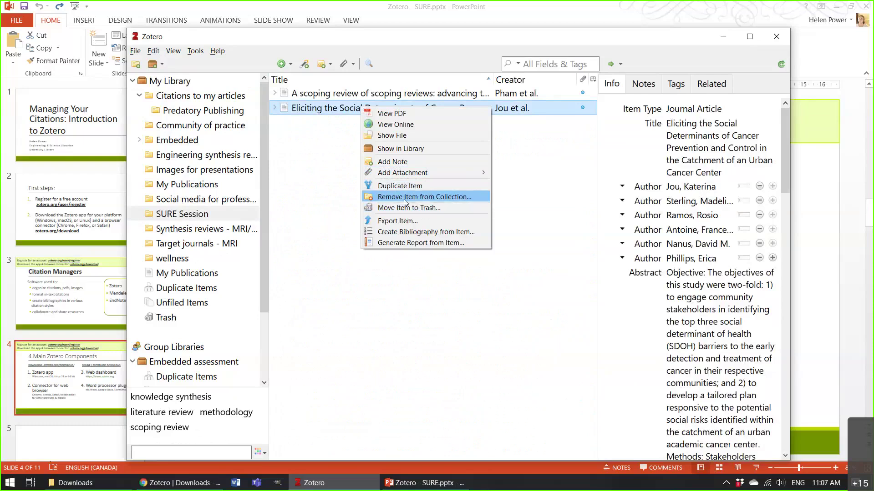
click(330, 191)
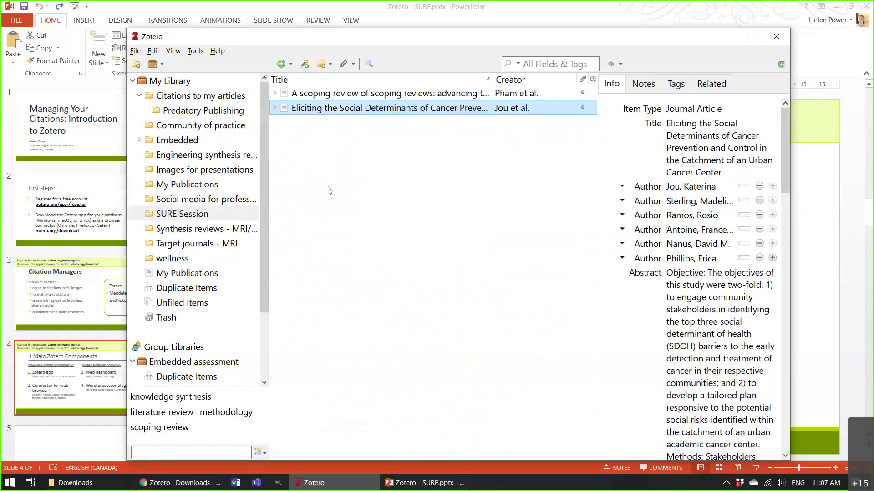
click(194, 217)
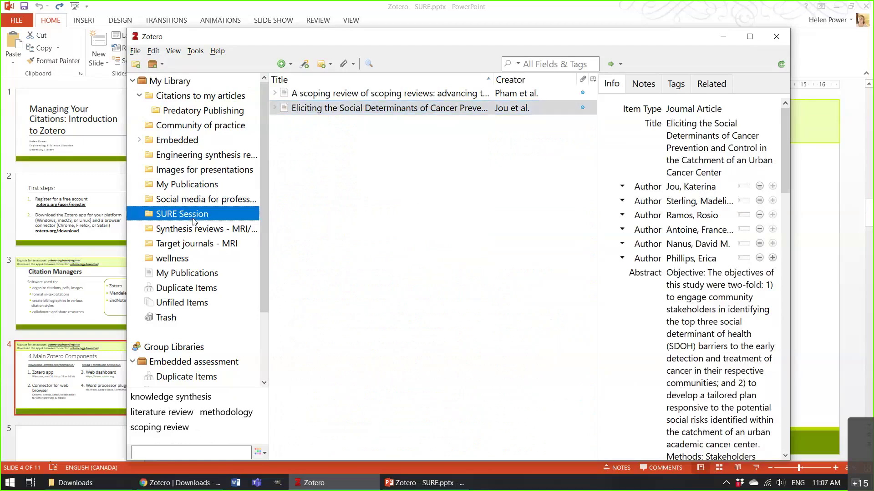
click(345, 95)
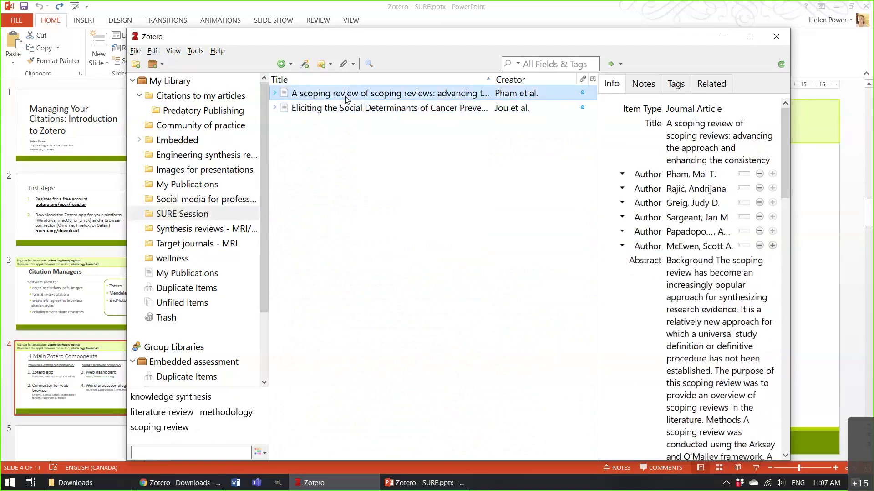
click(410, 111)
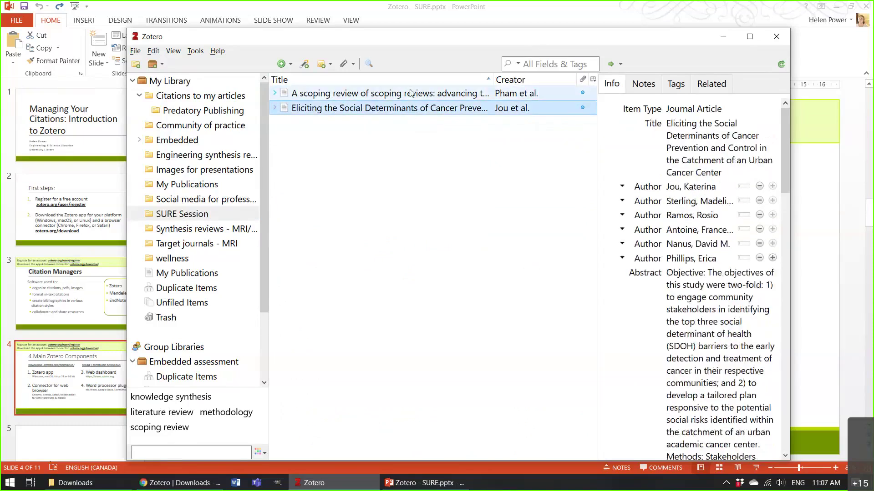
click(356, 96)
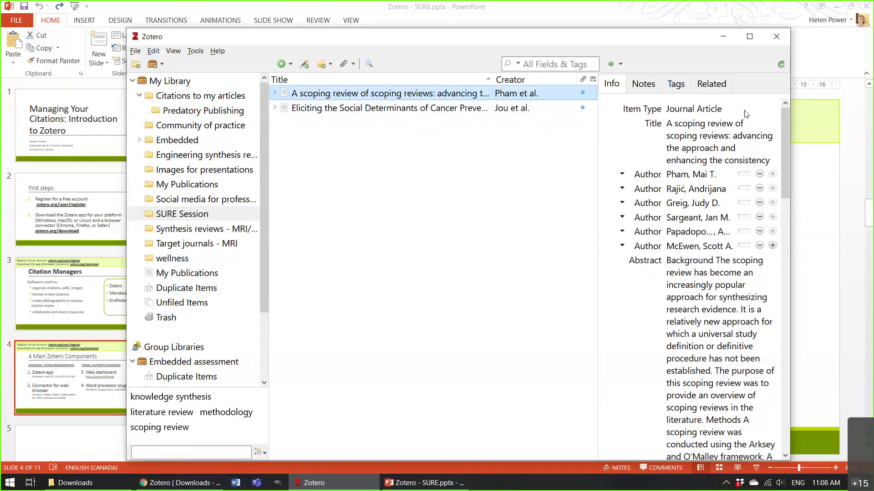
Maximize Zotero and read the scoping review's abstract and details (Research Synthesis Methods, 2014, 5(4), 371-385).
click(759, 40)
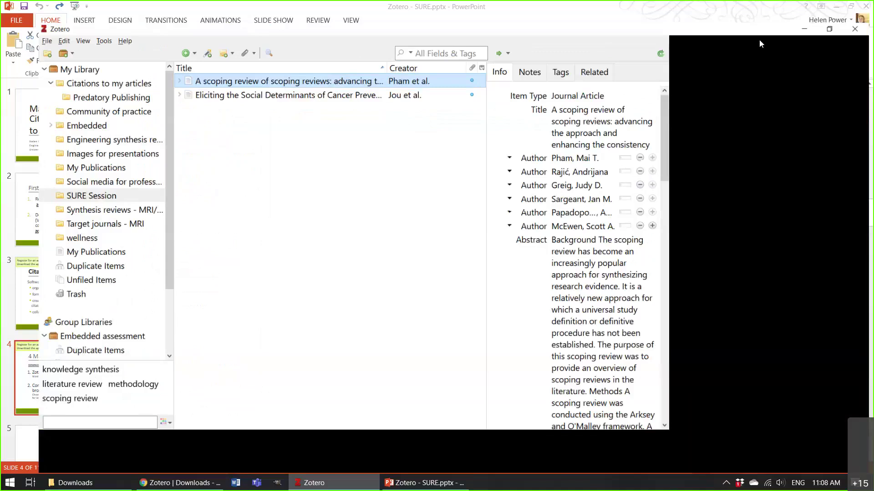
click(780, 321)
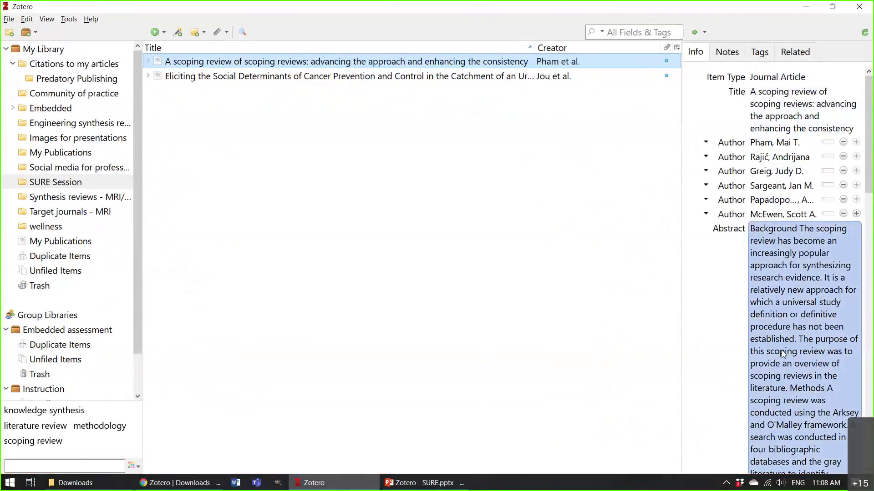
click(696, 81)
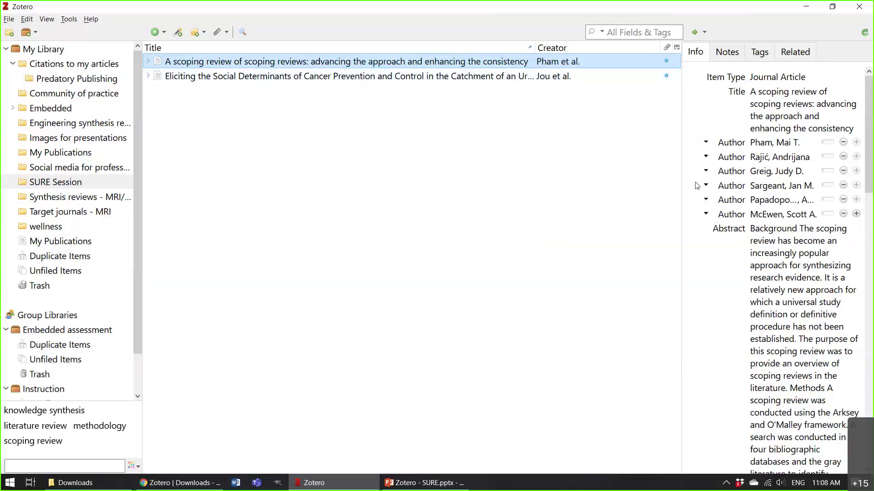
click(763, 231)
scroll(763, 291, down, 5)
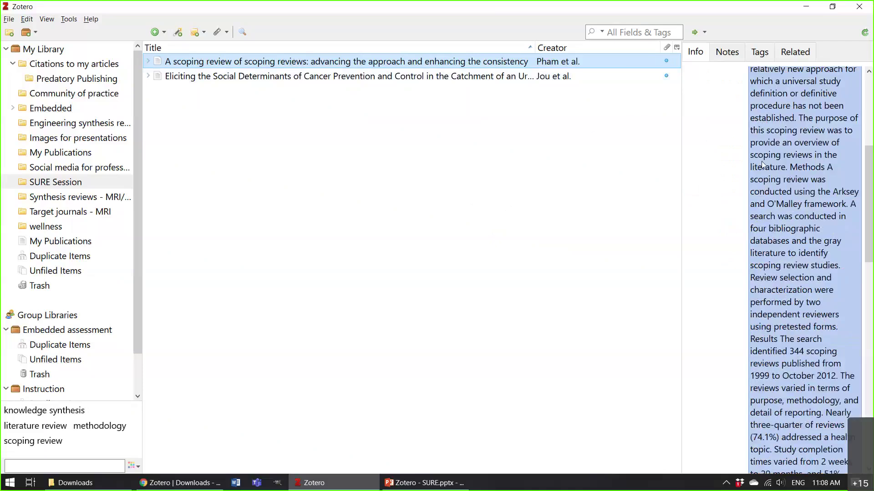
scroll(763, 165, down, 5)
drag(870, 309, 872, 110)
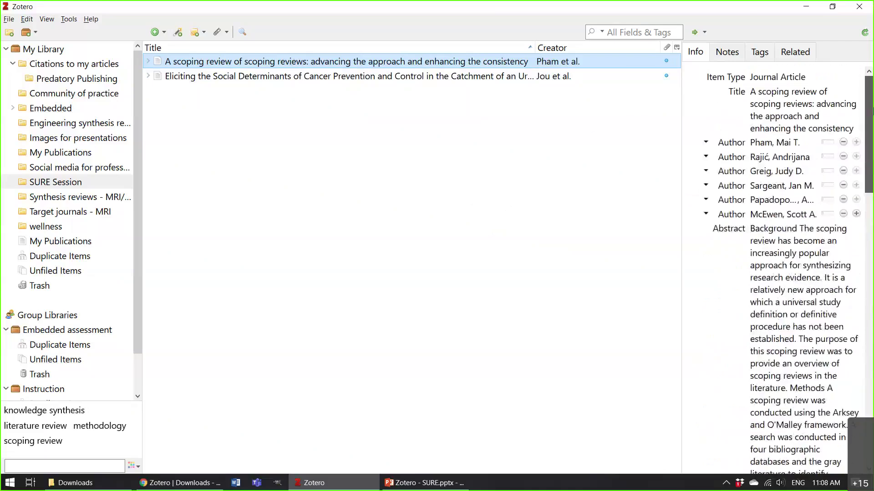
click(765, 318)
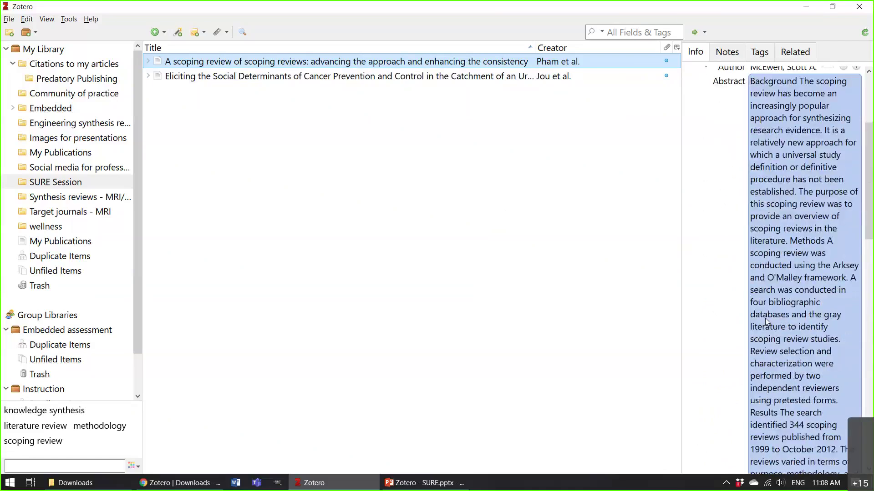
key(Escape)
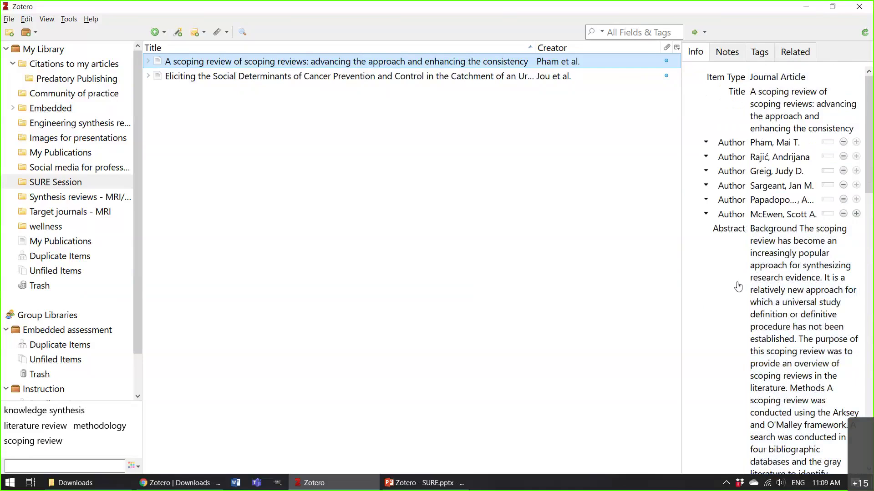
scroll(738, 287, down, 15)
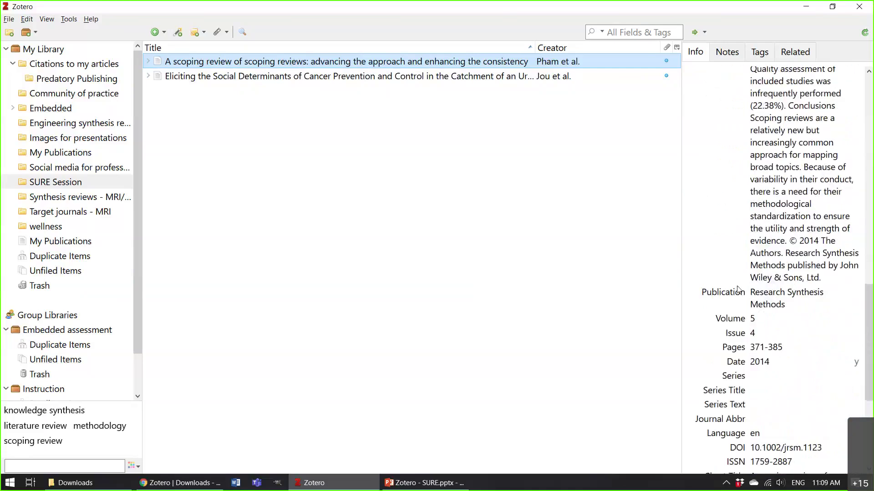
Look through the scoping review's publication, author name and abstract fields without changing them.
click(782, 302)
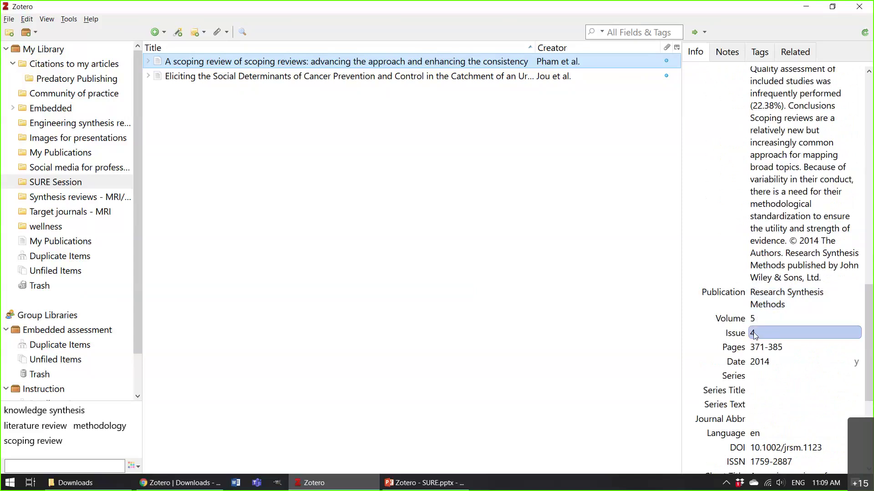
drag(870, 282, 869, 414)
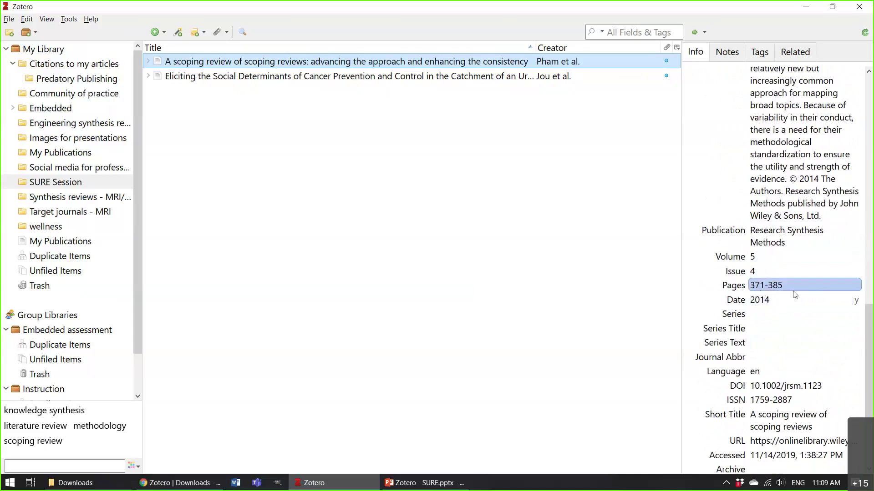
drag(871, 338, 872, 97)
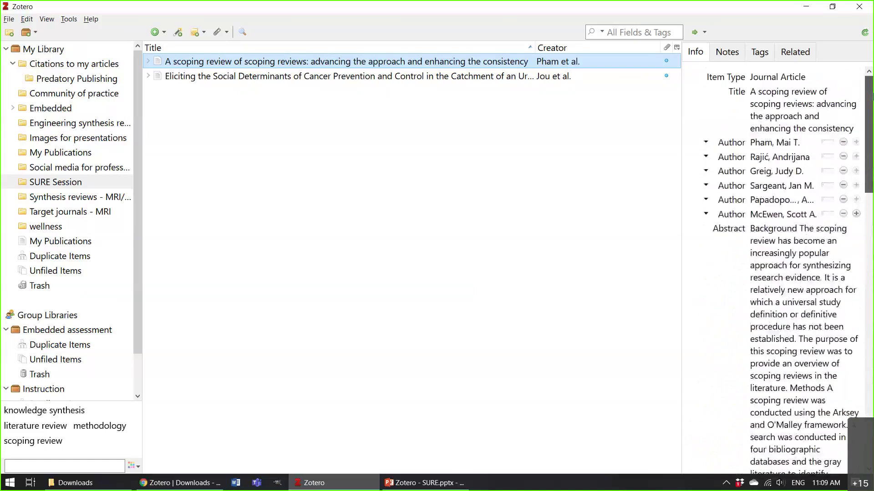
click(792, 157)
click(773, 214)
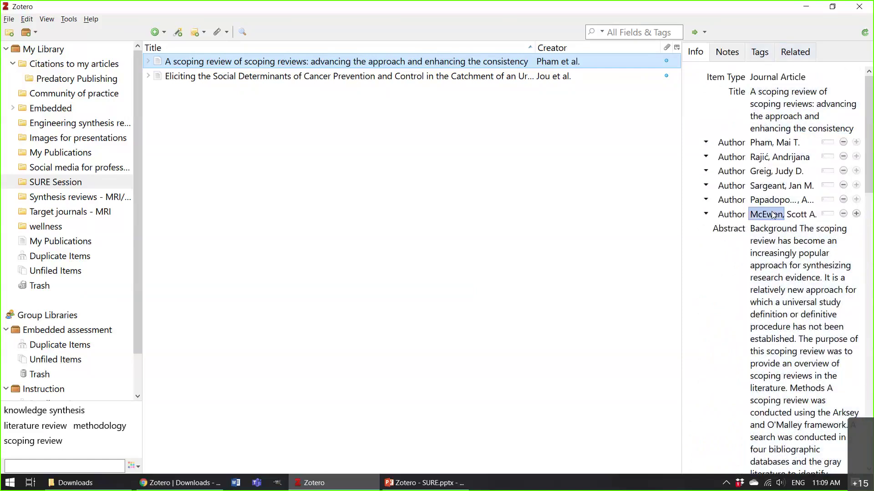
click(754, 228)
click(657, 253)
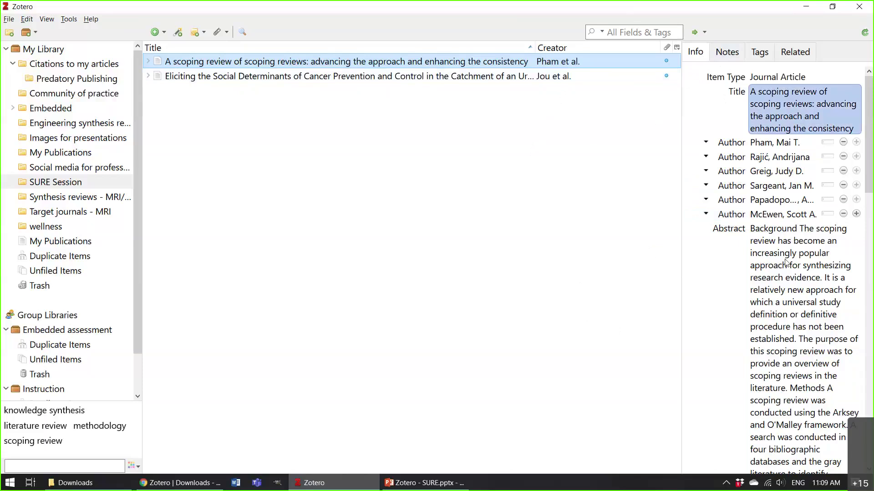
From the Notes tab, add an empty child note to the scoping review.
click(734, 54)
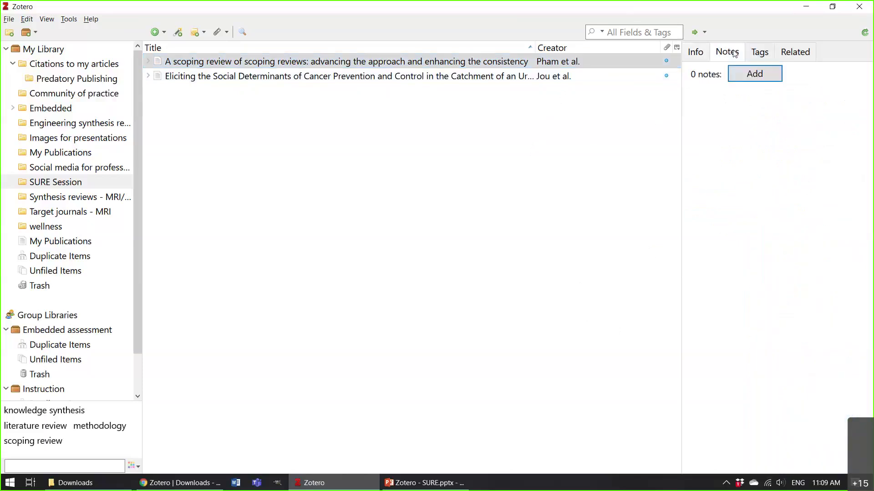
click(756, 77)
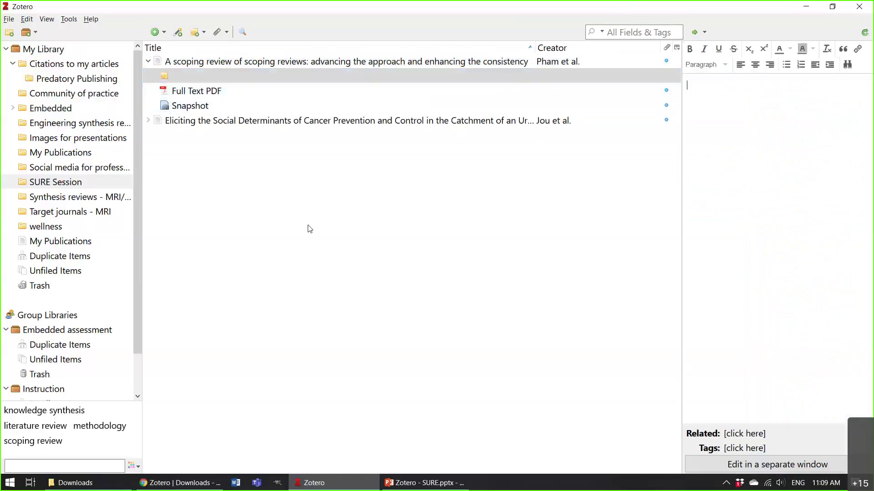
click(285, 74)
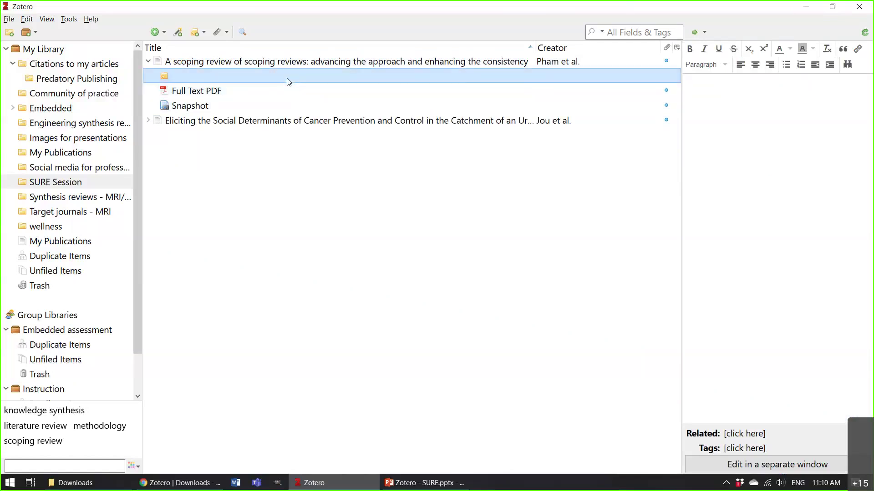
click(703, 84)
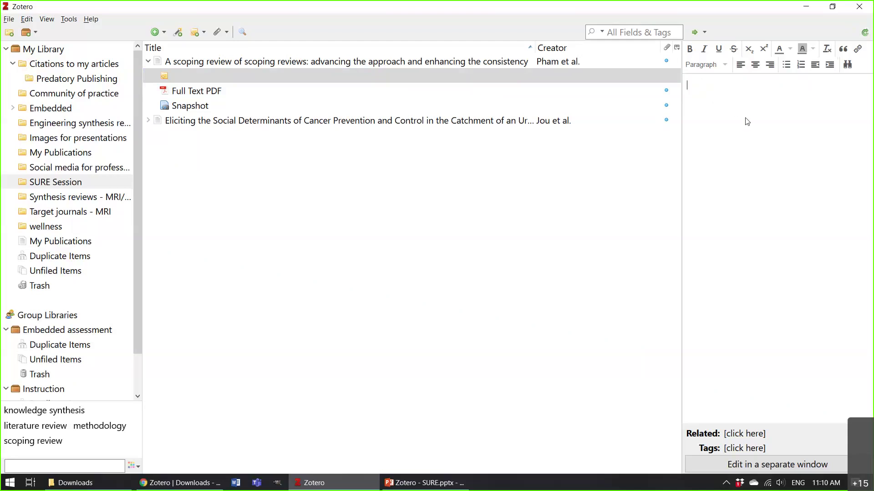
click(357, 70)
Show the Tags tab and click into the knowledge synthesis, literature review and methodology tags unchanged.
click(366, 62)
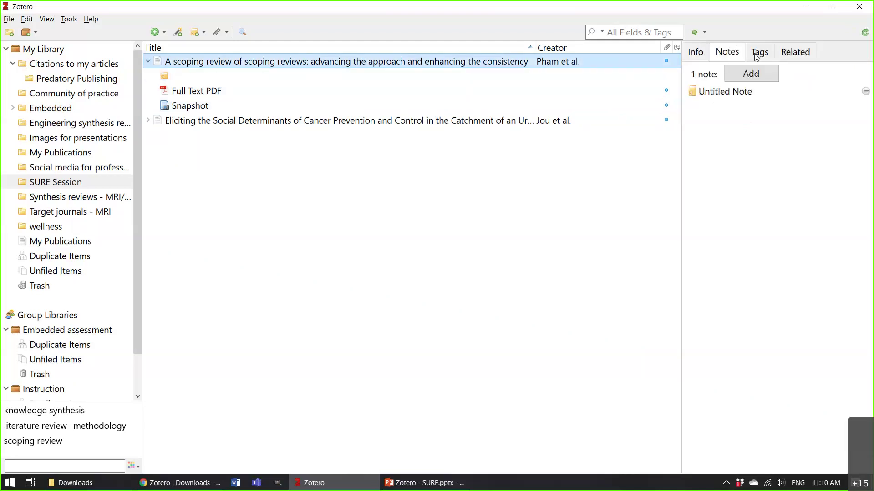
click(764, 58)
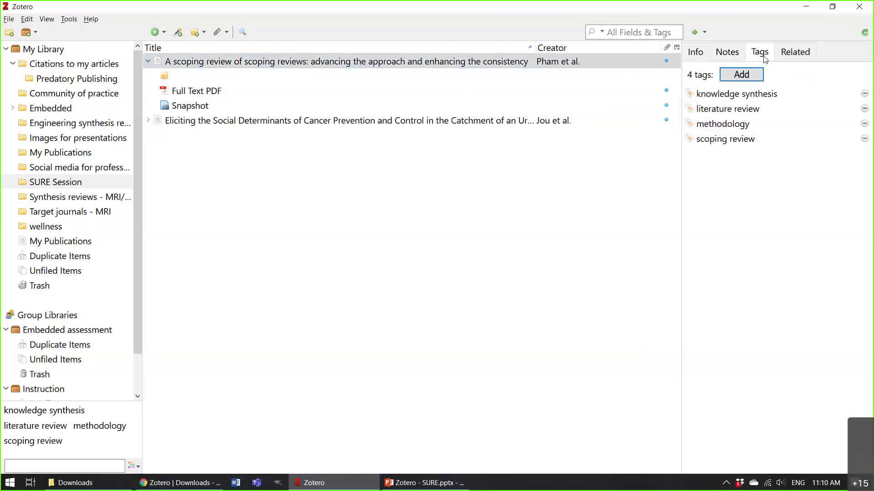
key(Tab)
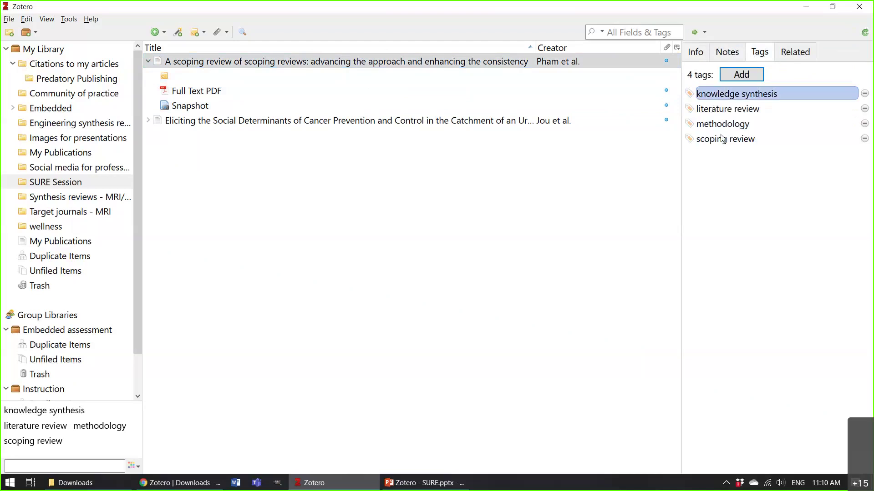
click(738, 105)
click(715, 184)
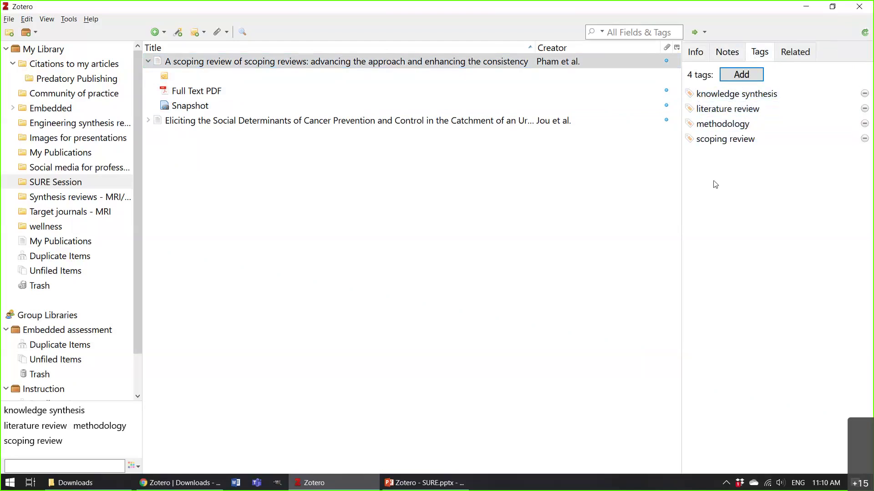
click(742, 95)
click(728, 122)
click(717, 150)
click(752, 96)
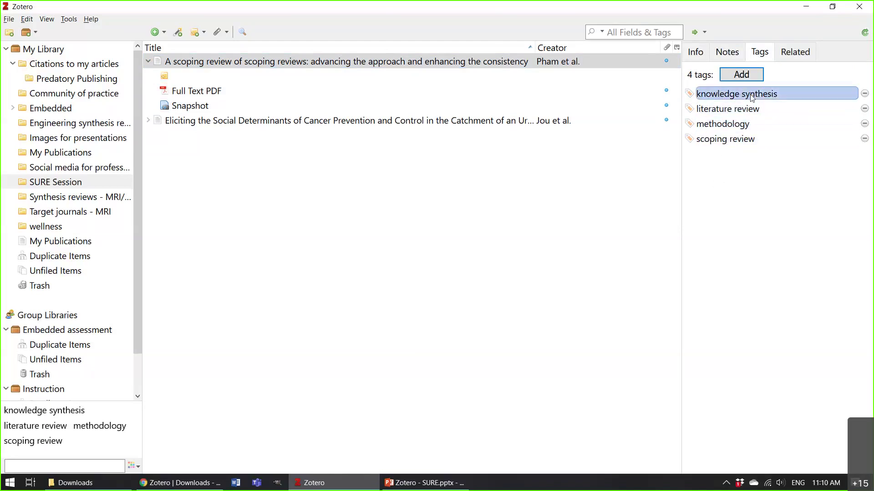
click(752, 90)
click(747, 97)
click(743, 92)
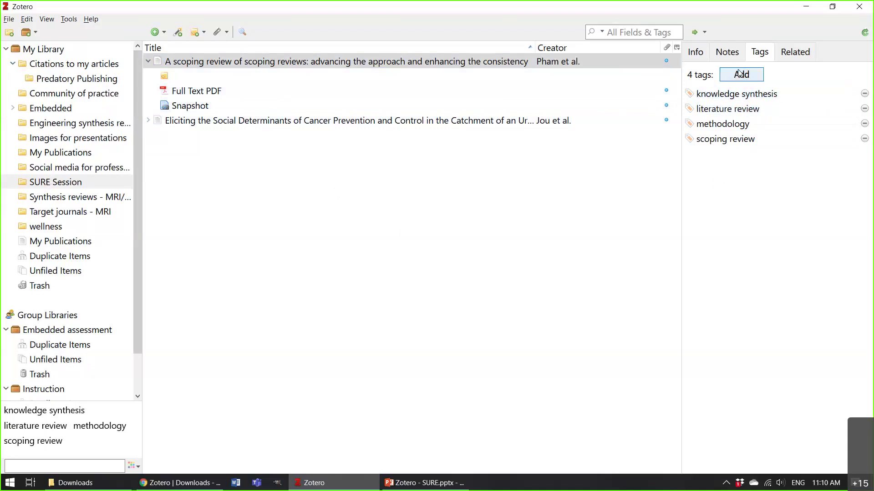
Check the Related tab (0 items), then collapse the scoping review's child attachments.
click(802, 57)
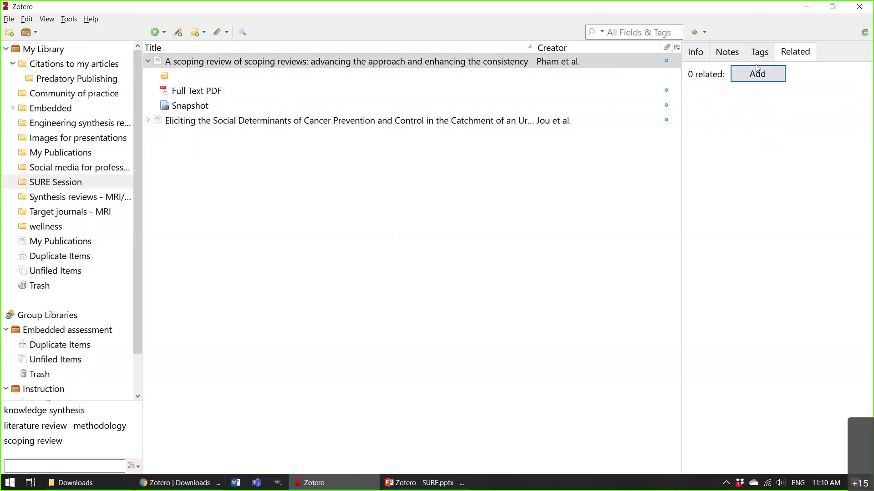
click(314, 227)
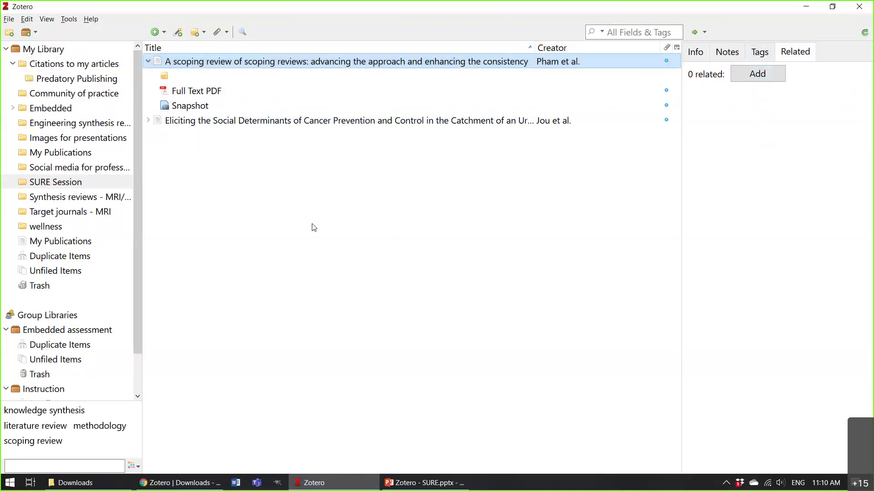
click(148, 62)
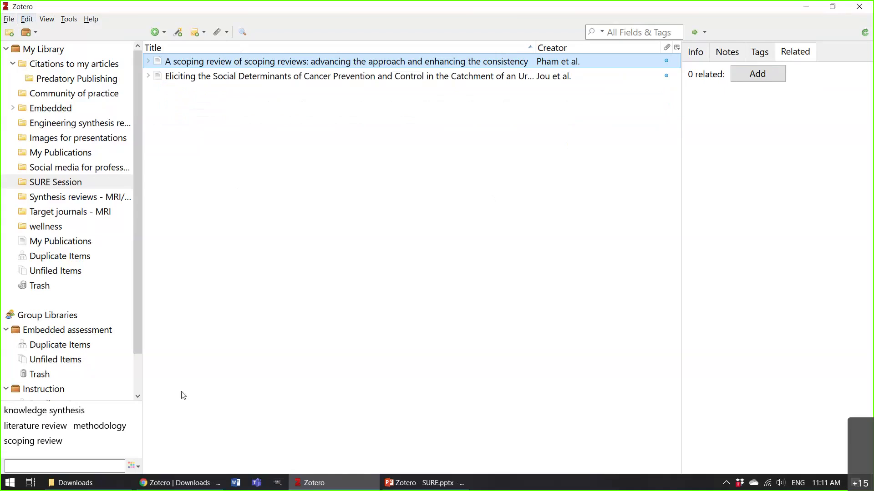
Switch to Chrome's My Library | Zotero tab and scroll through its 501 items.
click(183, 485)
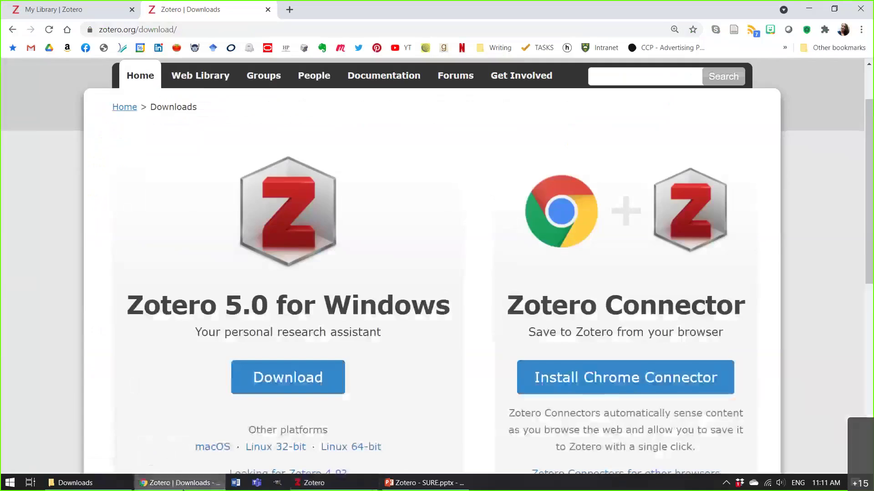
click(28, 4)
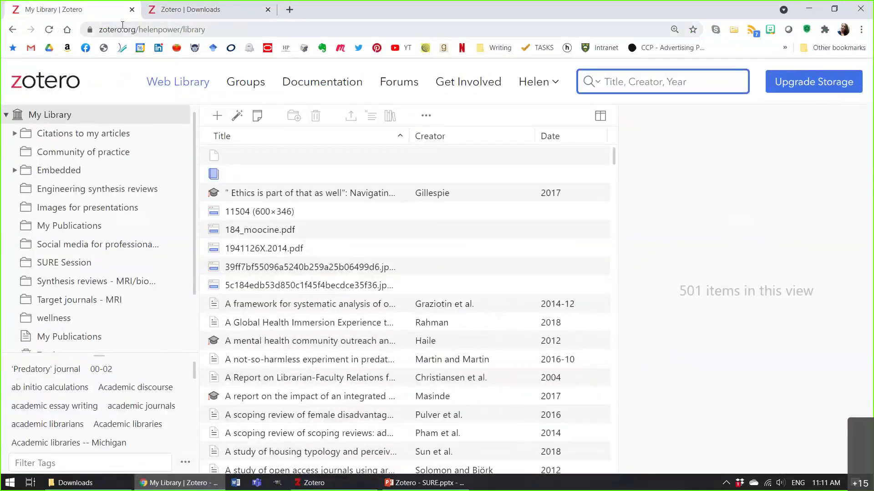
scroll(347, 362, down, 12)
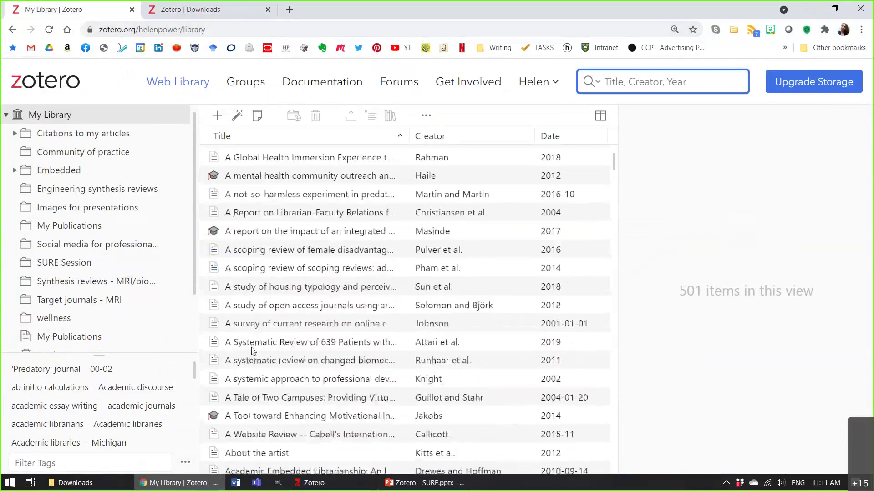
scroll(313, 421, up, 12)
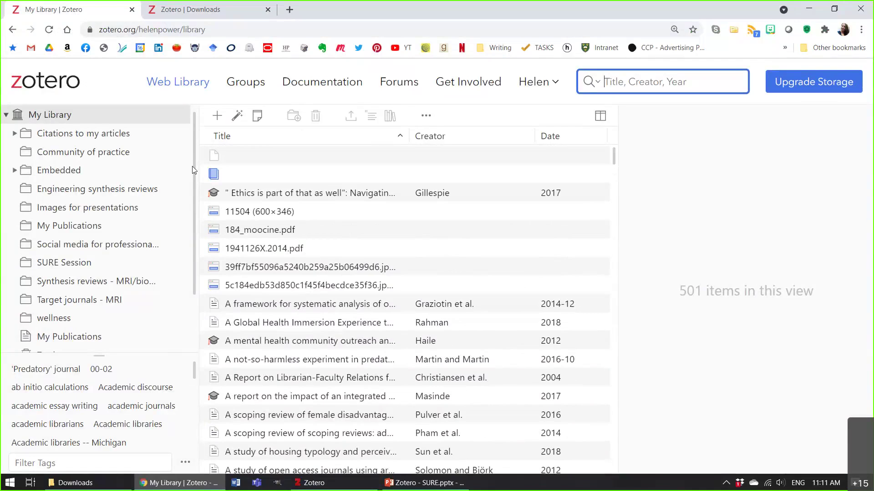
Sync the Zotero desktop library with zotero.org, then return to the My Library web view in Chrome.
click(335, 484)
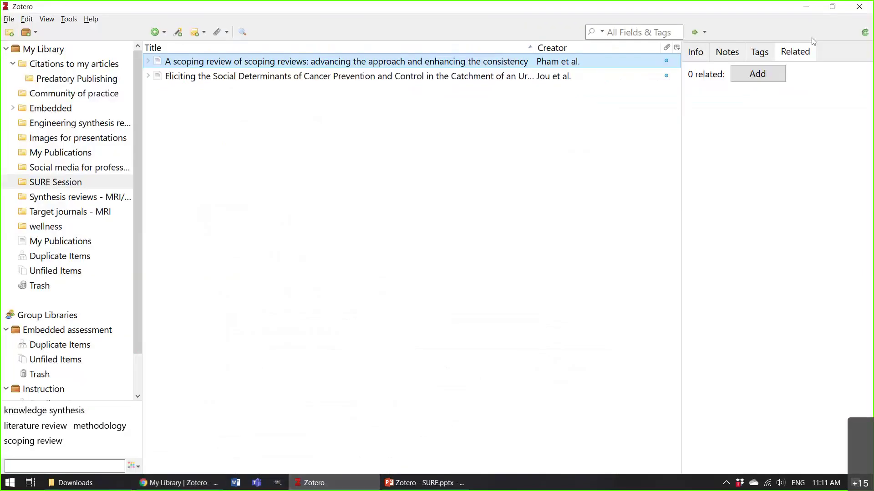
click(865, 33)
click(178, 483)
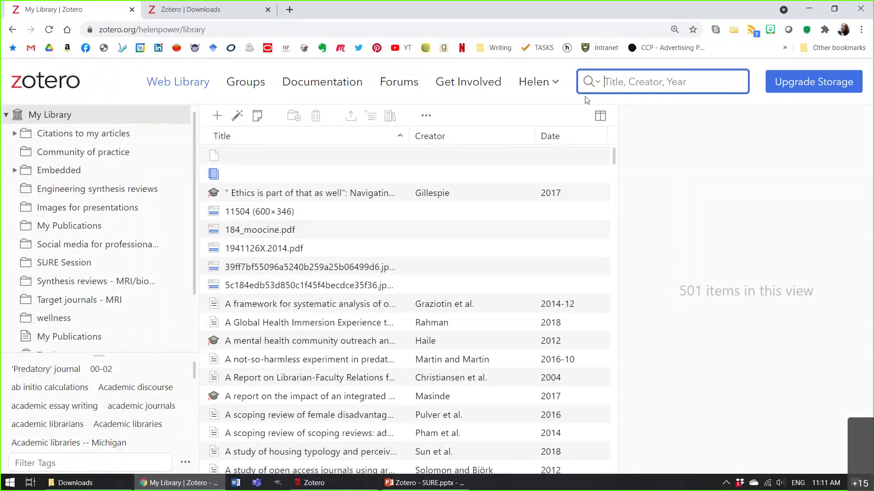
Open the library.usask.ca home page in a new tab.
click(288, 10)
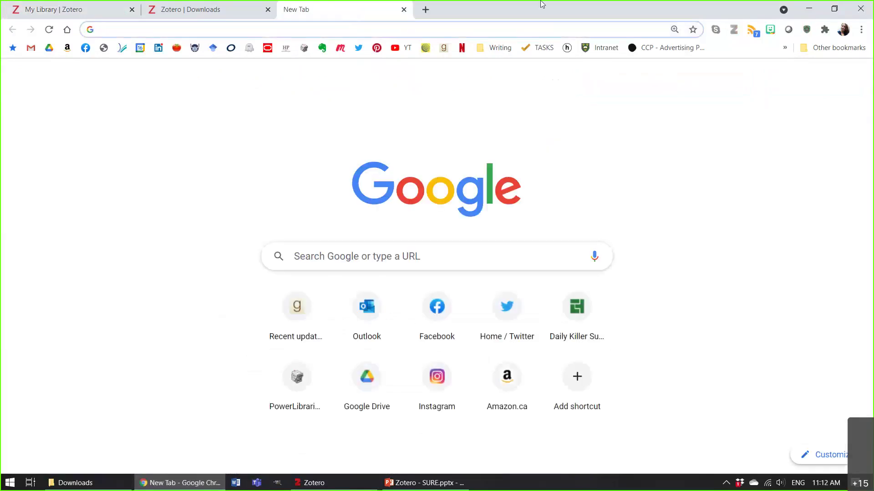
text(library.usask.ca)
key(Return)
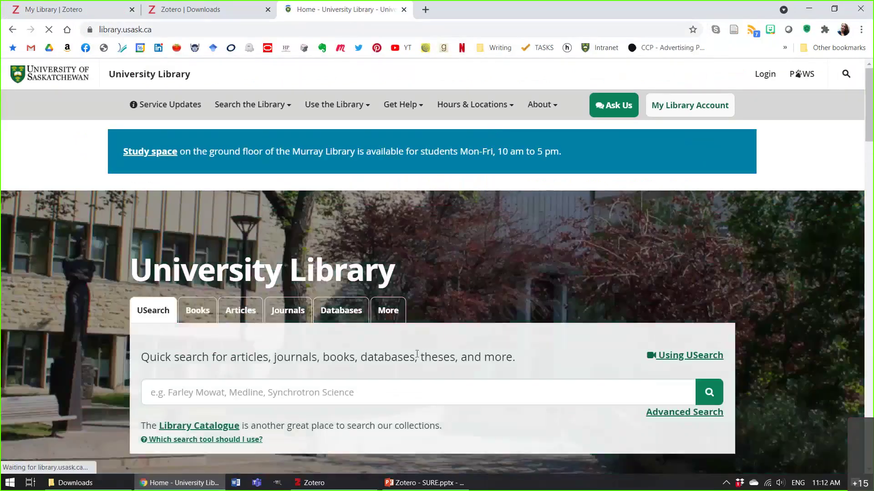
Search USearch for 'health literacy AND internet' and zoom in on the results page.
click(452, 398)
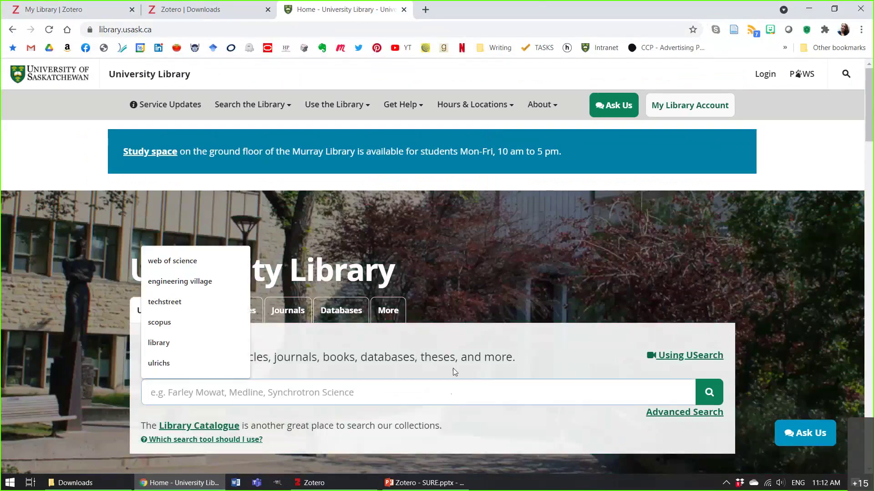
text(helath litera)
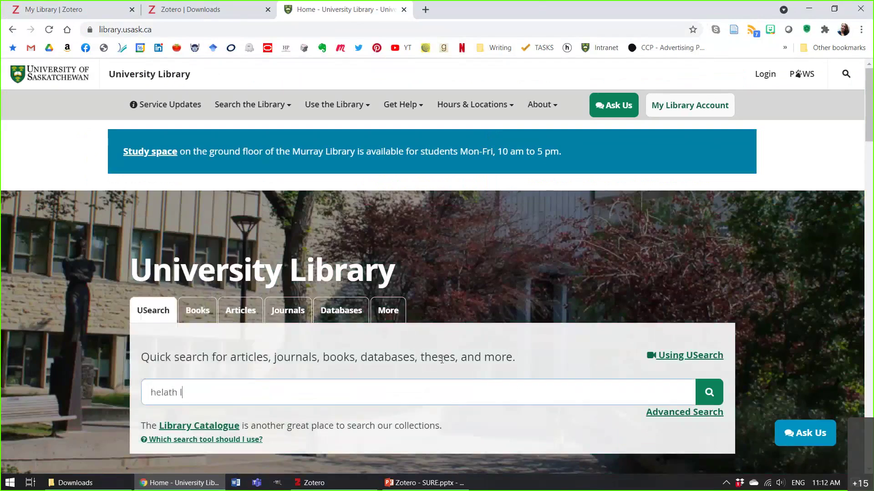
text(c)
key(BackSpace)
key(BackSpace)
key(BackSpace)
key(BackSpace)
key(BackSpace)
key(BackSpace)
key(BackSpace)
key(BackSpace)
key(BackSpace)
key(BackSpace)
key(BackSpace)
key(BackSpace)
text(alth literacy AND internet)
key(Return)
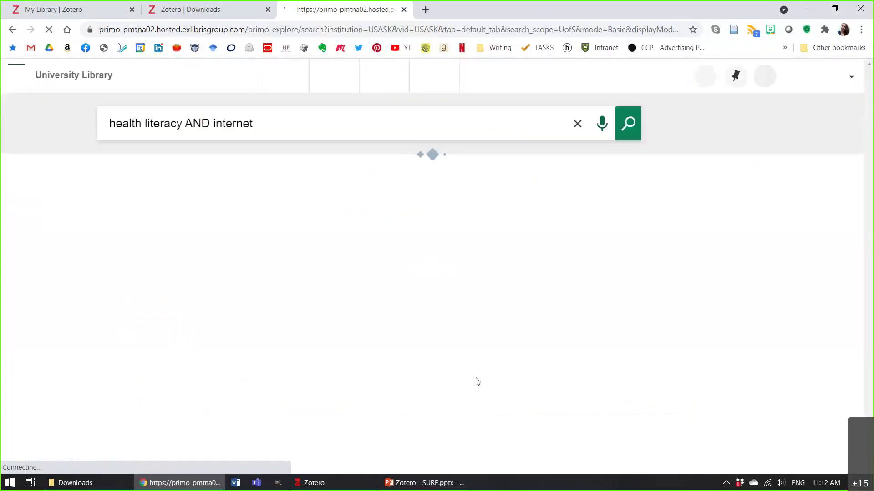
key(ctrl+plus)
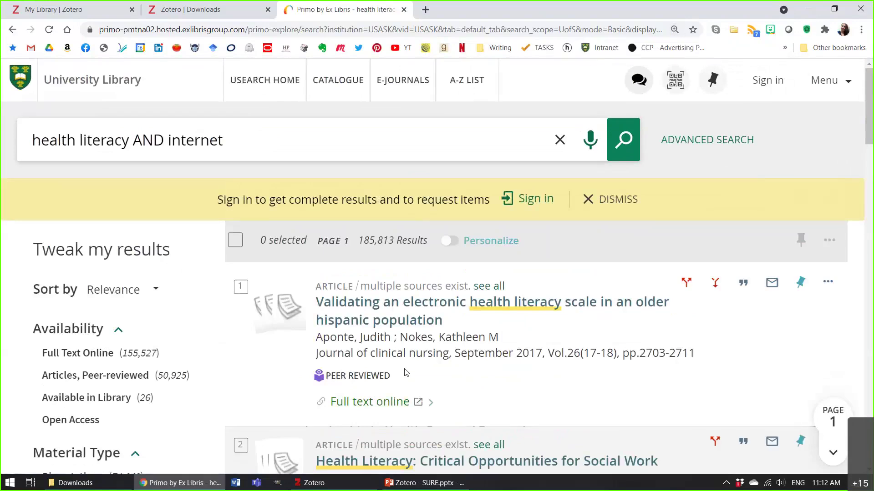
Open the first result, the electronic health literacy article record, and save it to Zotero.
scroll(406, 372, down, 2)
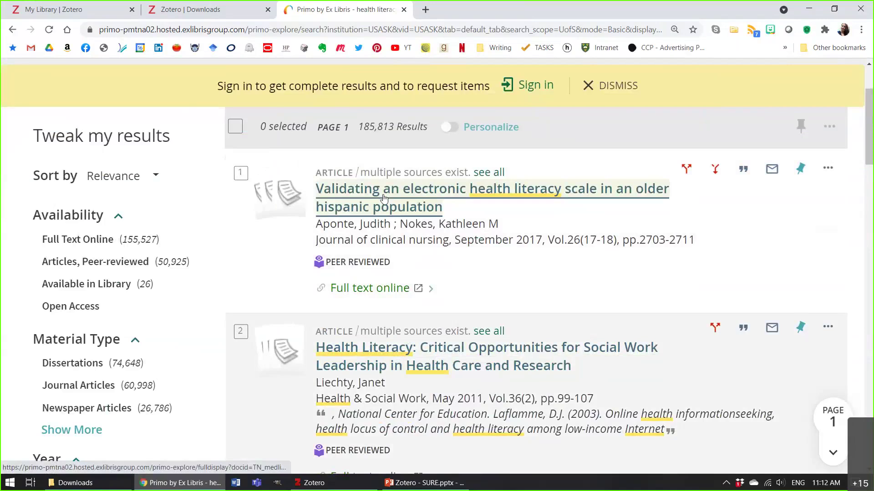
click(383, 197)
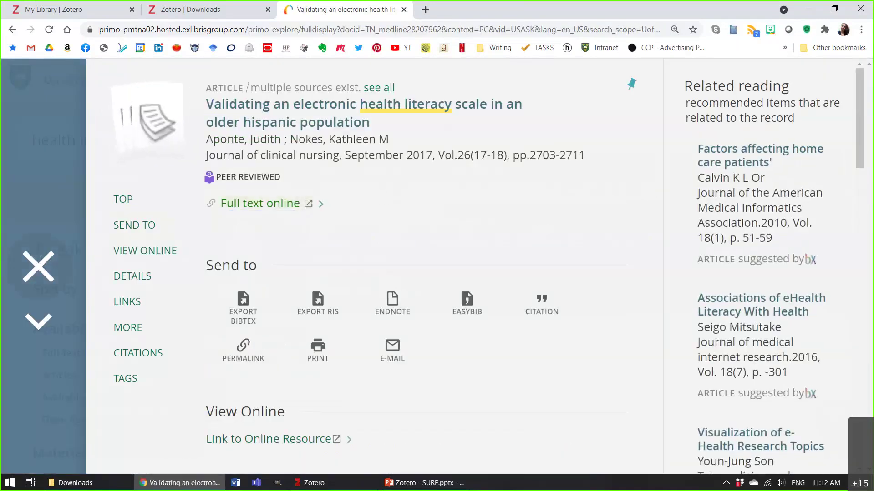
click(39, 266)
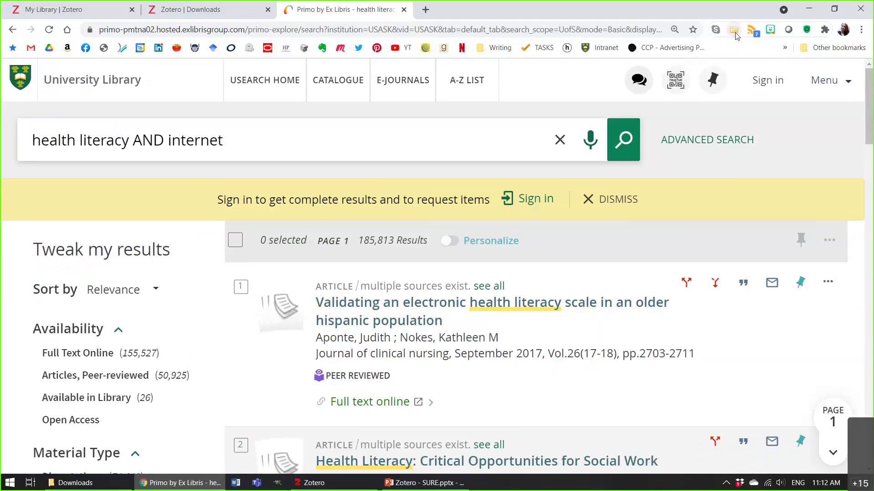
click(378, 302)
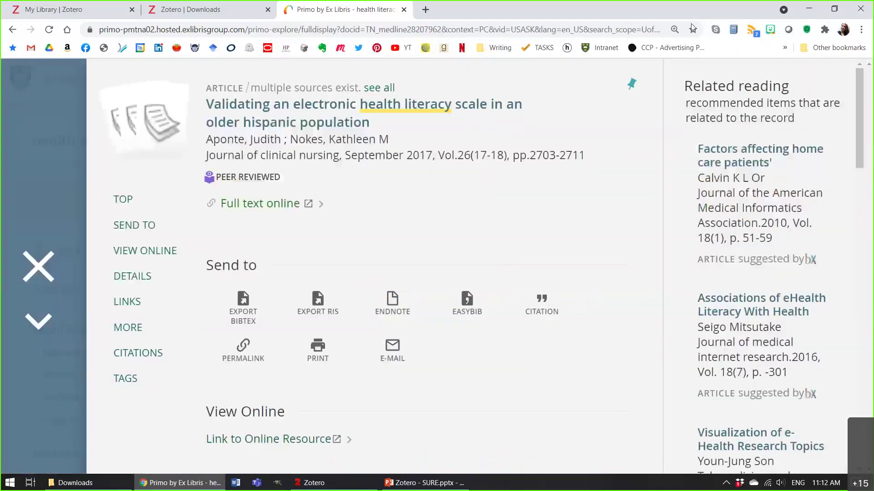
click(733, 30)
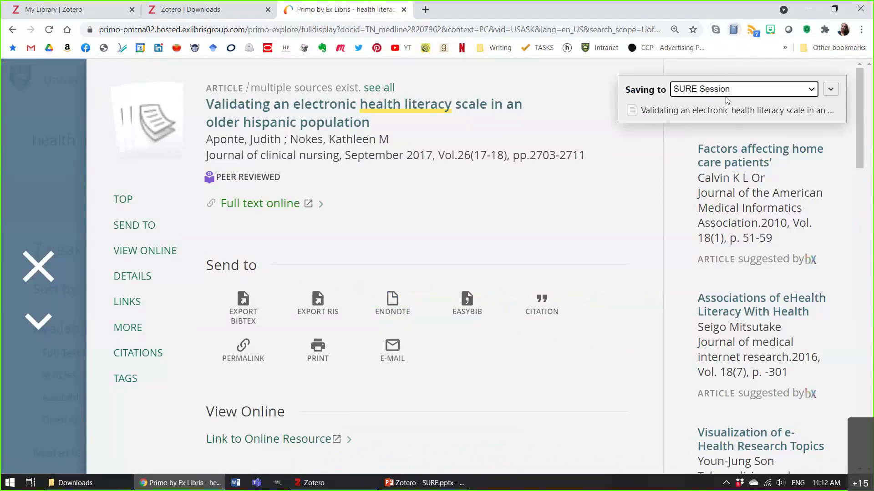
Reach the eHEALS article's Wiley full text via the library's FindIt link, signing in through CAS.
click(279, 205)
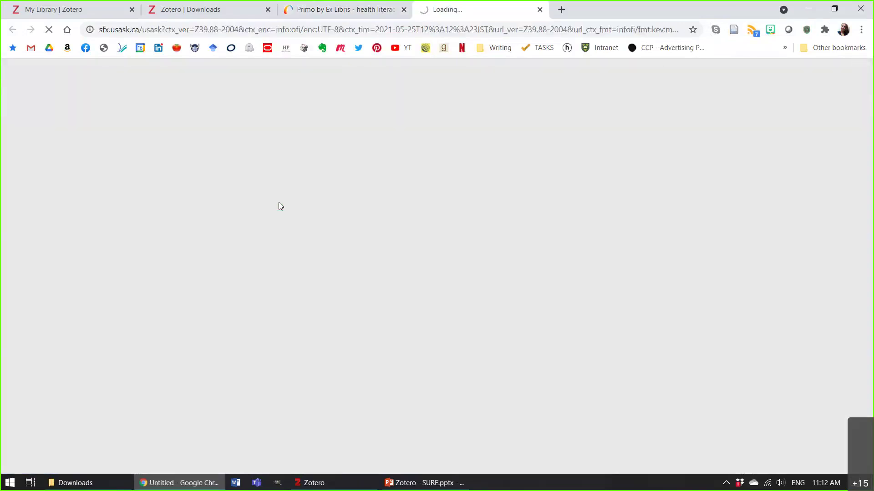
click(339, 486)
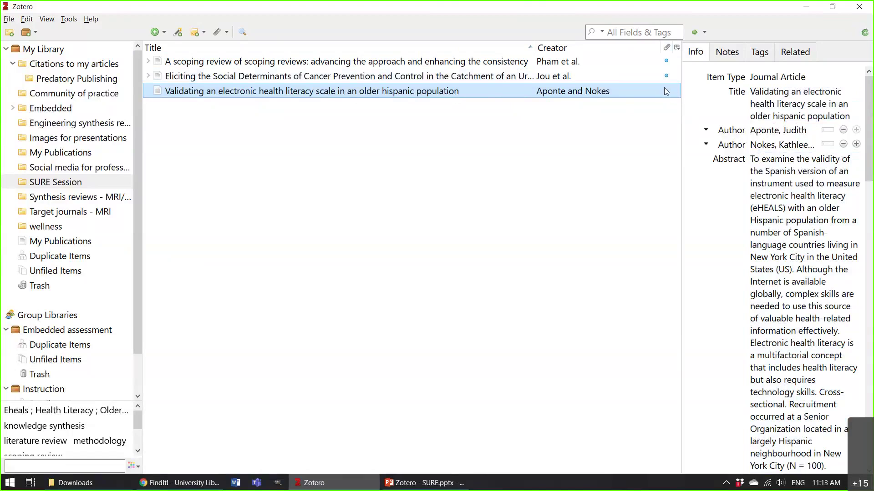
click(172, 486)
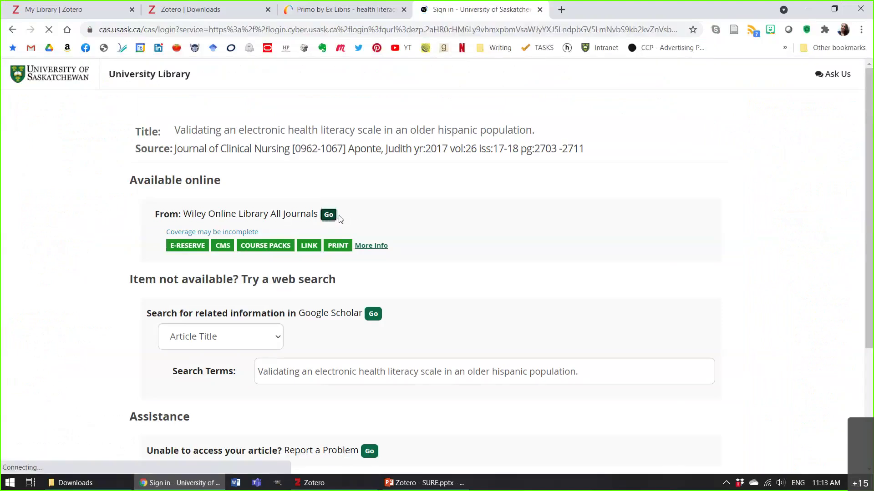
click(489, 323)
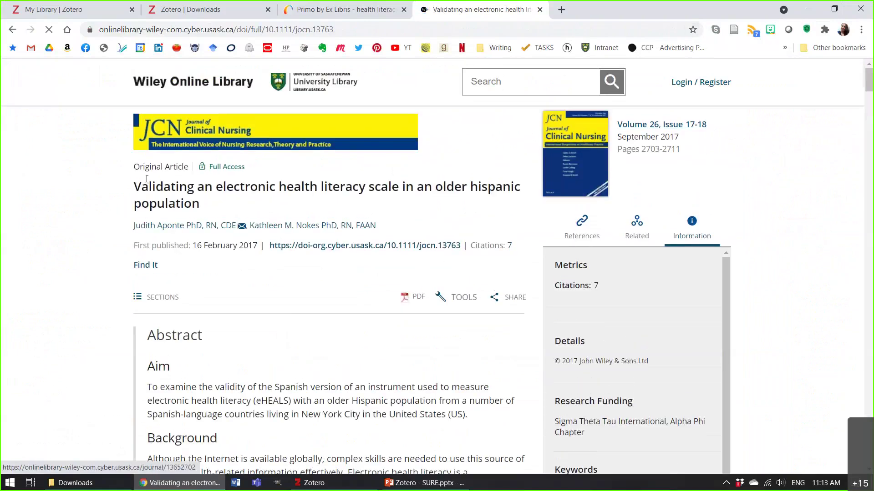
Save the Wiley eHEALS article page with snapshot into SURE Session, then check it in Zotero.
click(734, 30)
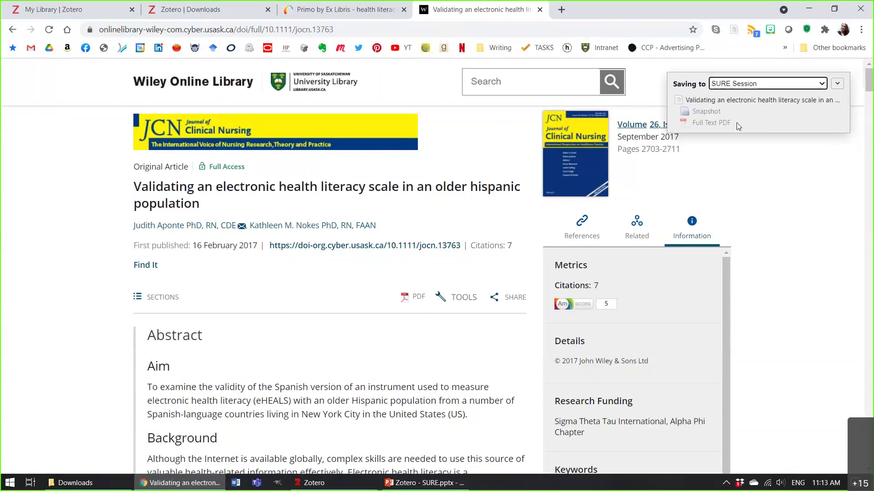
click(728, 85)
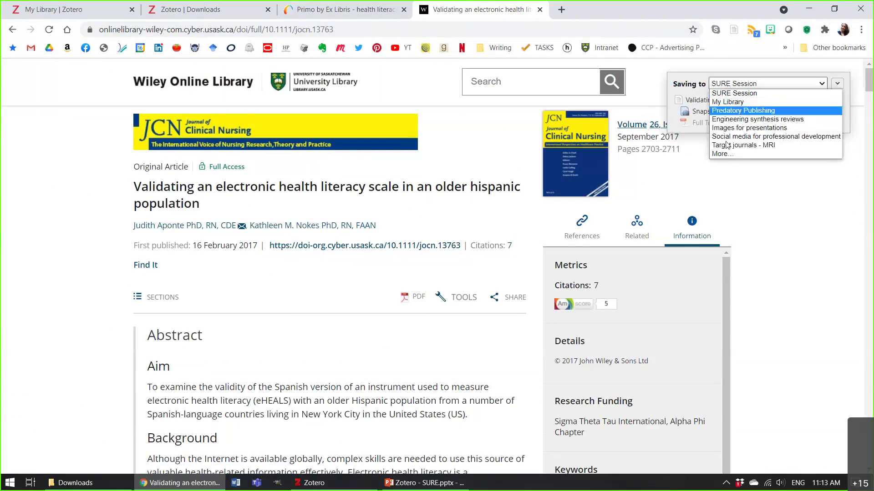
click(739, 93)
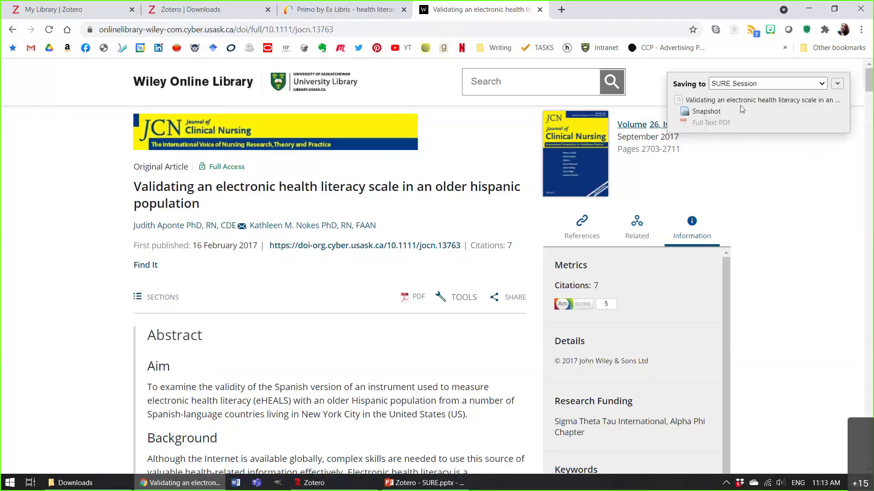
click(330, 486)
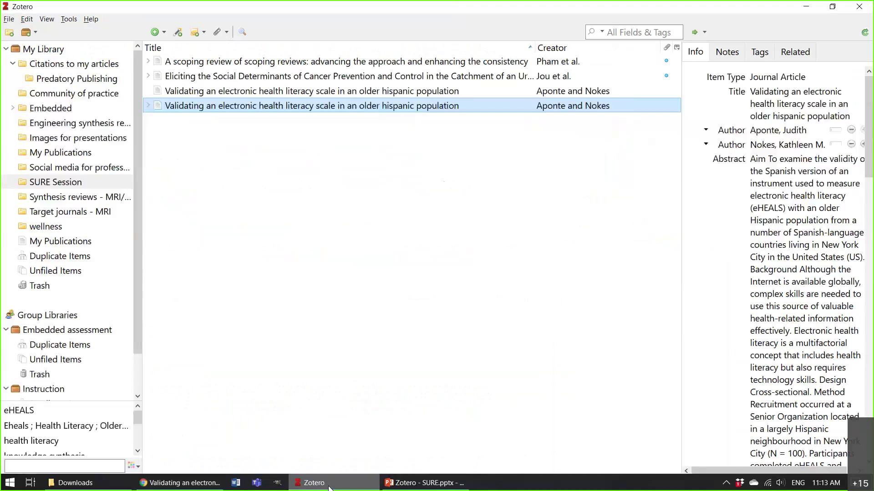
click(356, 486)
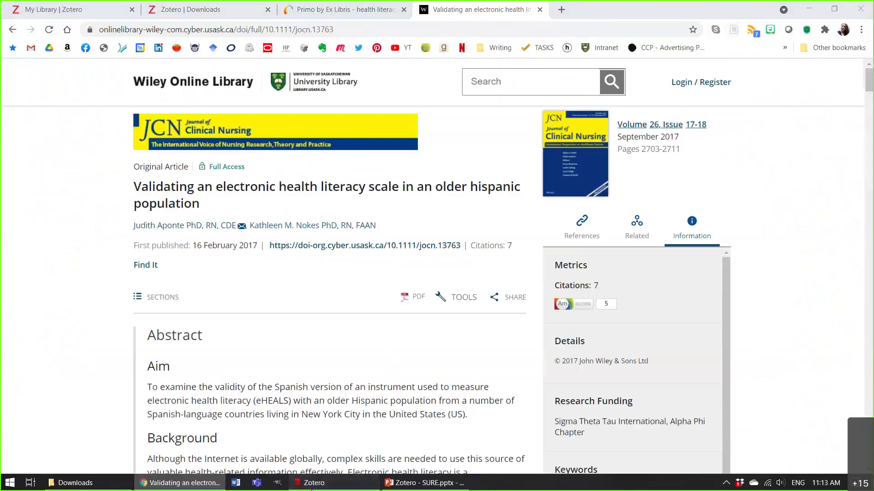
click(312, 485)
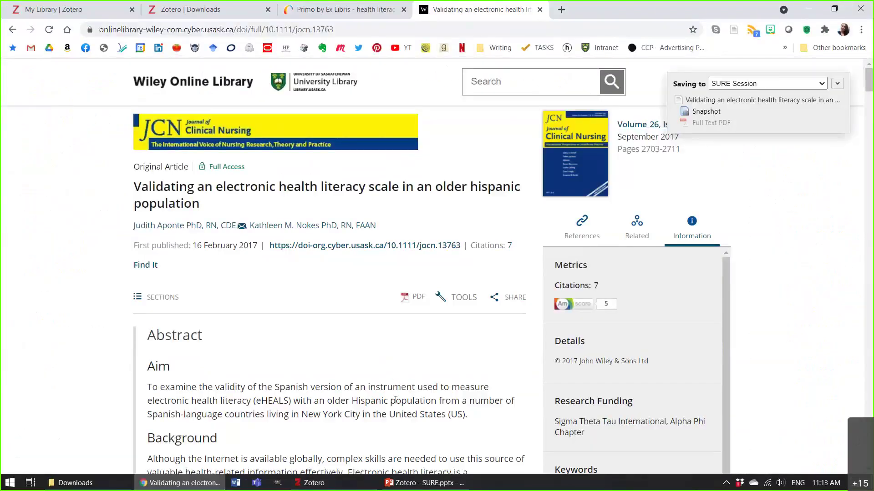
click(363, 488)
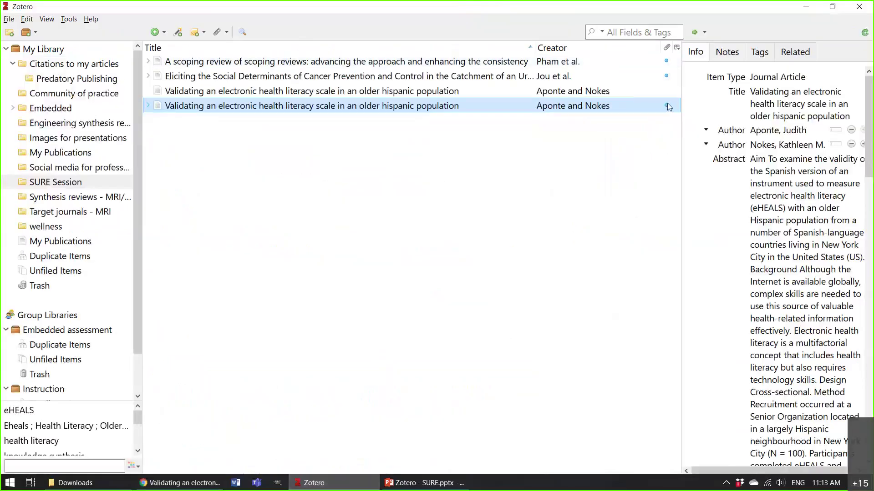
Select both eHEALS copies under Duplicate Items and merge them into one record.
right_click(308, 91)
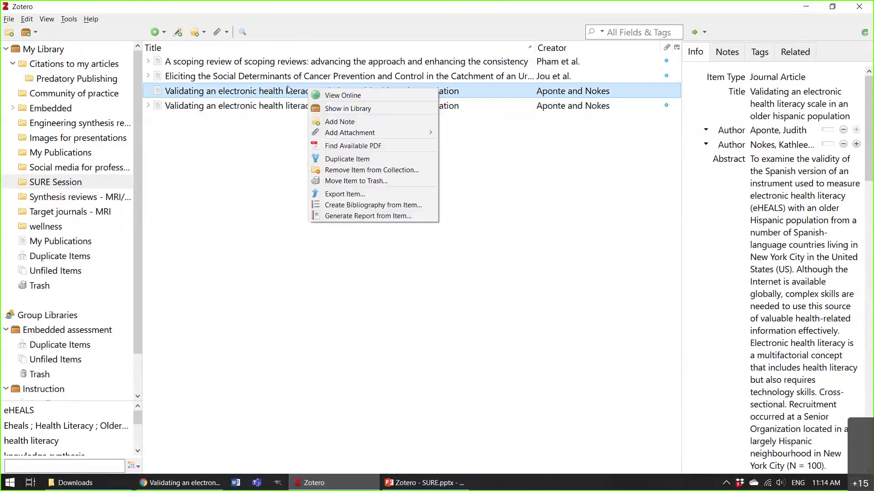
click(152, 163)
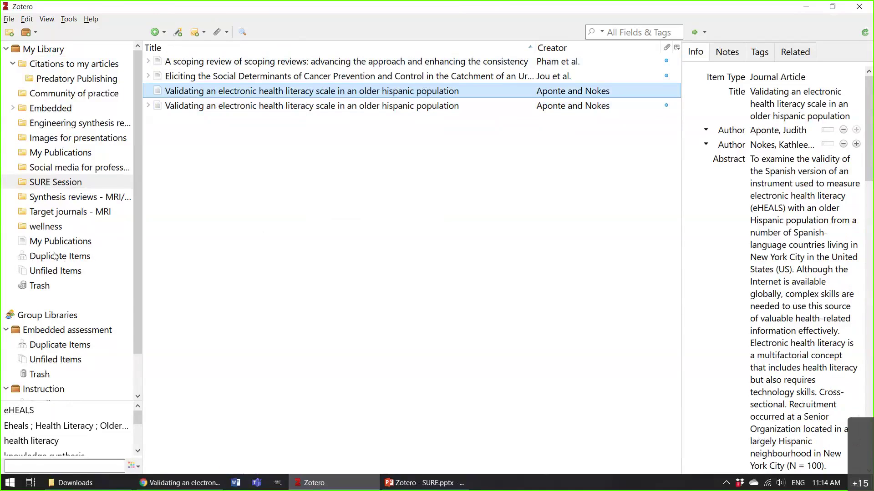
click(55, 256)
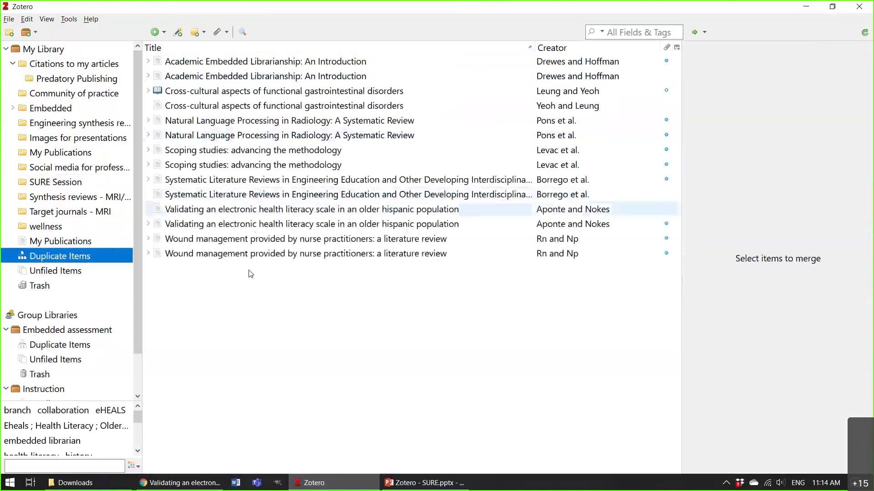
click(285, 214)
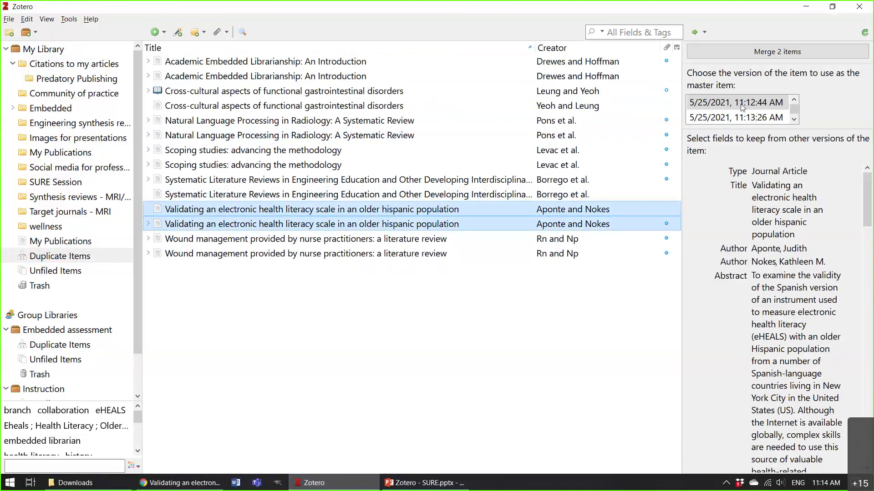
click(771, 53)
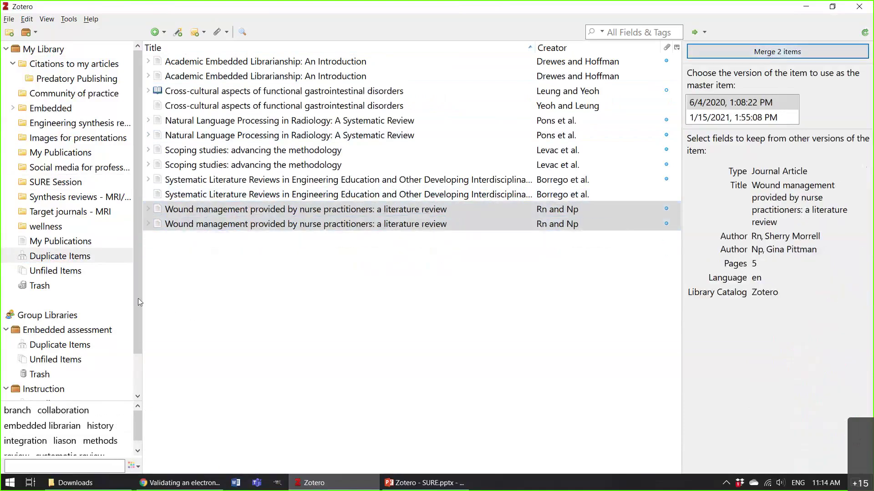
Return to SURE Session, view the scoping review item, then go back to the Wiley page.
click(76, 183)
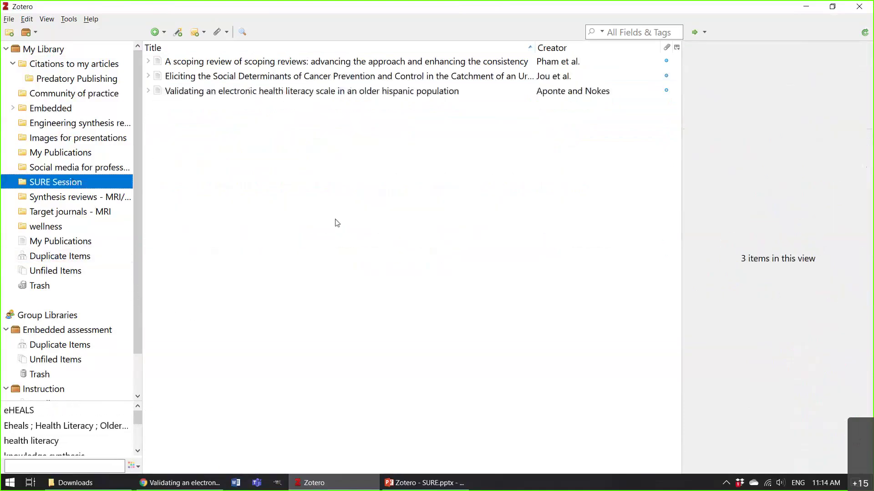
click(337, 223)
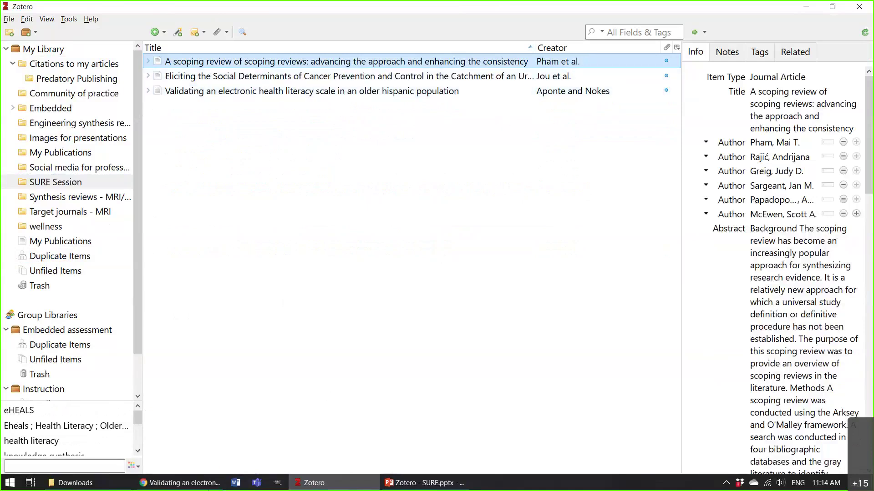
click(196, 485)
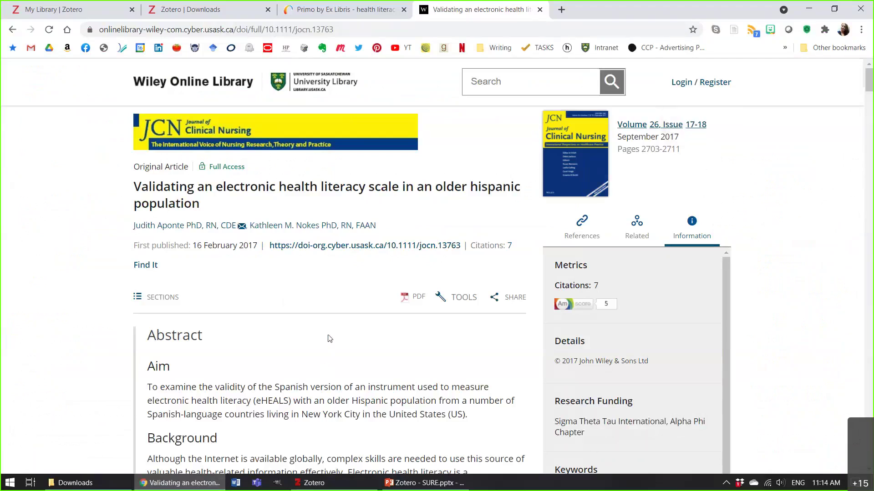
Open the eHEALS PDF, then reach 'Health Literacy: Critical Opportunities…' full text on ProQuest via Primo.
click(415, 300)
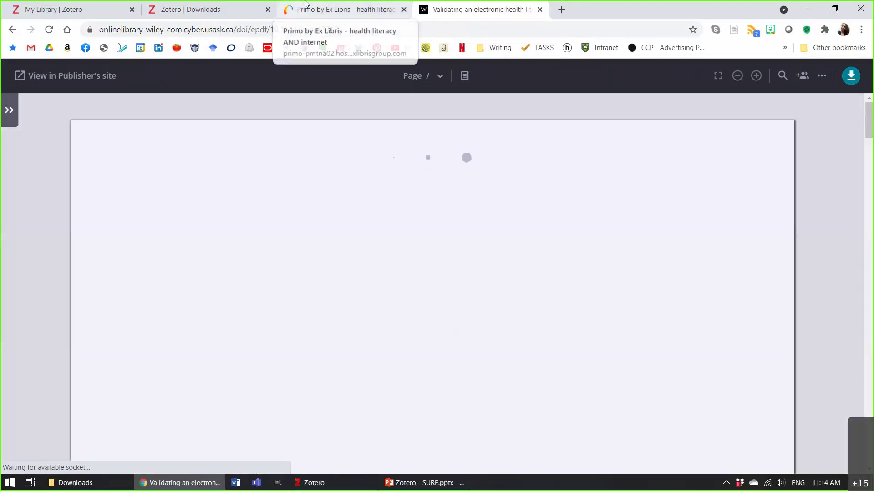
click(343, 10)
click(38, 266)
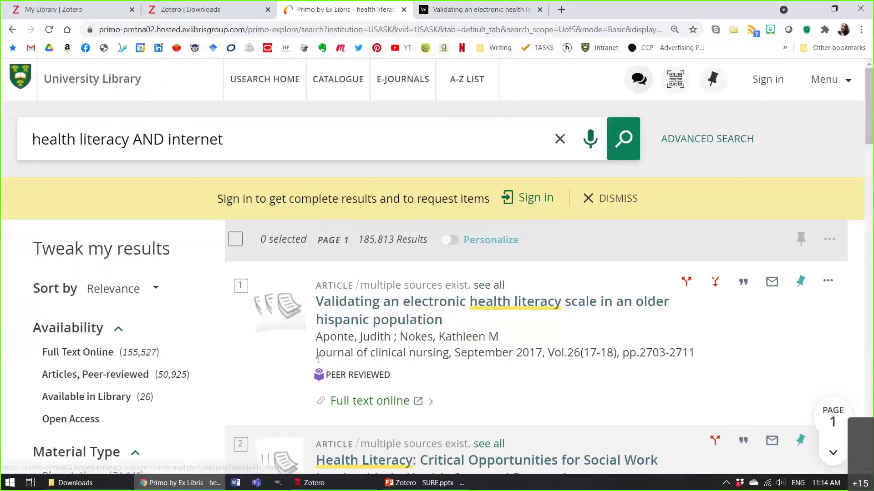
scroll(435, 279, down, 4)
click(443, 294)
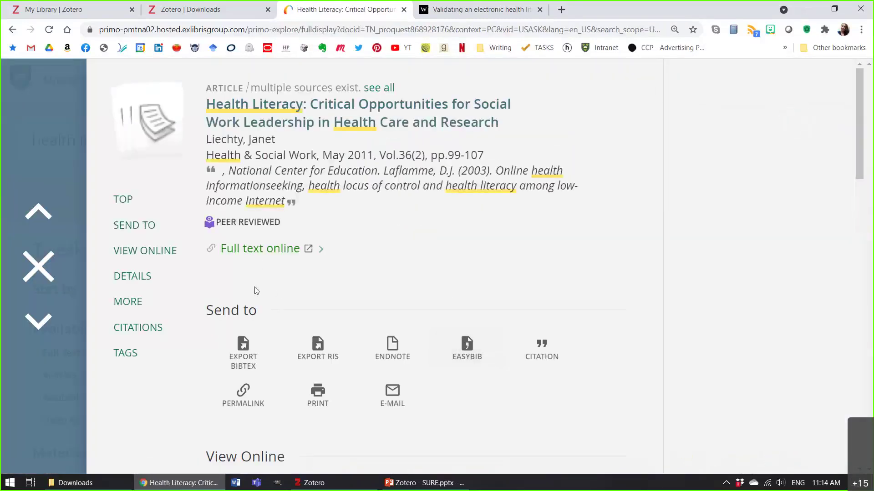
click(269, 250)
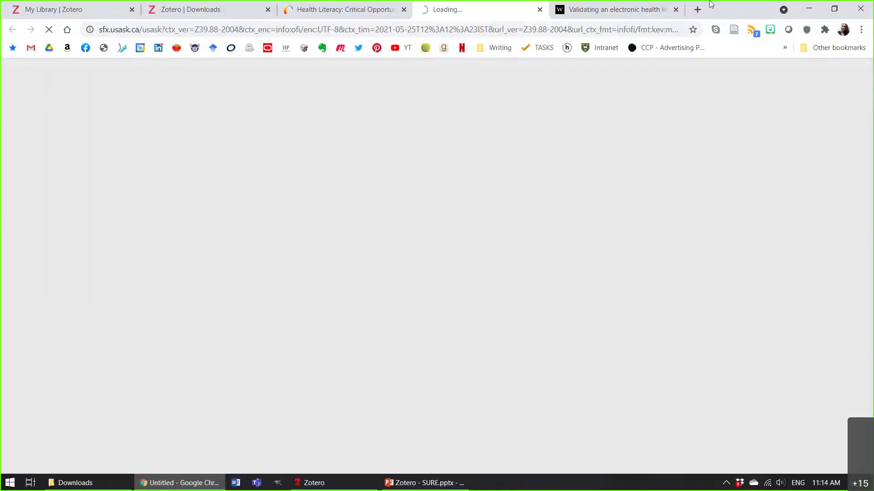
click(675, 9)
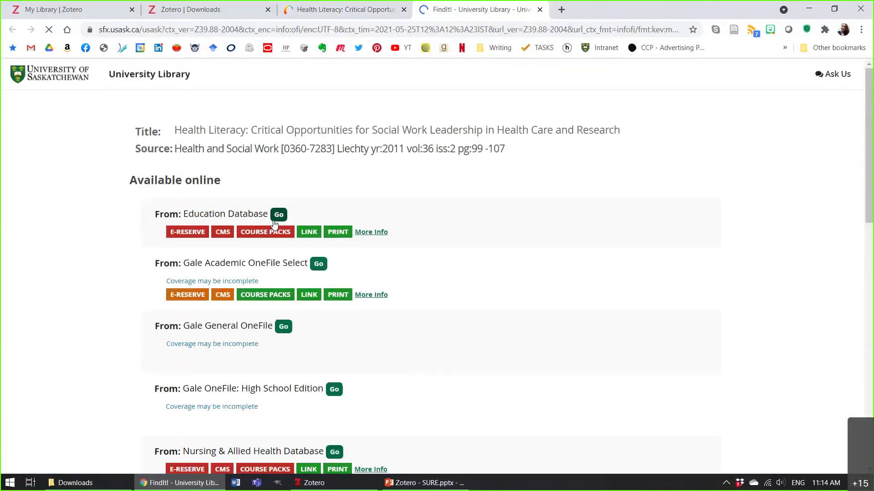
click(276, 216)
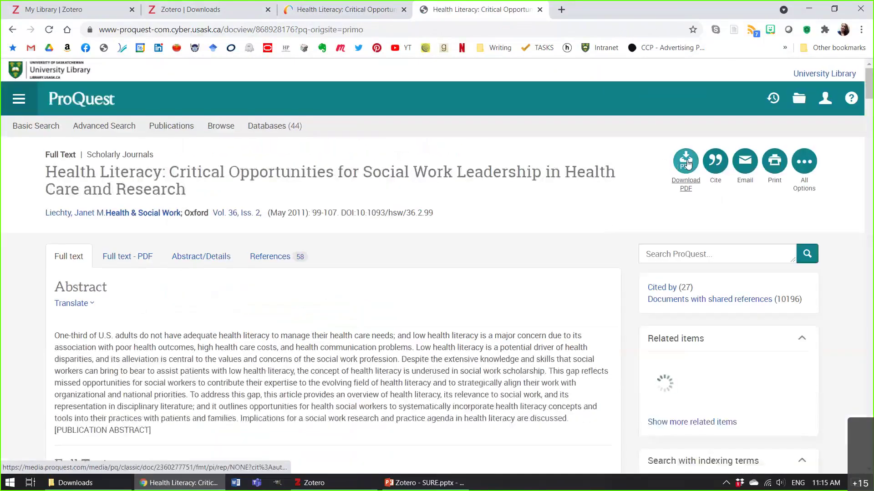
Download the Health Literacy article PDF from ProQuest and open the Downloads folder.
click(687, 164)
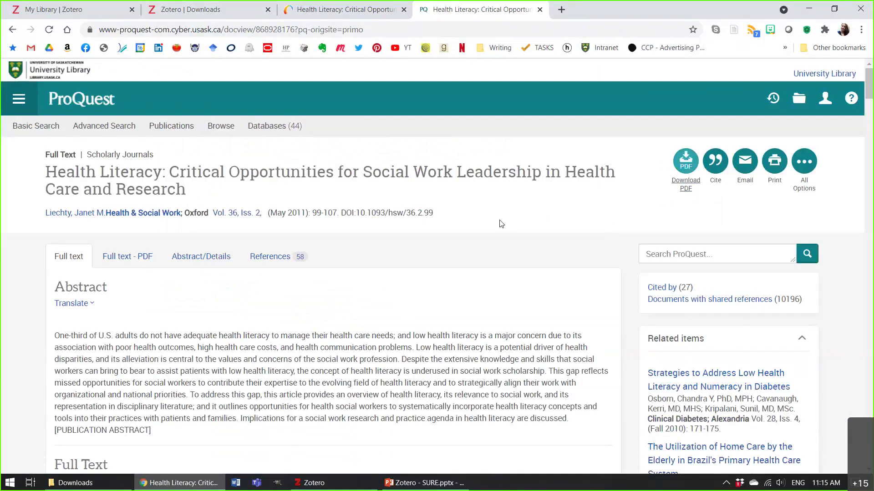
click(95, 486)
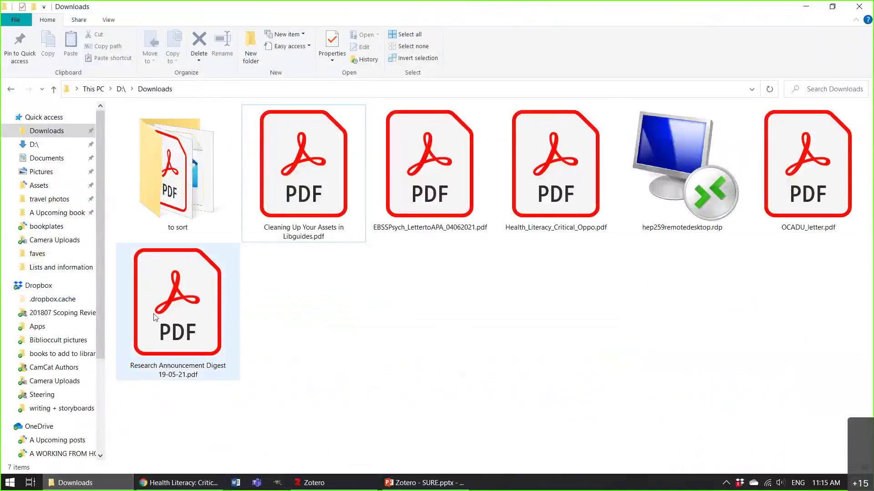
Add the downloaded Health Literacy PDF to SURE Session, creating the Liechty 2011 article, then maximize Zotero.
click(337, 486)
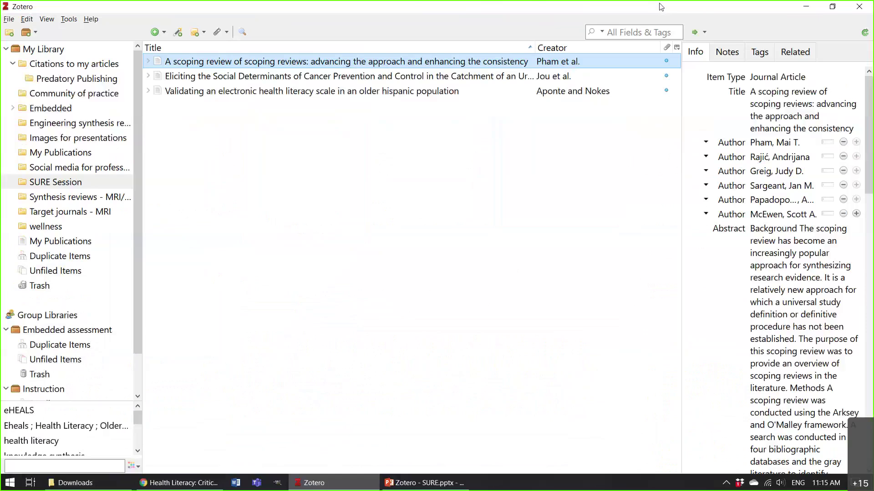
double_click(661, 8)
drag(666, 29, 647, 177)
drag(574, 135, 321, 331)
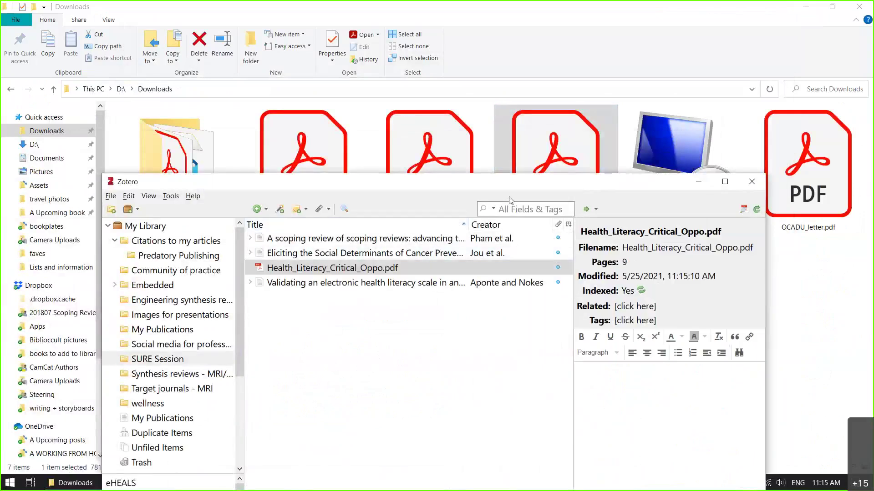
drag(510, 200, 498, 97)
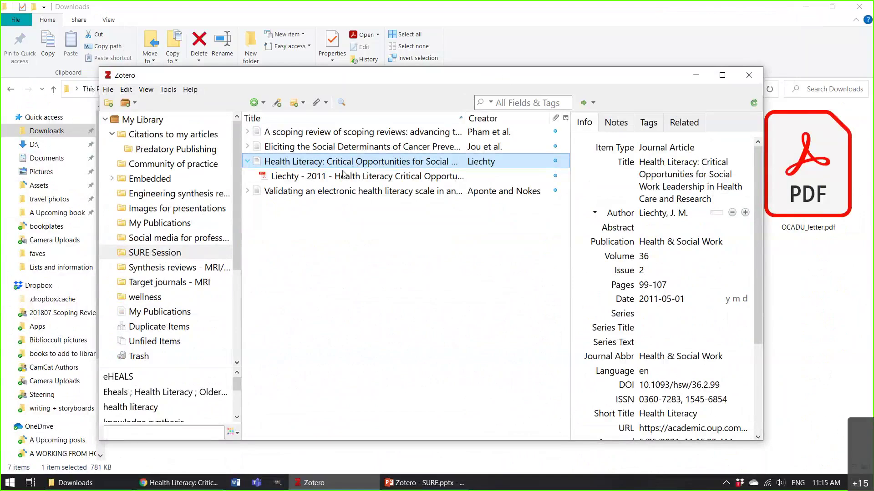
click(283, 182)
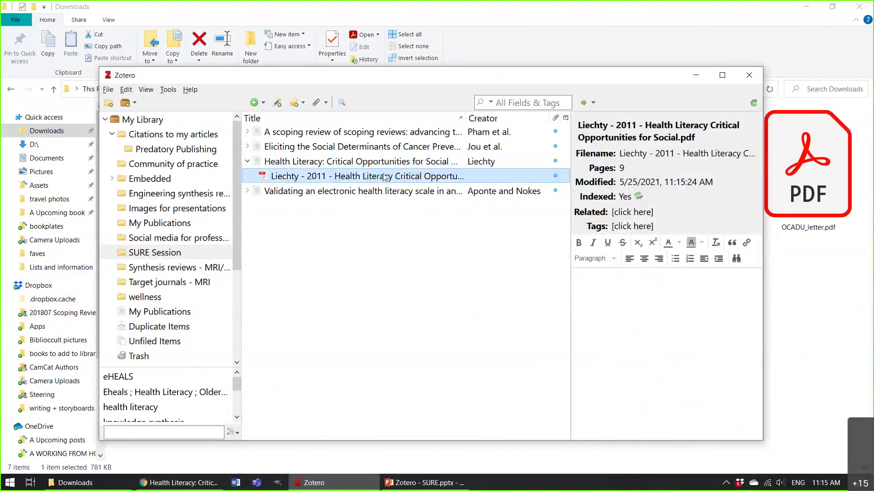
click(431, 162)
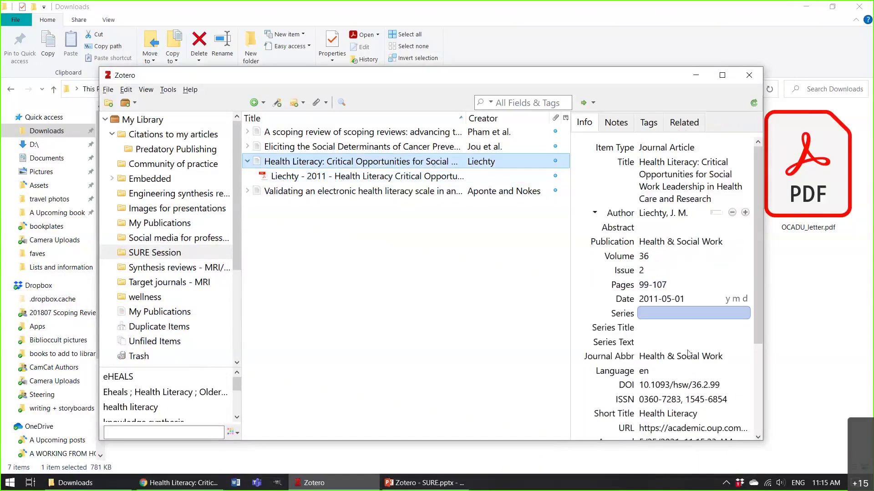
click(723, 78)
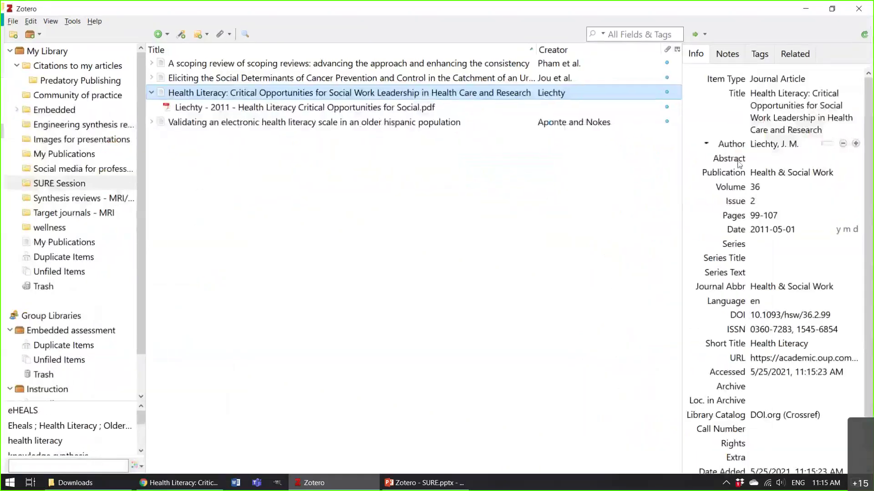
click(785, 142)
click(769, 338)
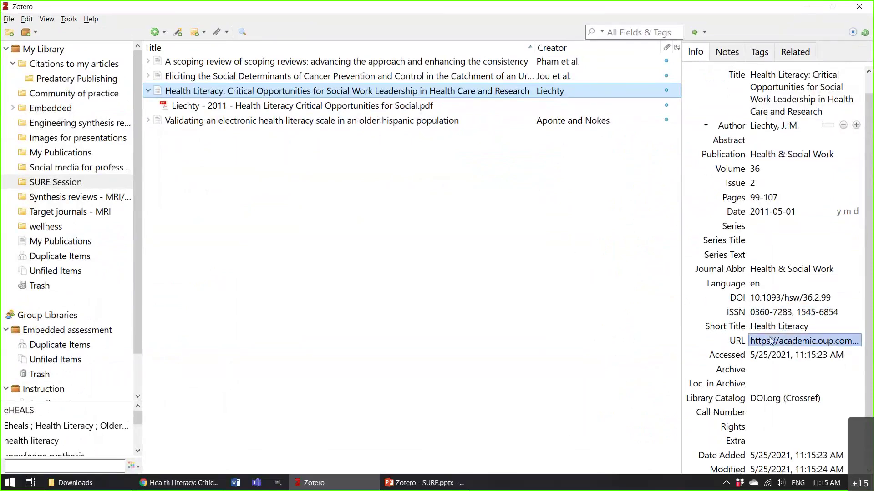
click(774, 140)
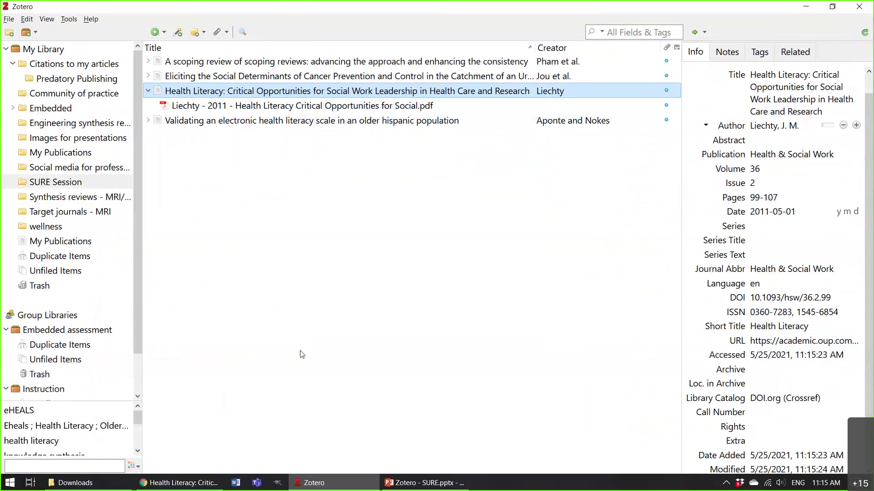
mouse_move(114, 488)
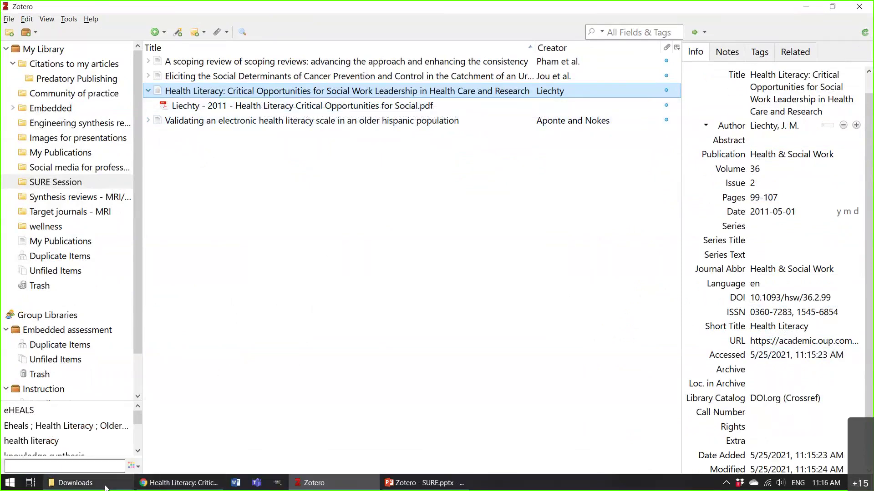
Delete the Health_Literacy PDF from the Downloads folder and return to Zotero.
click(75, 483)
key(Delete)
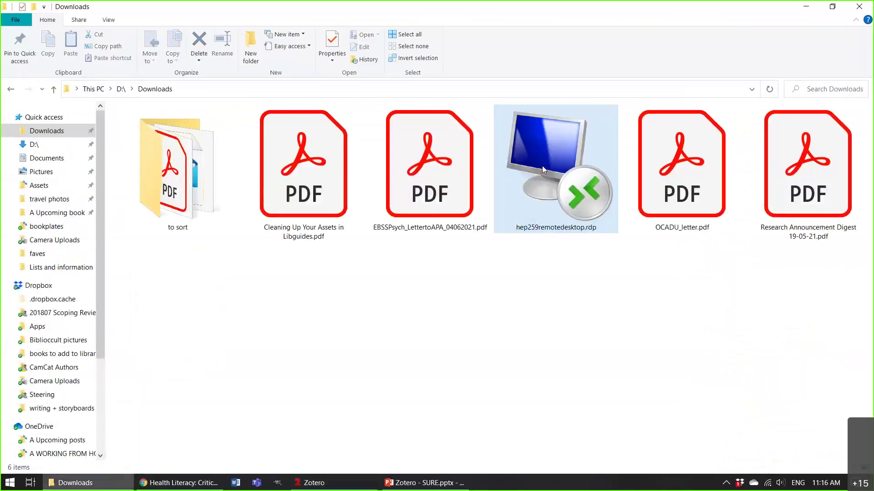
click(189, 483)
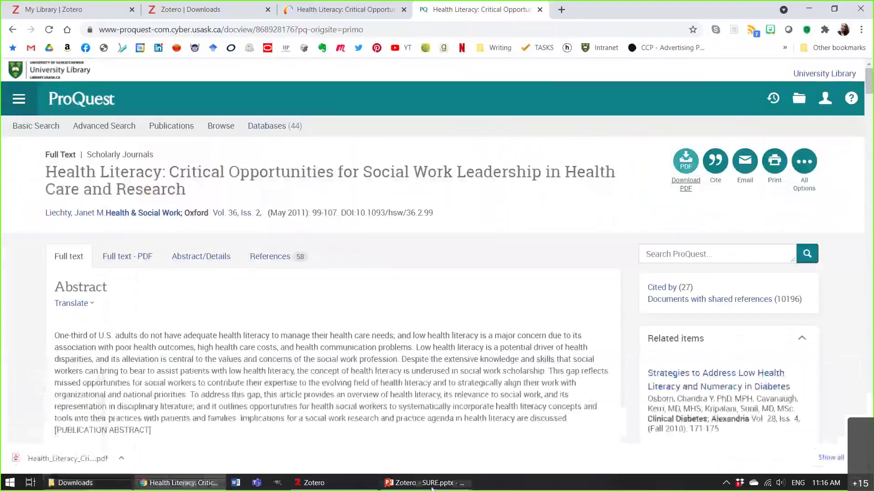
click(314, 482)
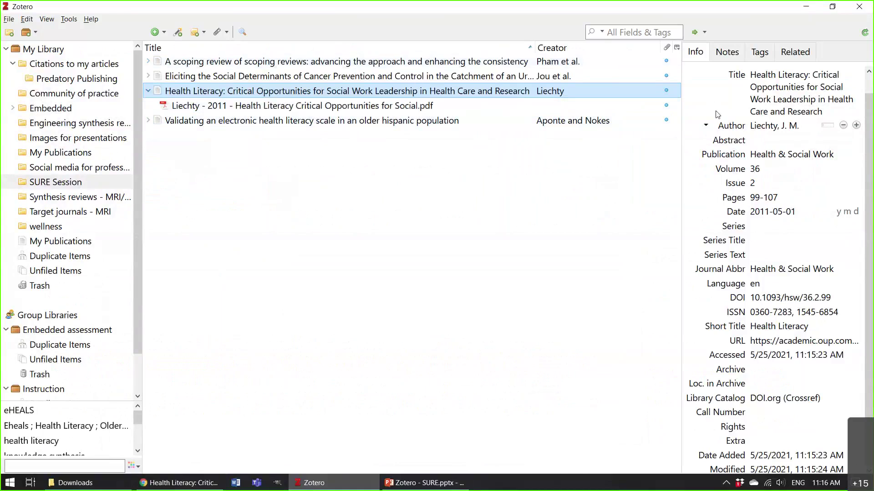
Check the attached Liechty PDF's file details, then bring the ProQuest article forward in Chrome.
click(282, 106)
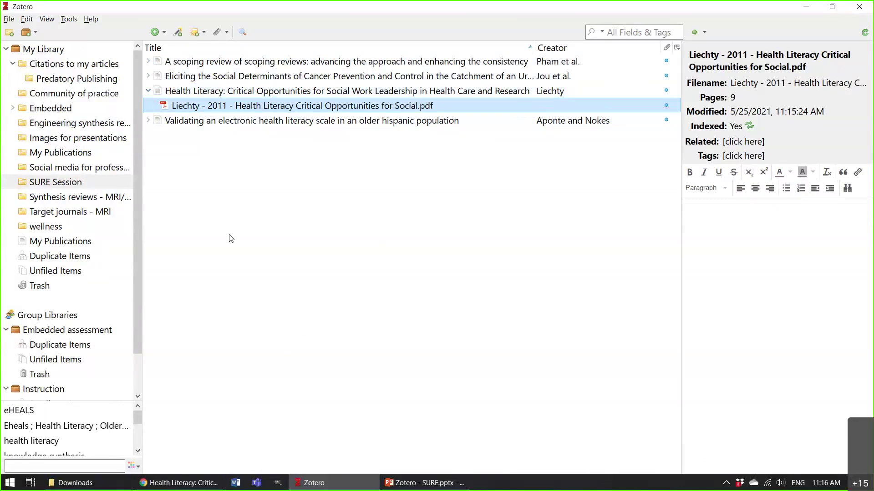
click(194, 487)
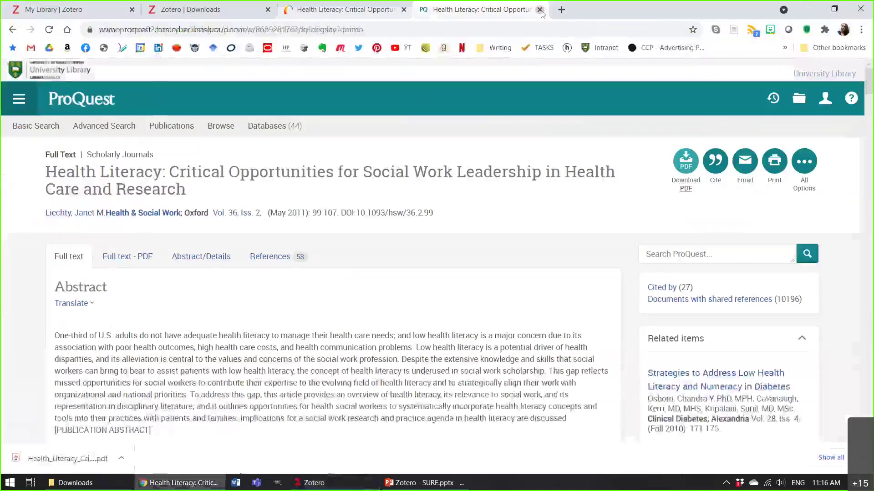
Close the ProQuest tab, return to the Primo results list and sign in.
click(540, 10)
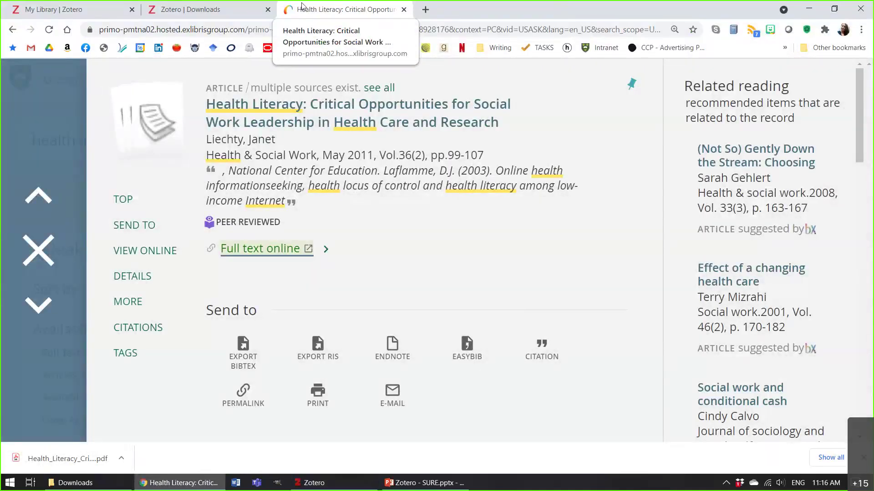
click(39, 250)
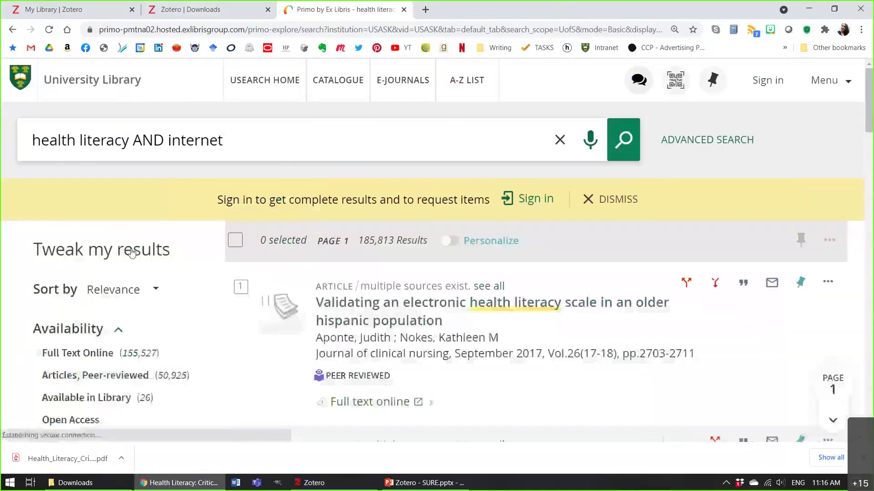
scroll(492, 262, up, 4)
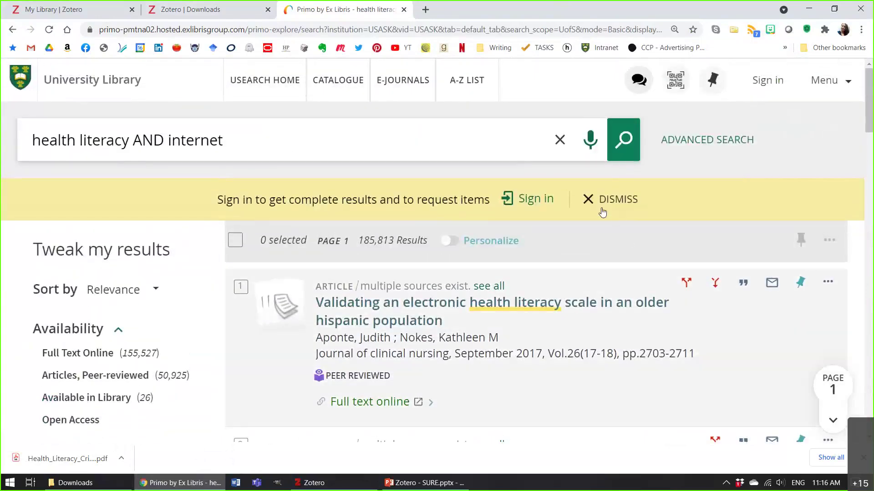
click(527, 200)
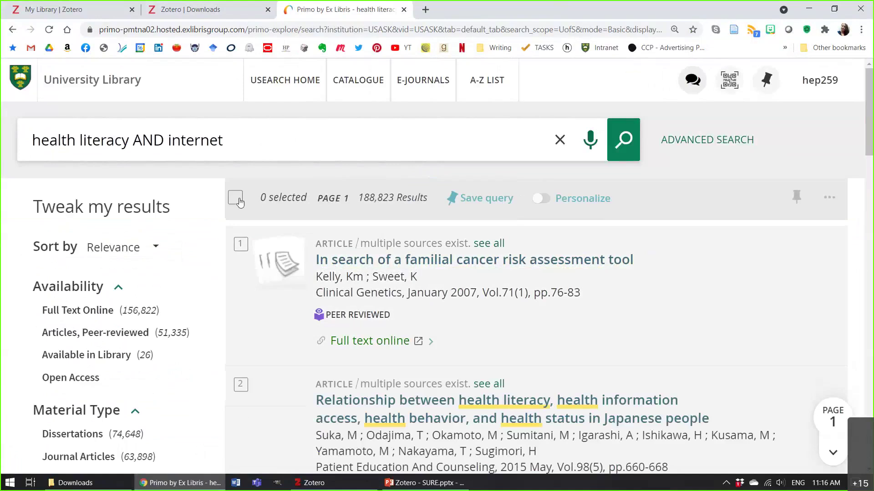
Select all ten 'health literacy AND internet' results and bring up their export options.
click(236, 198)
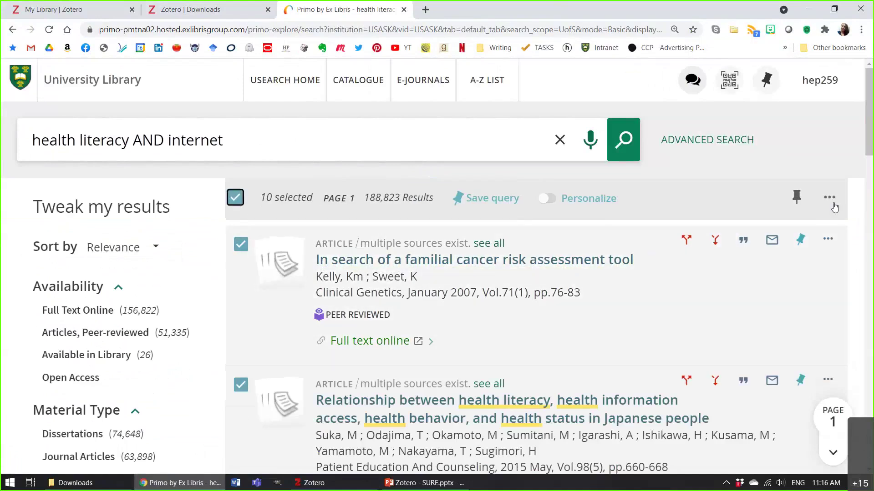
click(833, 204)
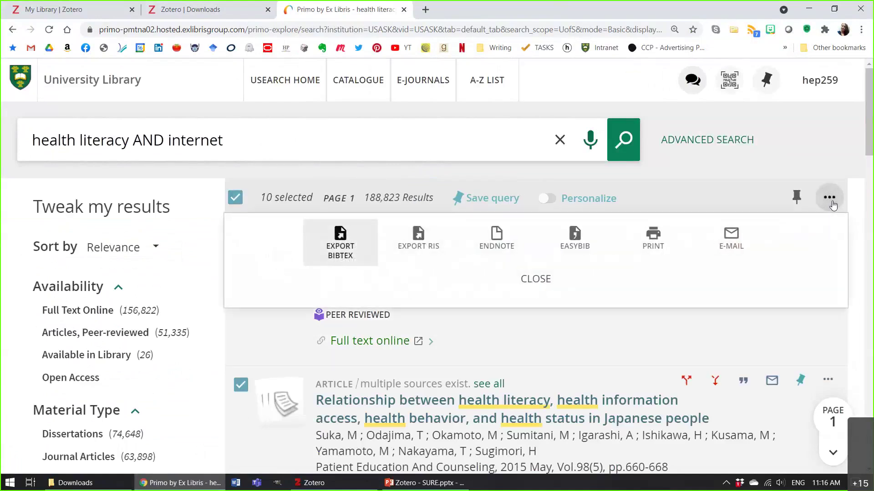
click(833, 205)
scroll(369, 332, down, 3)
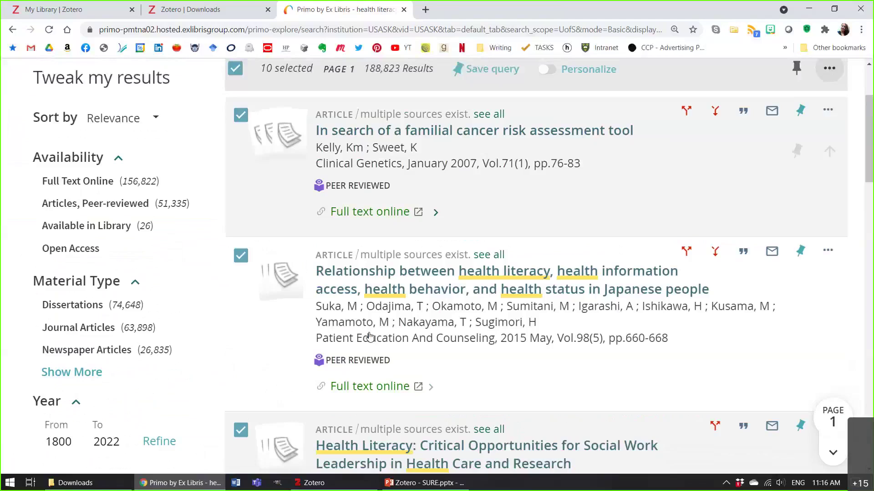
scroll(369, 337, down, 1)
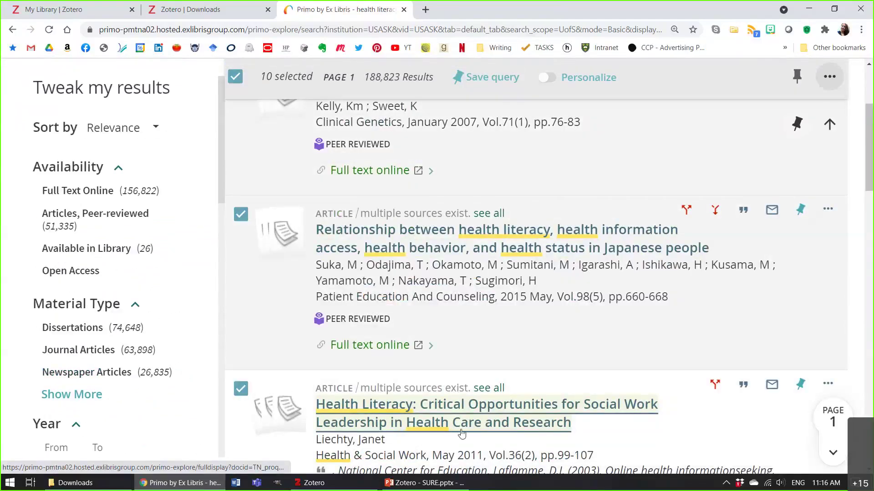
scroll(462, 432, up, 5)
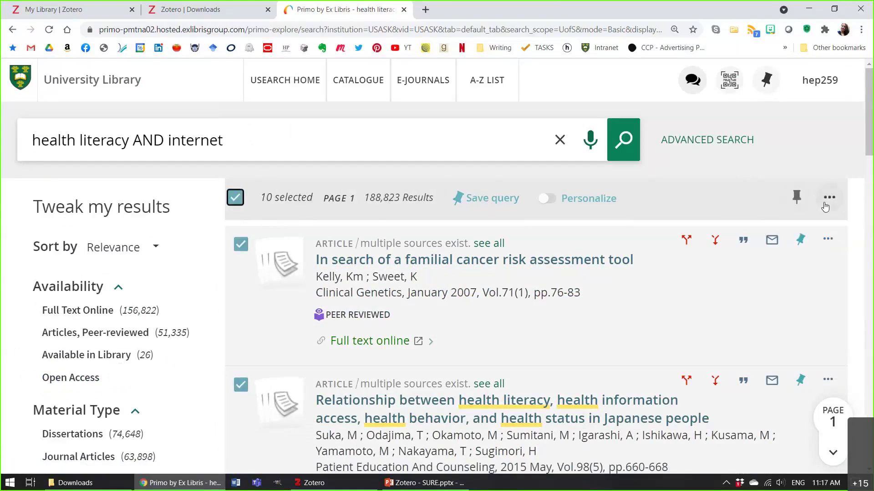
click(825, 206)
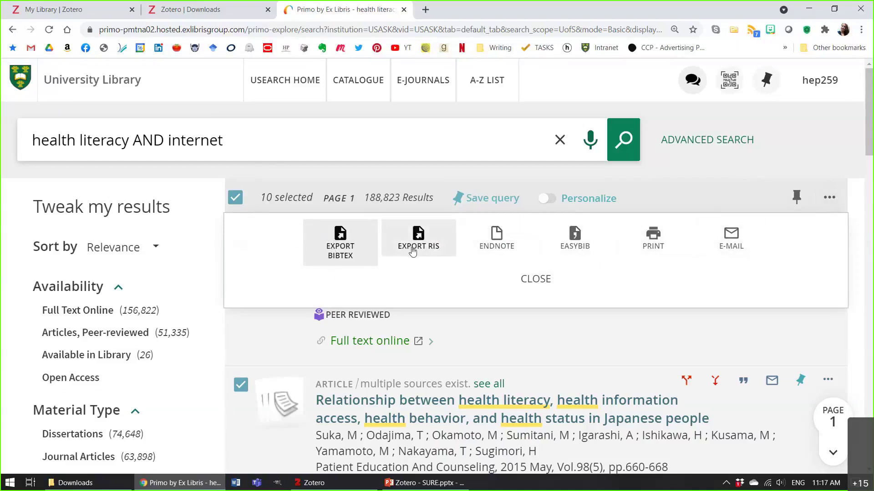
Download the ten selected results as the RIS file Primo_RIS_Export.ris, then view Downloads.
click(435, 250)
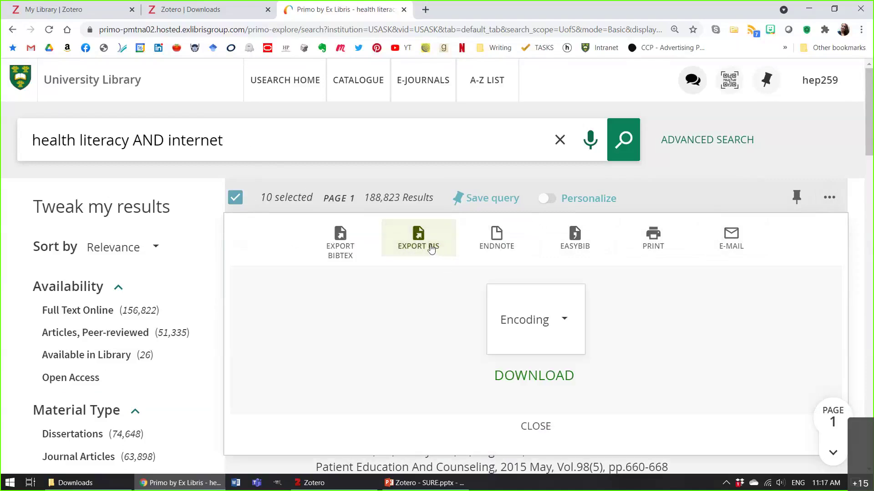
click(526, 382)
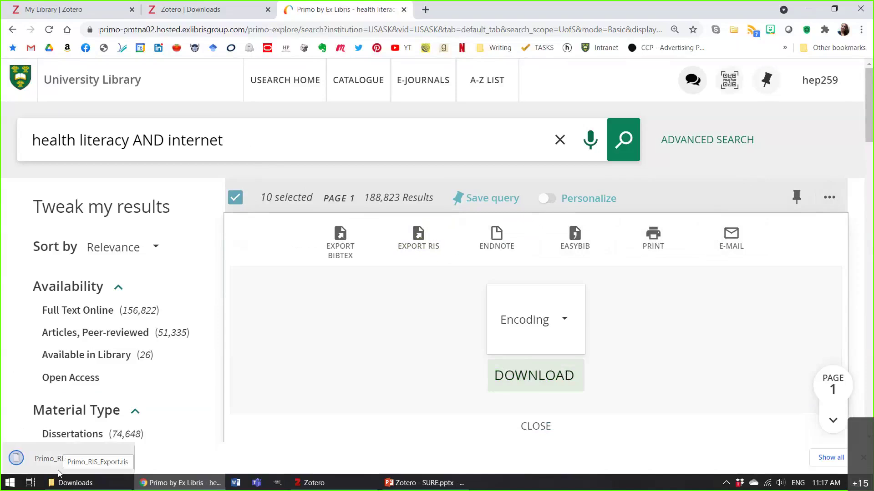
click(79, 484)
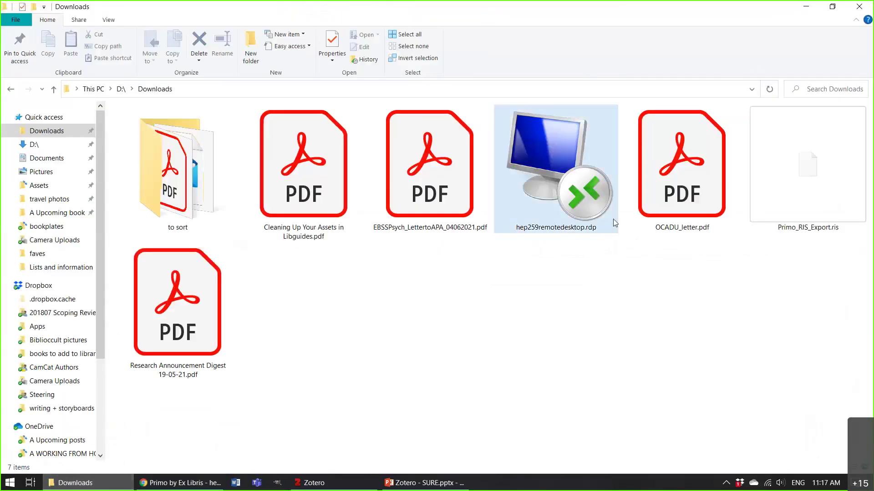
Open Primo_RIS_Export.ris from the Downloads folder to hand it to Zotero.
double_click(799, 182)
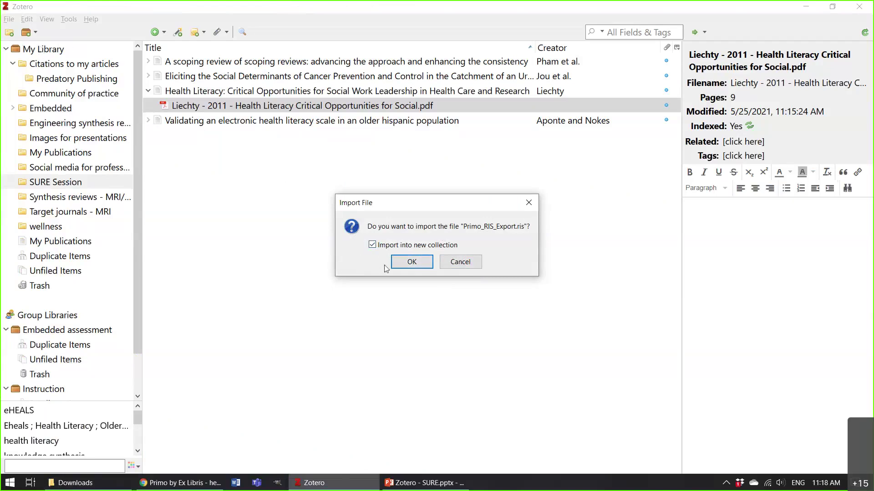
Confirm importing Primo_RIS_Export.ris into a new collection.
click(406, 267)
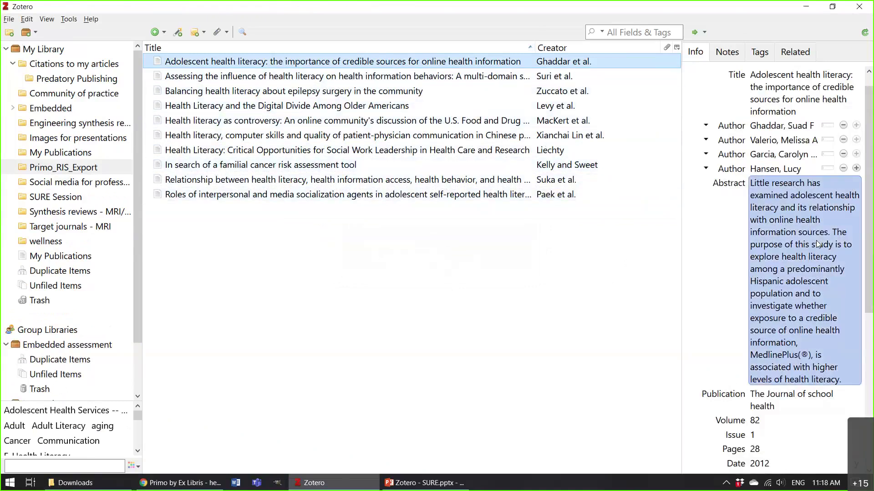
Move the Adolescent health literacy article from Primo_RIS_Export to the trash.
right_click(489, 66)
click(546, 173)
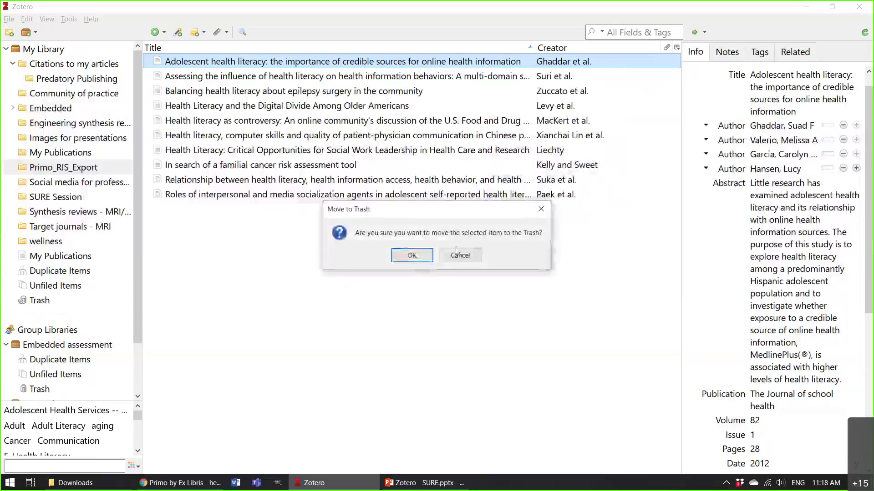
click(411, 255)
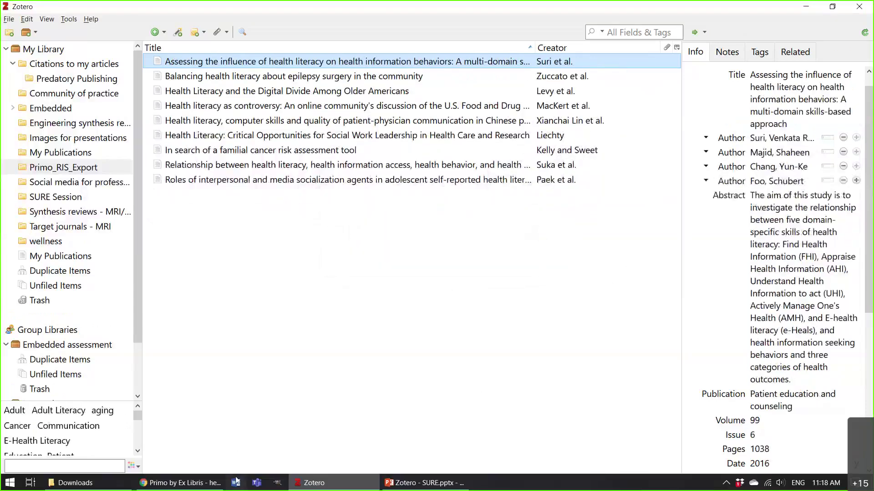
Show the online My Library on zotero.org in Chrome.
click(198, 485)
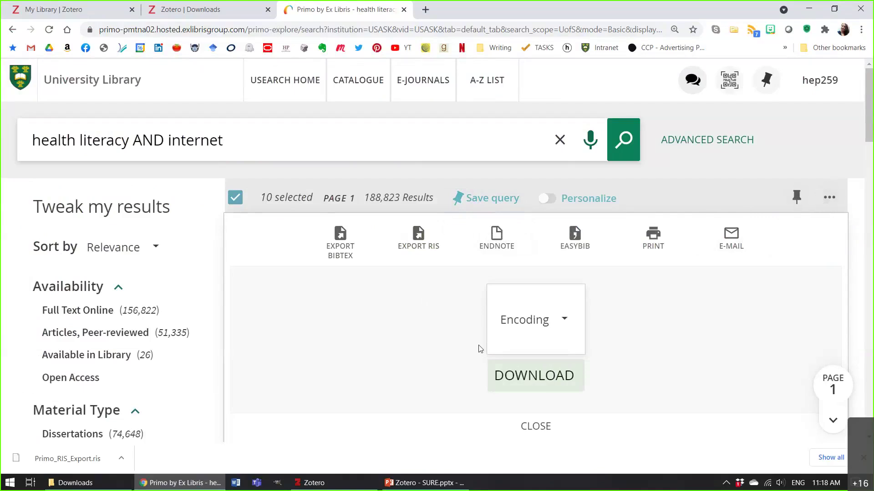
click(350, 483)
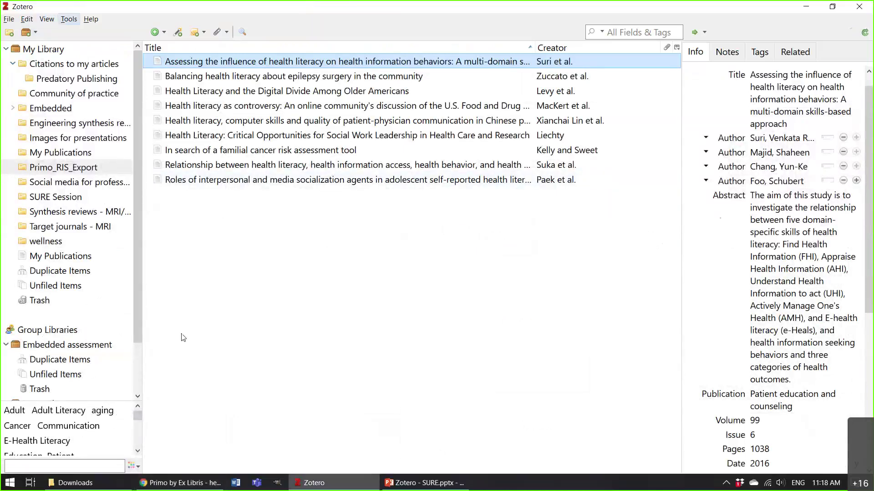
click(180, 483)
click(105, 8)
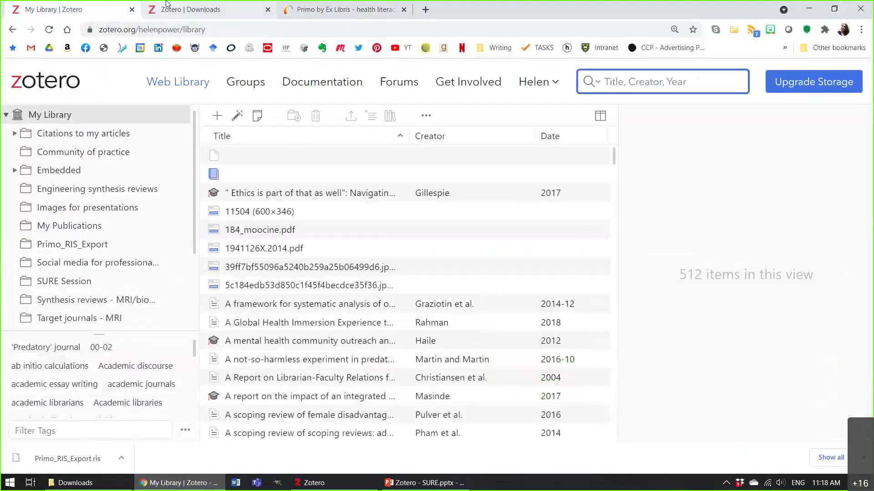
Review the Cite pane's installed styles and the Sync settings in Zotero Preferences, then close them.
click(331, 486)
click(47, 19)
mouse_move(67, 21)
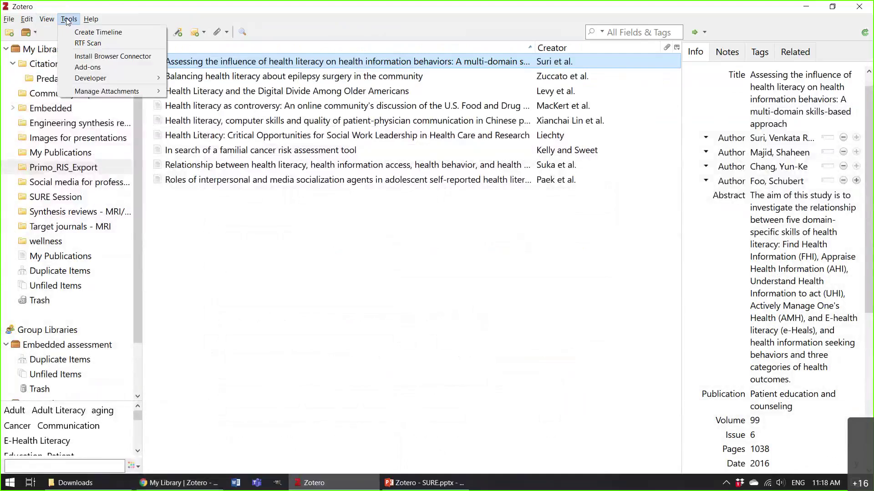
mouse_move(32, 20)
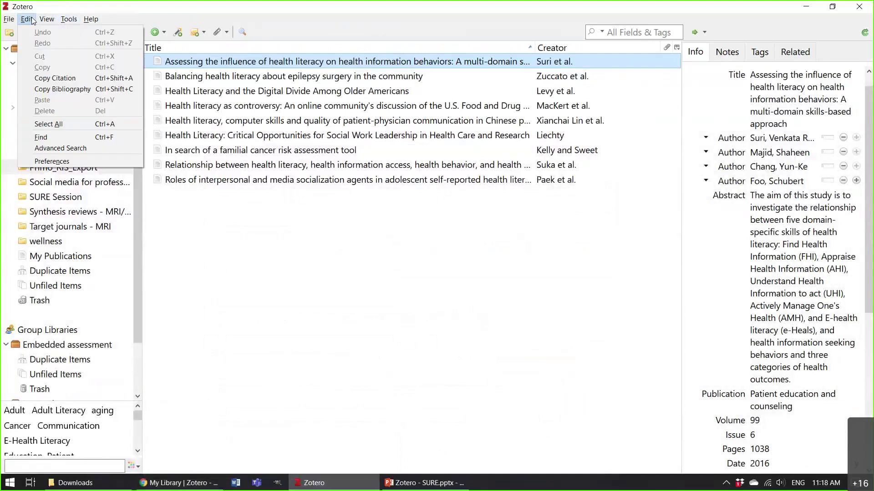
click(70, 159)
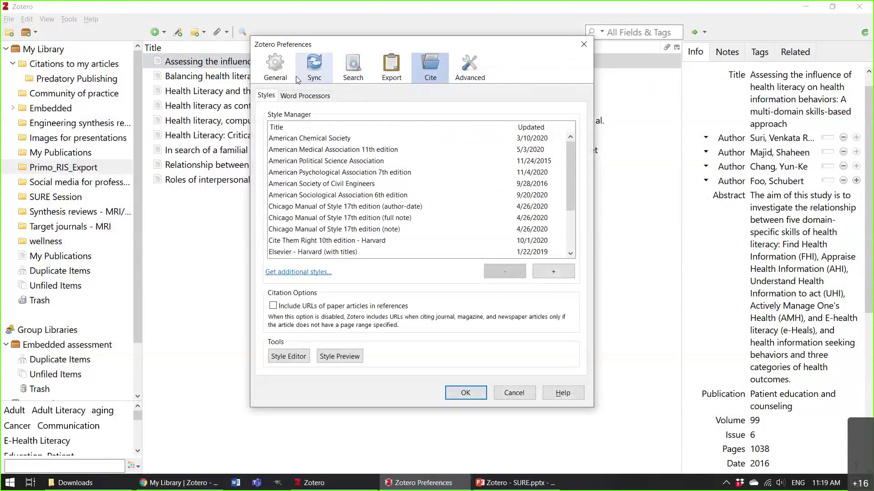
drag(480, 45, 499, 52)
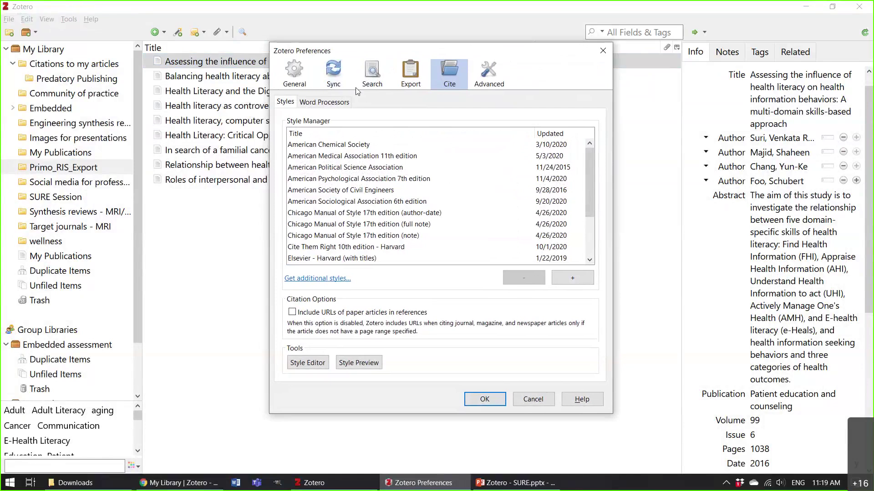
click(329, 74)
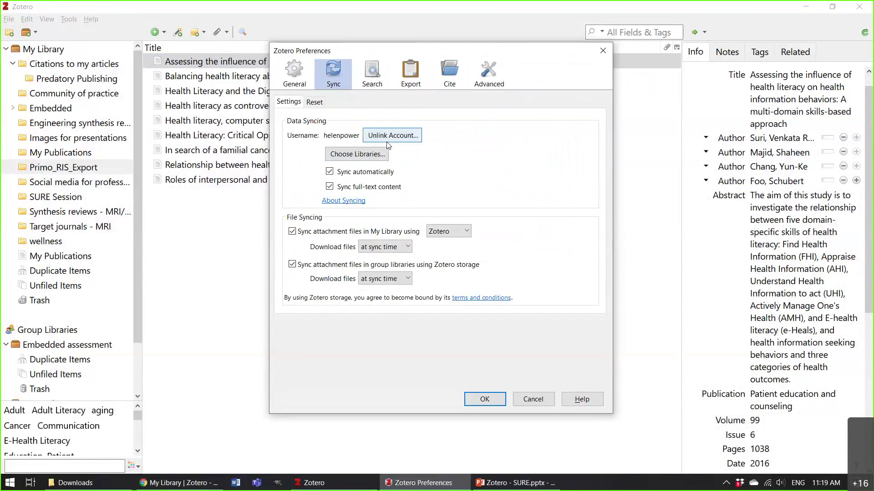
click(607, 59)
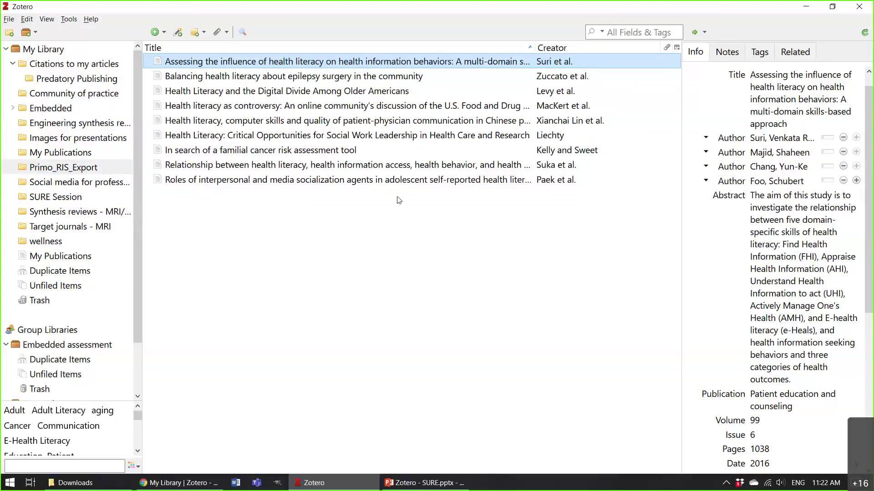
Open the 2016 health literacy article on ScienceDirect and save it to Primo_RIS_Export with the Connector.
double_click(304, 64)
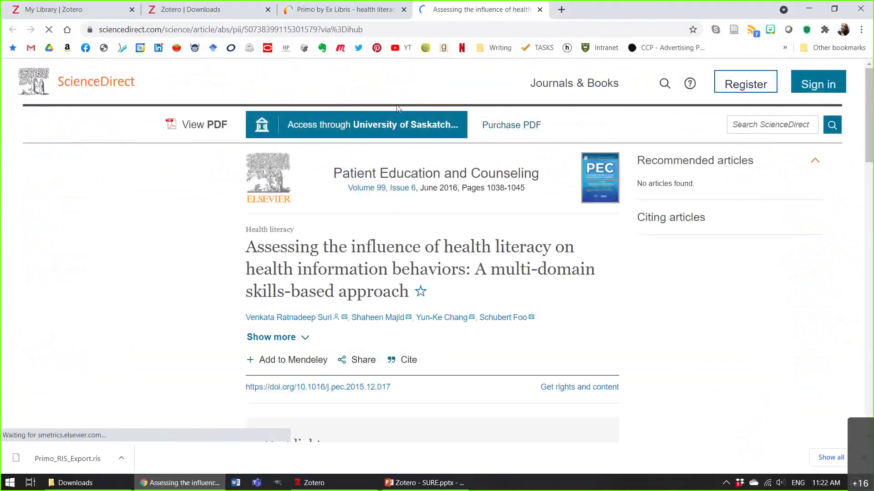
key(alt+Tab)
key(alt+Tab)
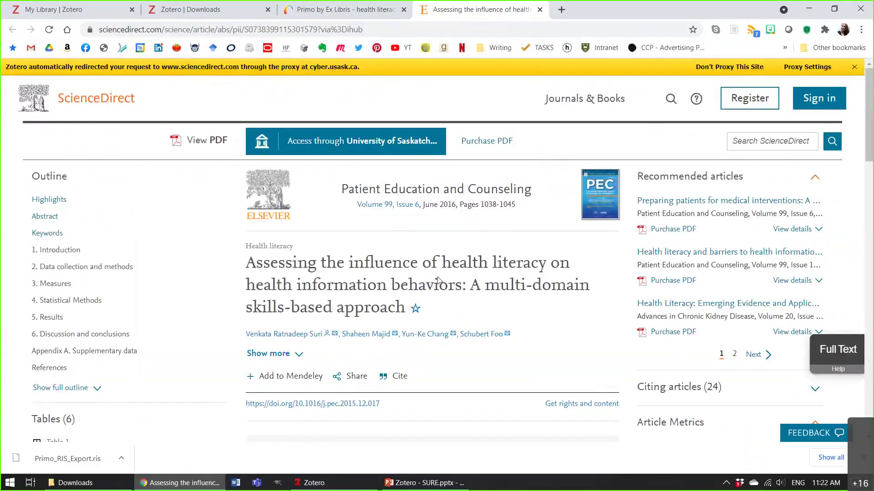
key(alt+Tab)
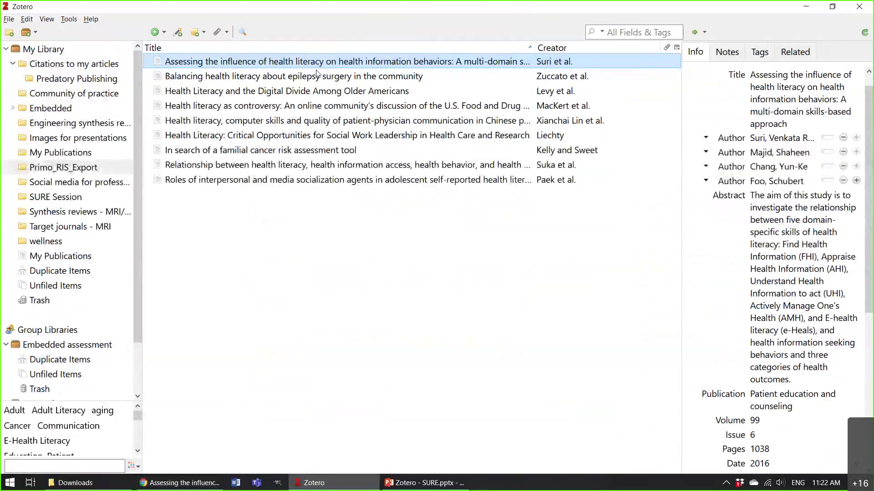
key(alt+Tab)
click(733, 34)
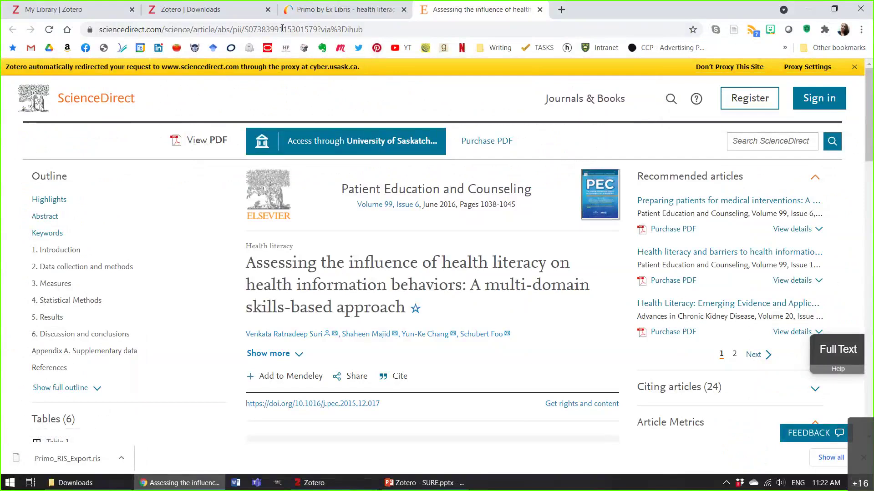
click(381, 36)
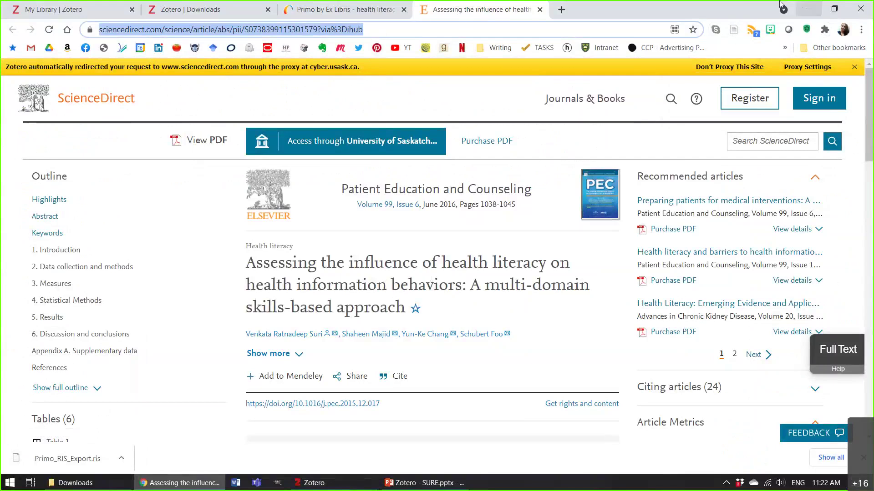
Restore the Chrome window and resize it to span the screen.
double_click(725, 12)
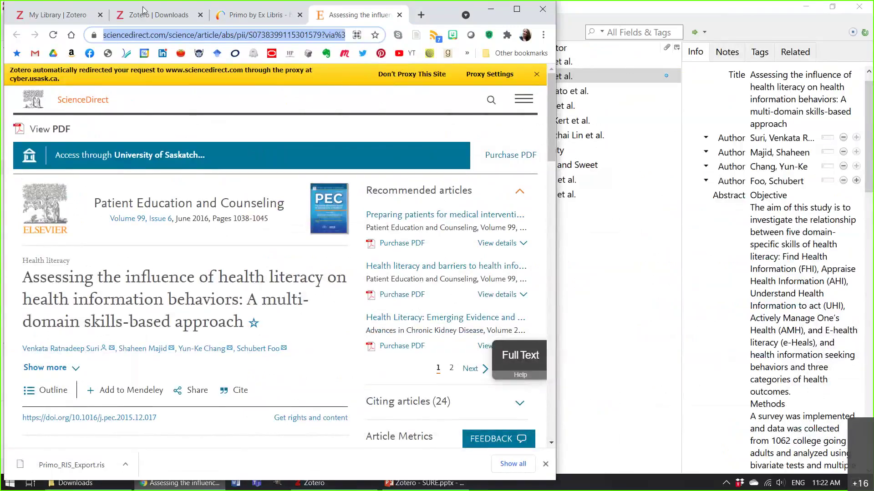
drag(143, 7, 205, 43)
drag(622, 136, 867, 136)
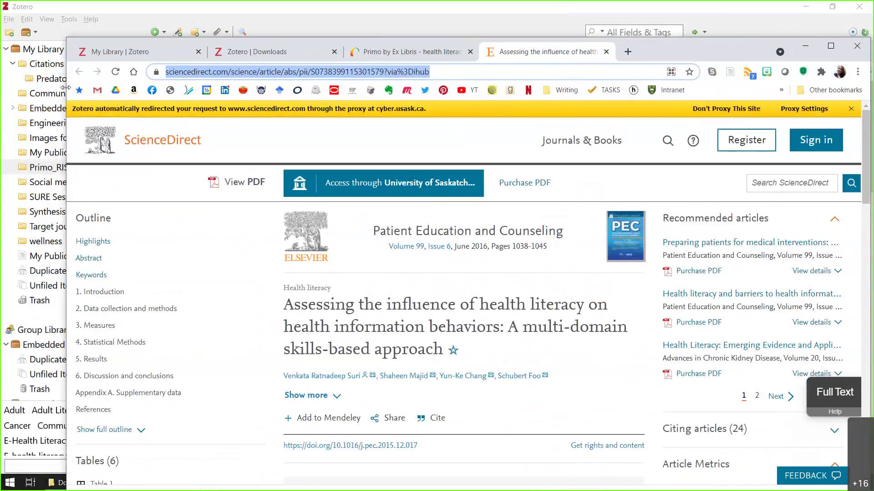
drag(66, 87, 1, 86)
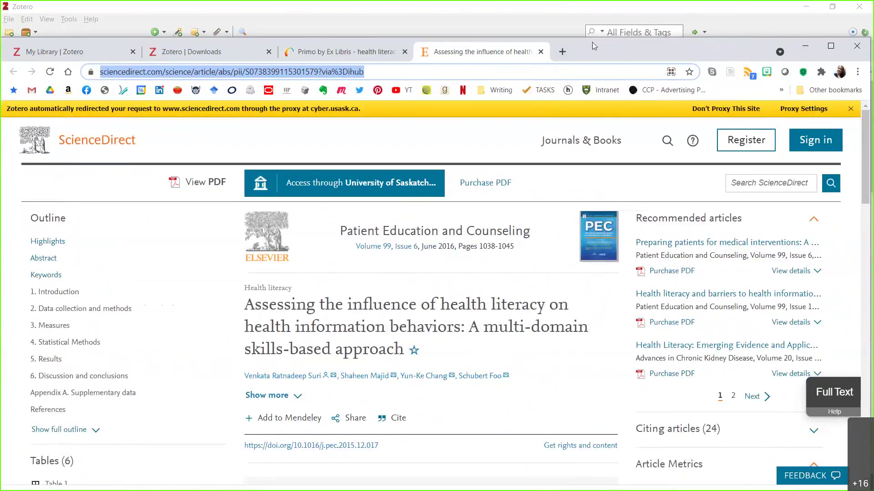
drag(592, 43, 592, 23)
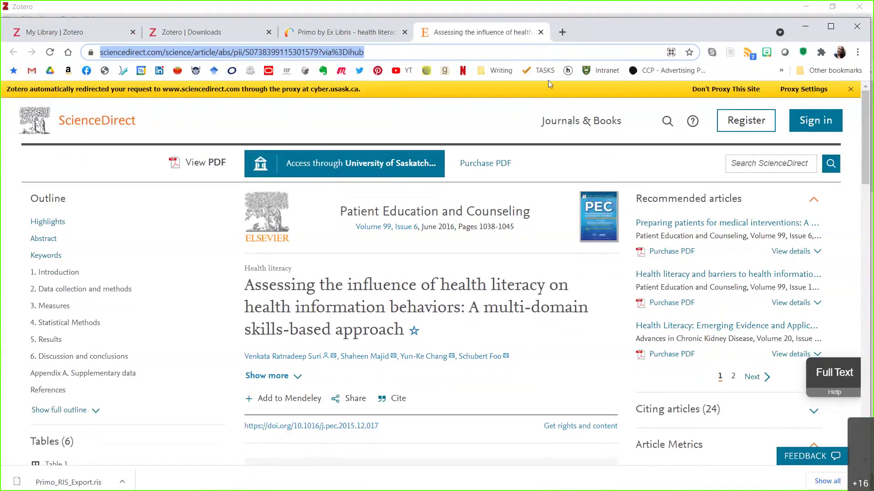
Reload the article through the library proxy and save it with its PDF to Primo_RIS_Export.
click(50, 54)
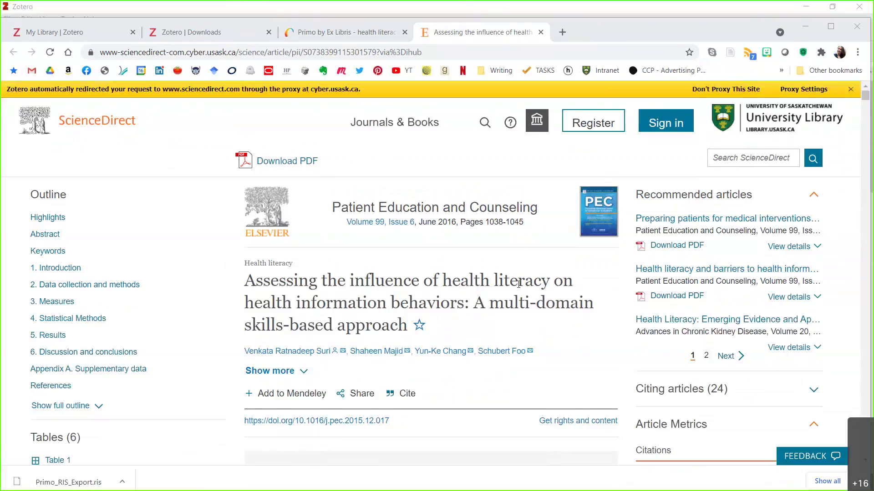
click(729, 53)
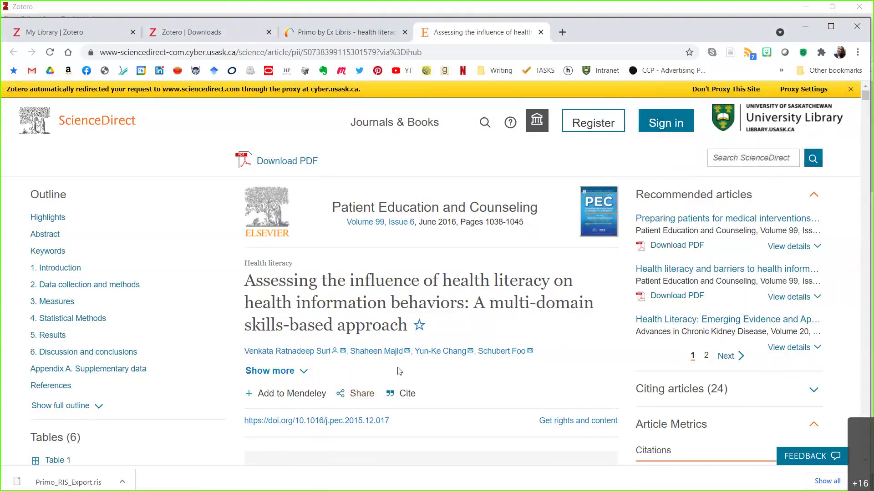
key(alt+Tab)
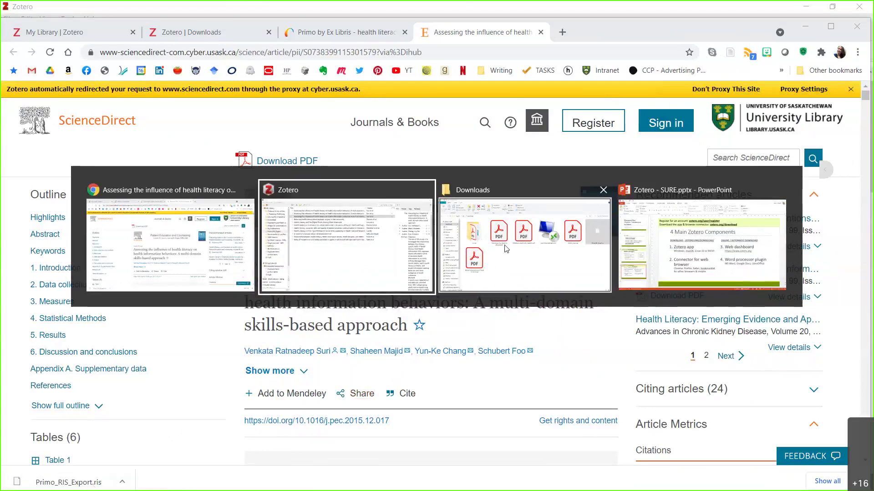
Merge the three duplicate health literacy article records, then return to the Primo_RIS_Export collection.
key(alt+Tab)
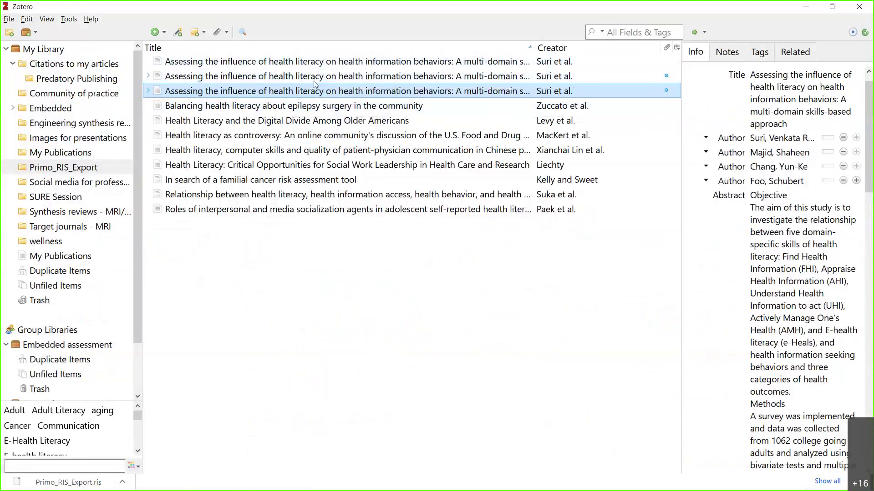
click(60, 273)
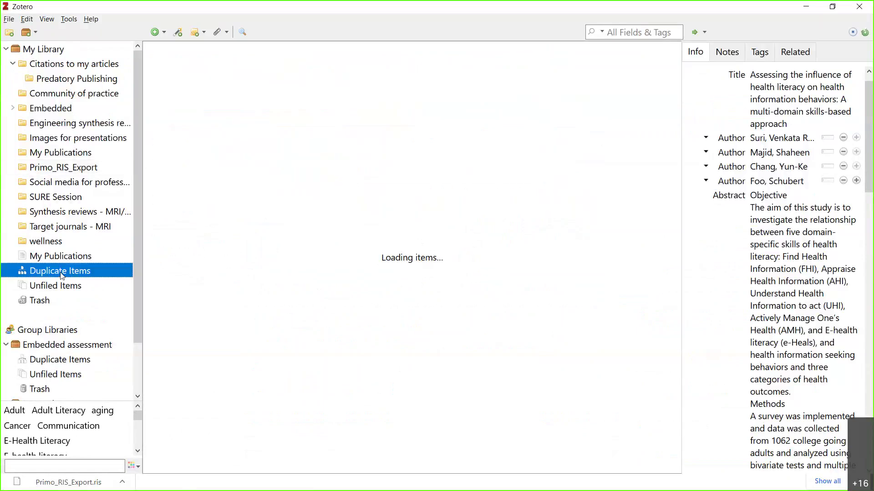
click(346, 105)
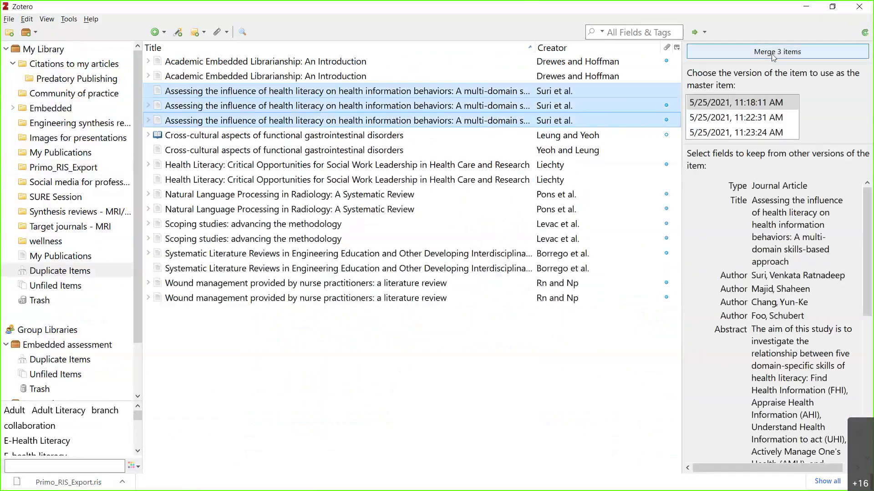
click(772, 54)
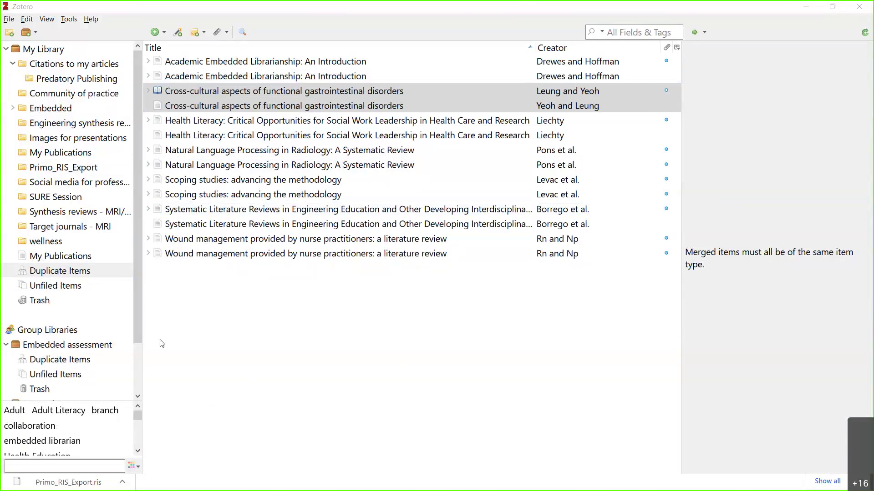
click(71, 200)
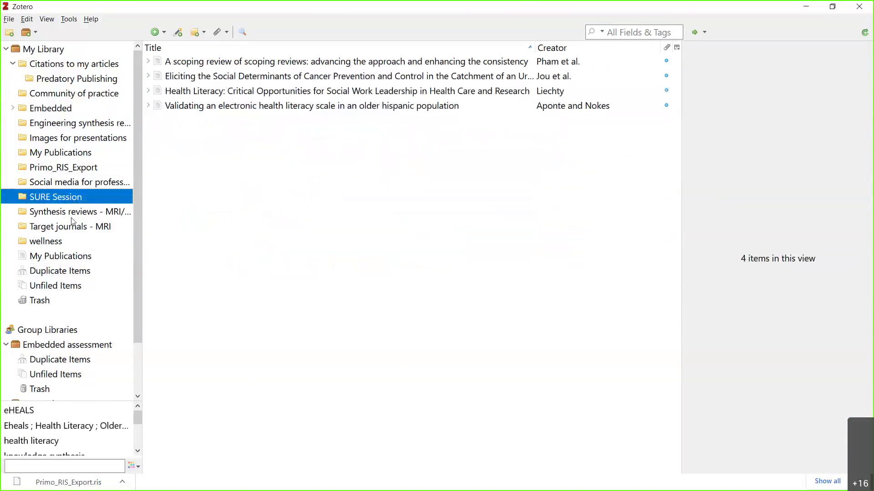
click(73, 168)
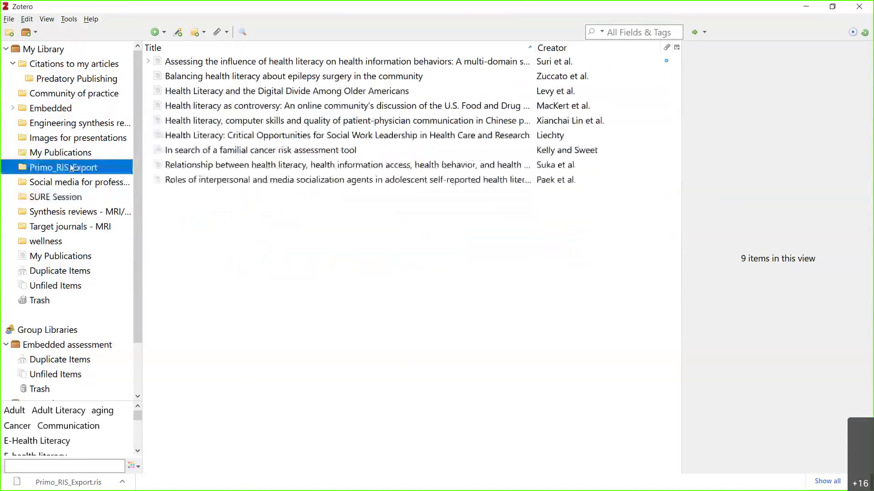
Rename the Primo_RIS_Export collection to 'TESTING'.
right_click(99, 173)
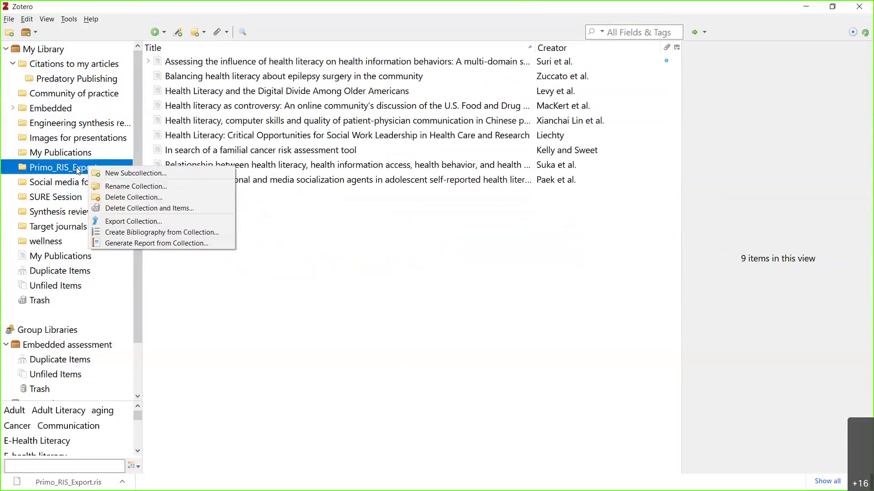
click(122, 186)
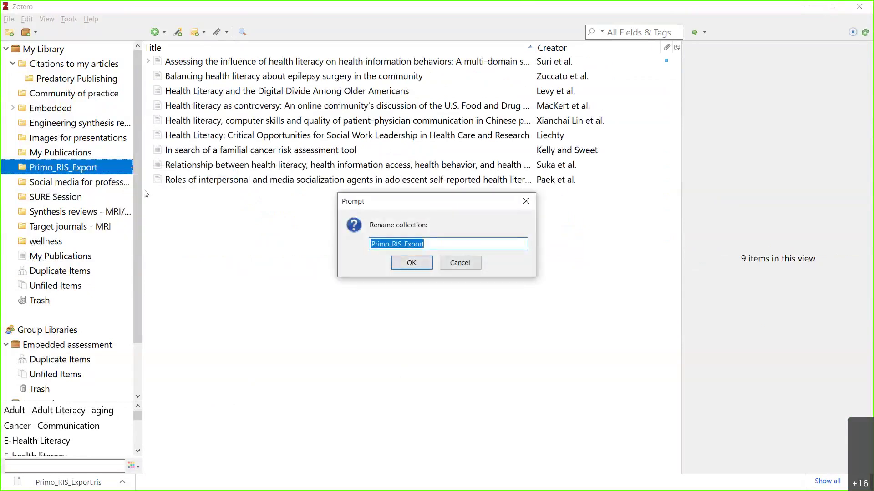
text(TESTING)
key(Return)
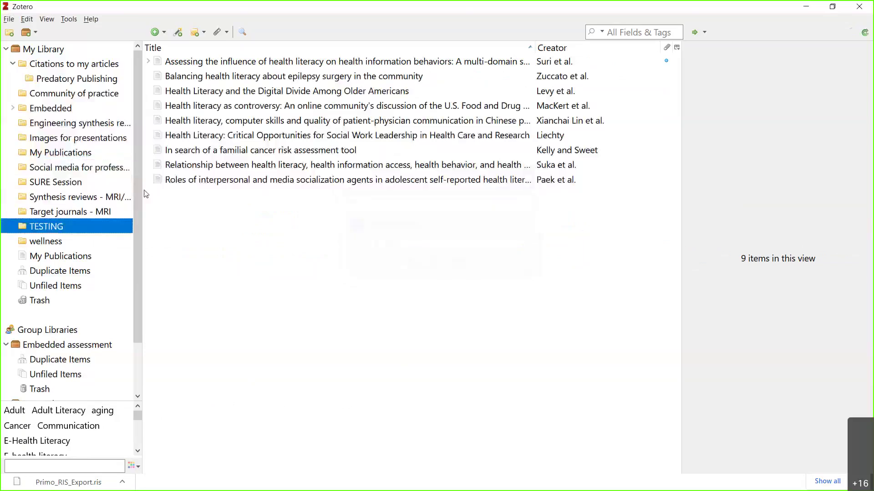
Open the Suri et al. 2016 article's PDF in Acrobat Reader, then close it.
click(280, 343)
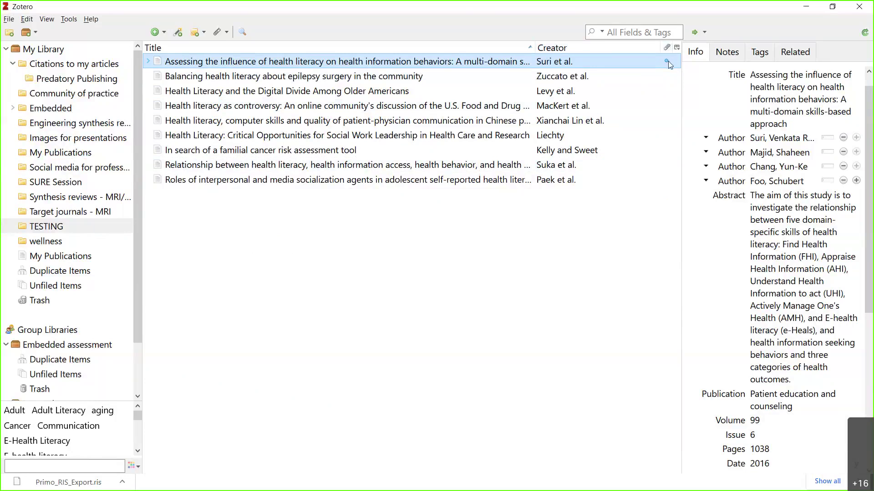
double_click(388, 62)
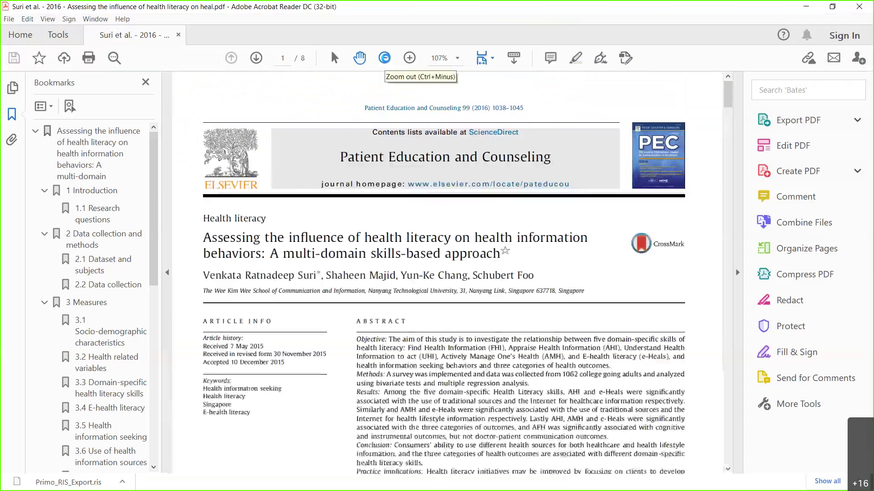
click(859, 7)
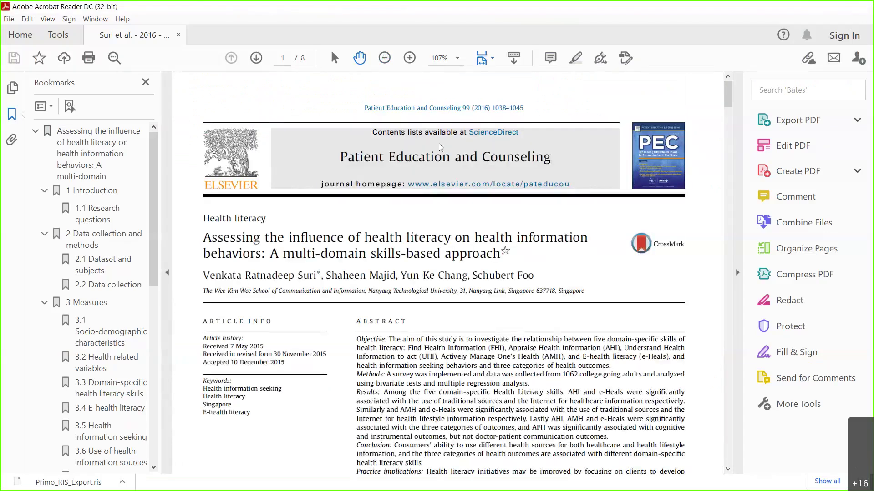
Open the Zuccato et al. epilepsy surgery article's DOI page in Chrome and return to Zotero.
click(348, 76)
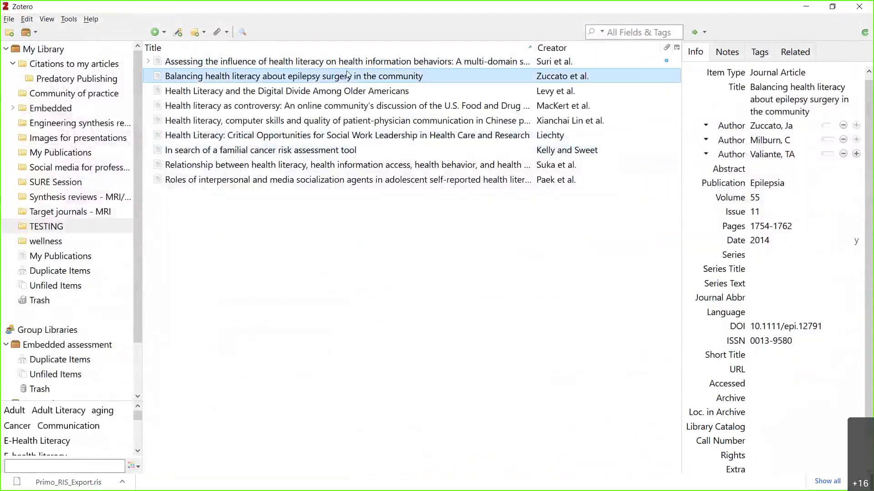
double_click(391, 82)
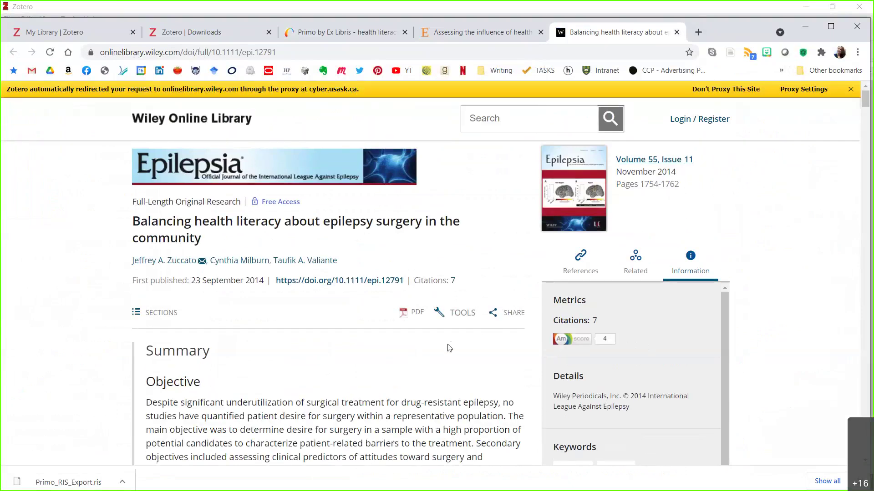
key(alt+Tab)
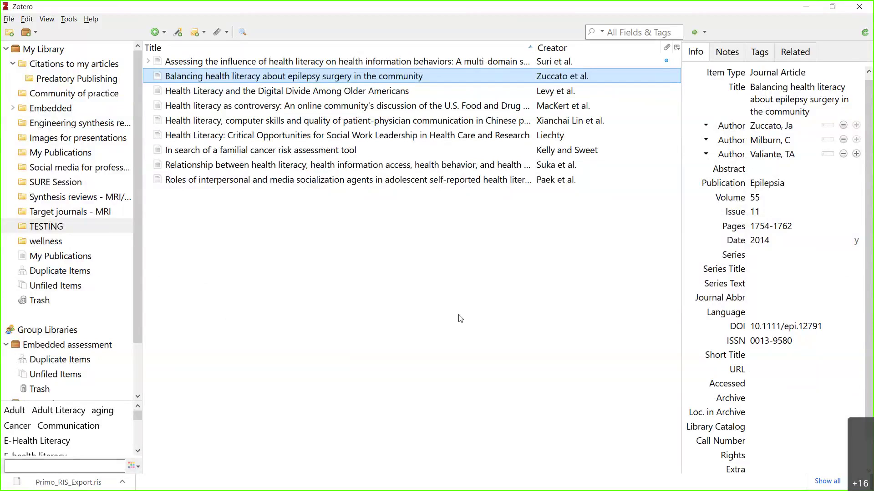
key(alt+Tab)
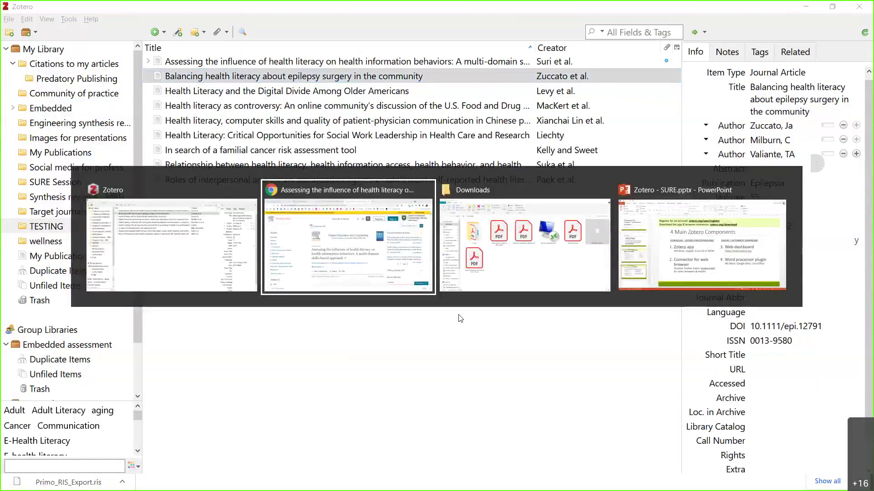
Close the article tab, dismiss the download bar, and show Downloads containing Primo_RIS_Export.ris.
key(ctrl+w)
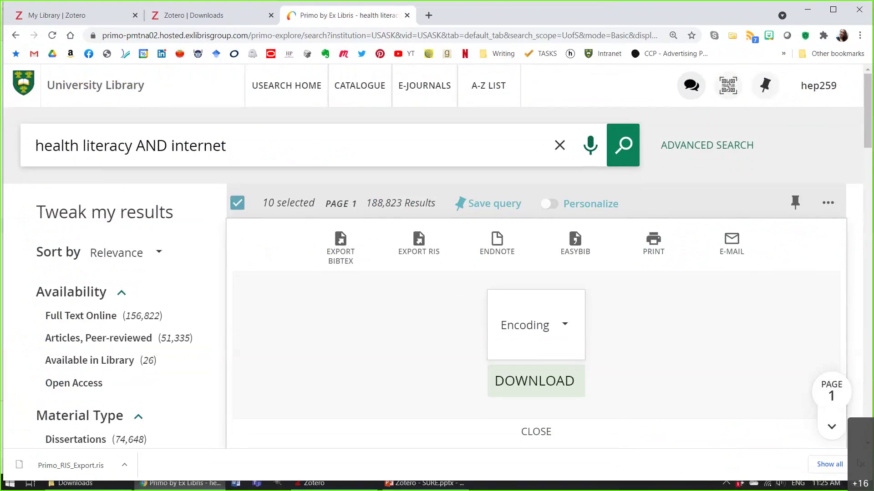
click(862, 465)
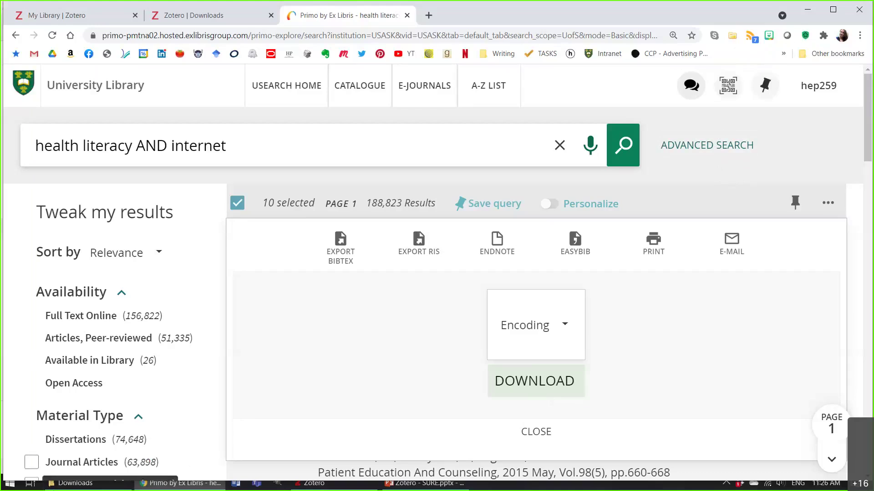
click(62, 487)
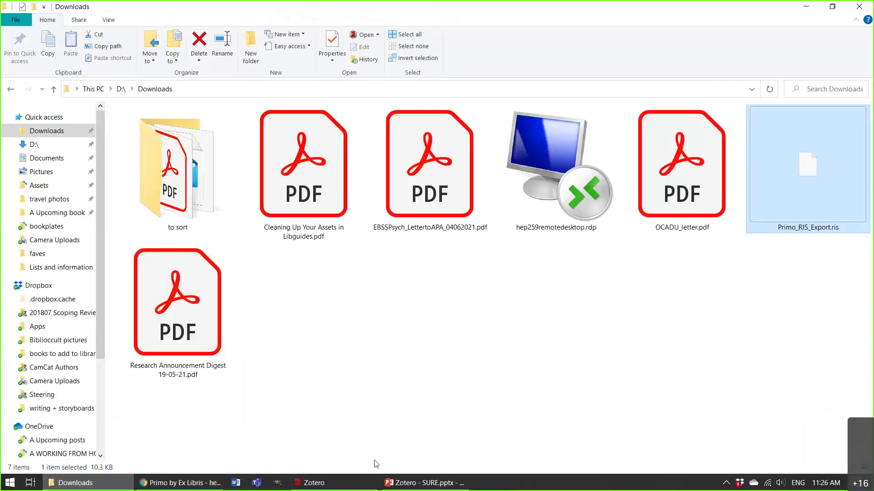
Use Show in Library on the Zuccato et al. epilepsy article to locate it in My Library.
click(341, 485)
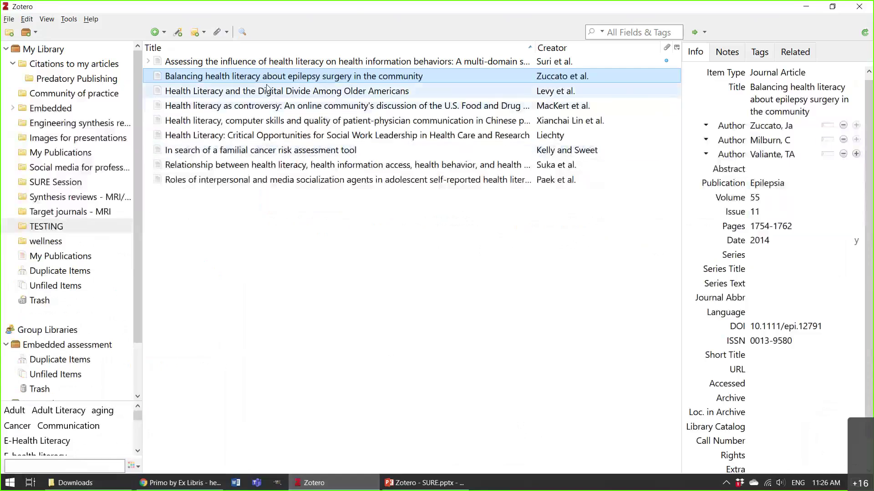
right_click(279, 78)
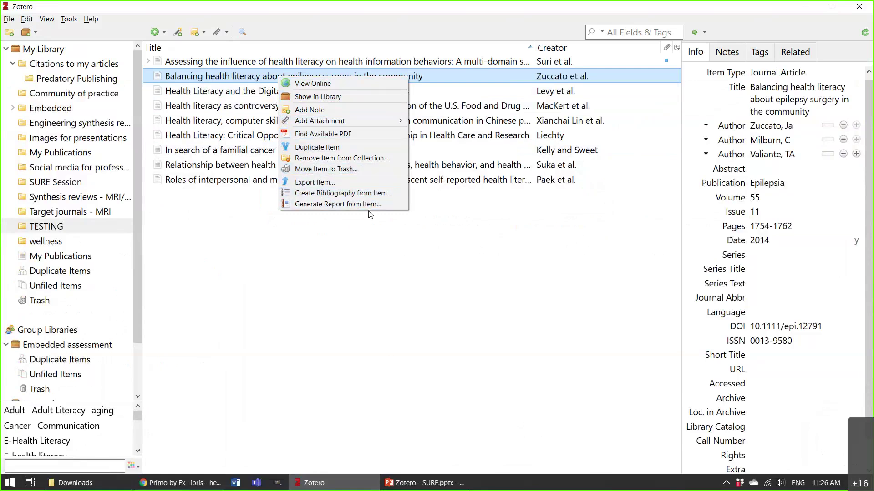
click(266, 247)
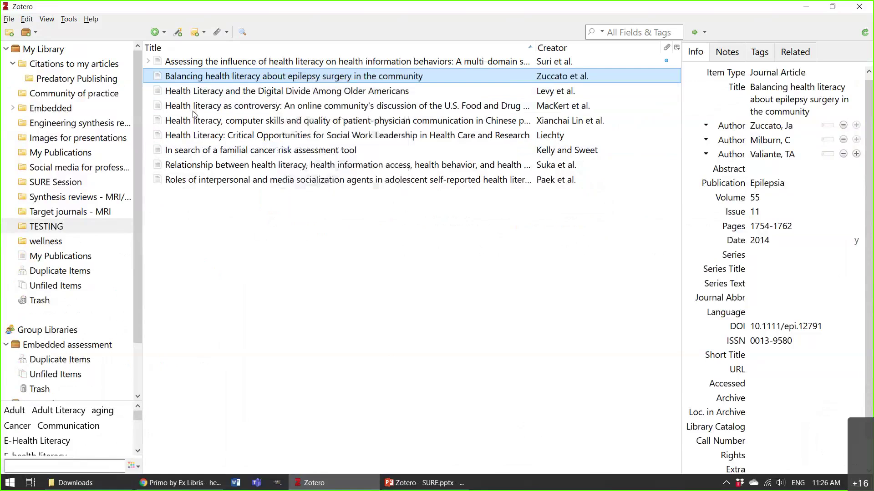
right_click(253, 78)
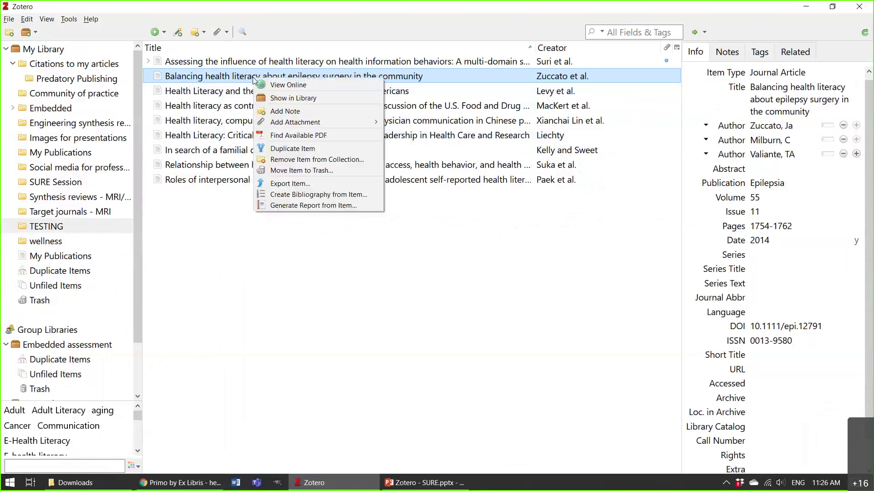
click(304, 99)
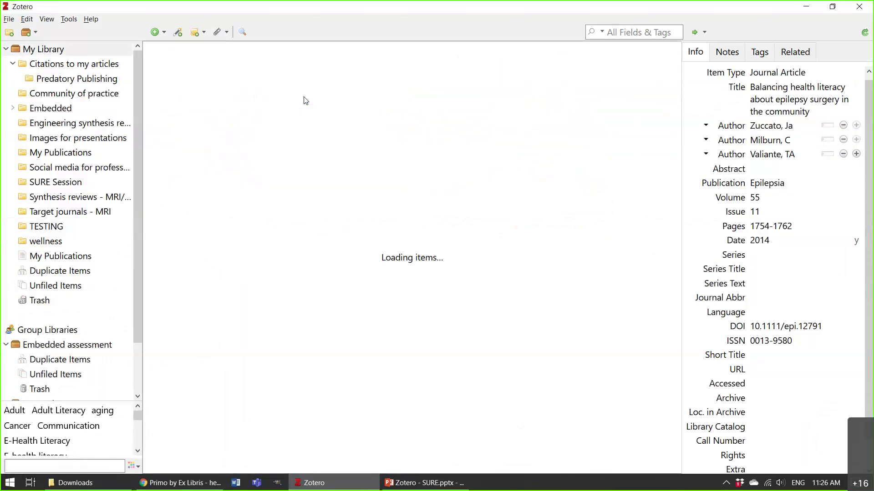
Check the epilepsy article's Add Attachment options and glance at the Downloads folder.
right_click(225, 133)
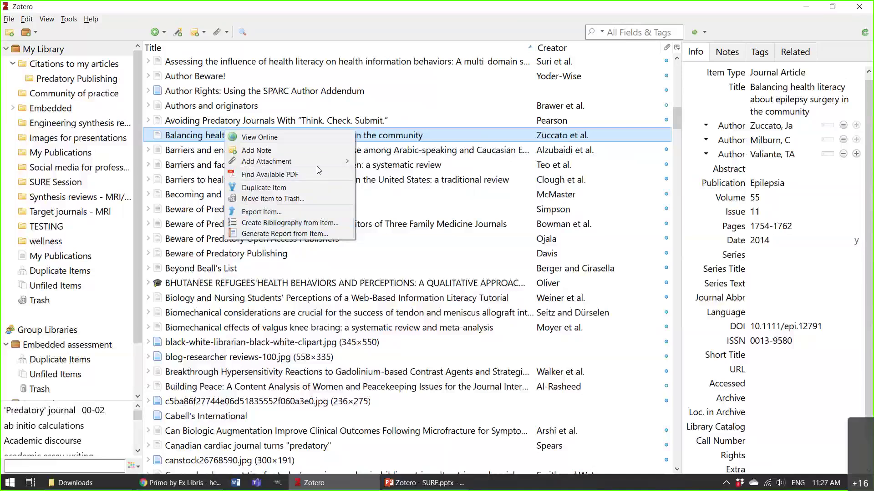
mouse_move(322, 162)
click(214, 136)
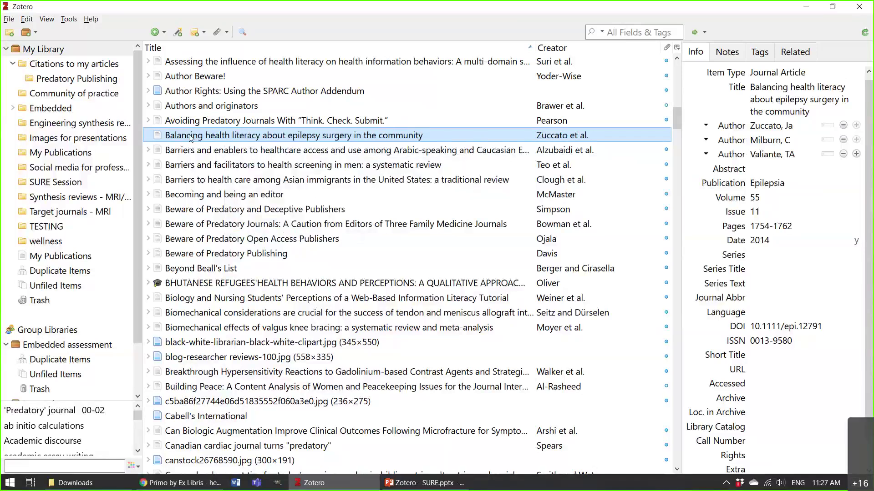
click(75, 483)
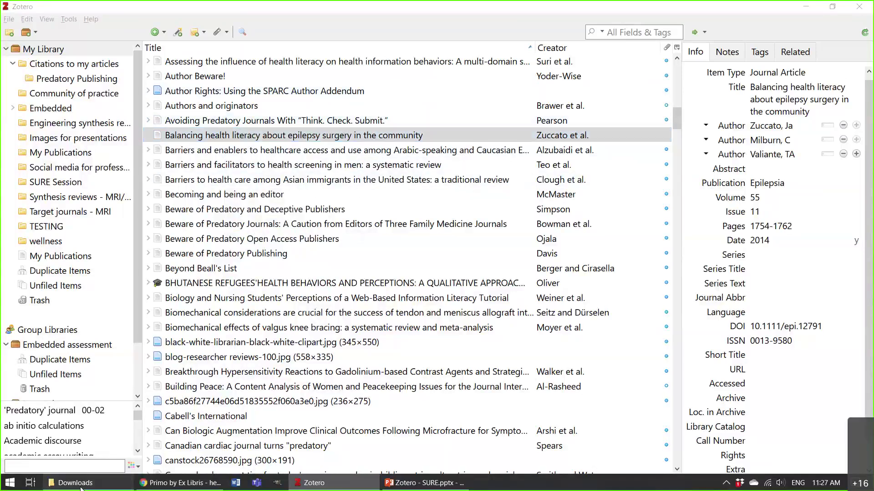
click(110, 483)
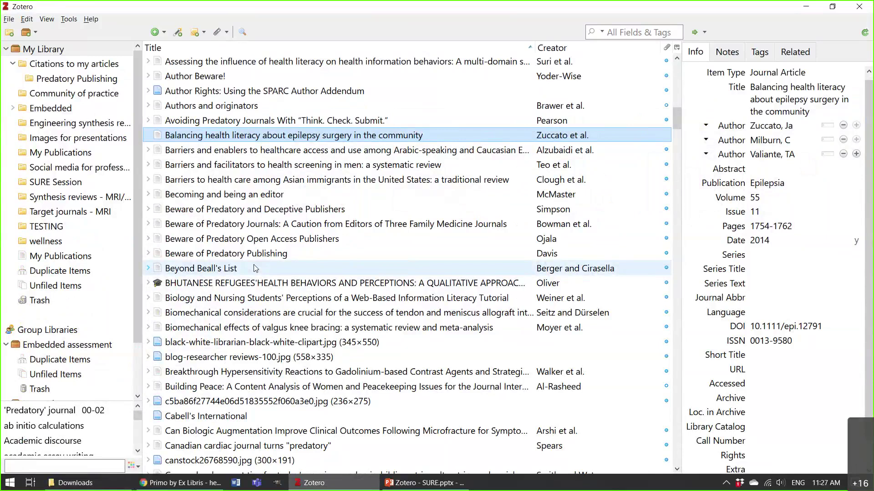
Start a new browser tab search for 'find pdf system files zotero'.
right_click(302, 137)
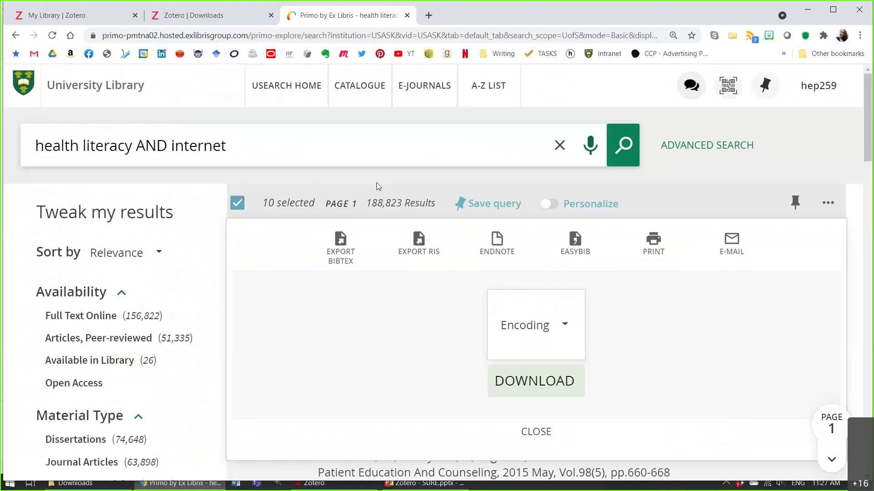
key(ctrl+t)
text(find pdf system )
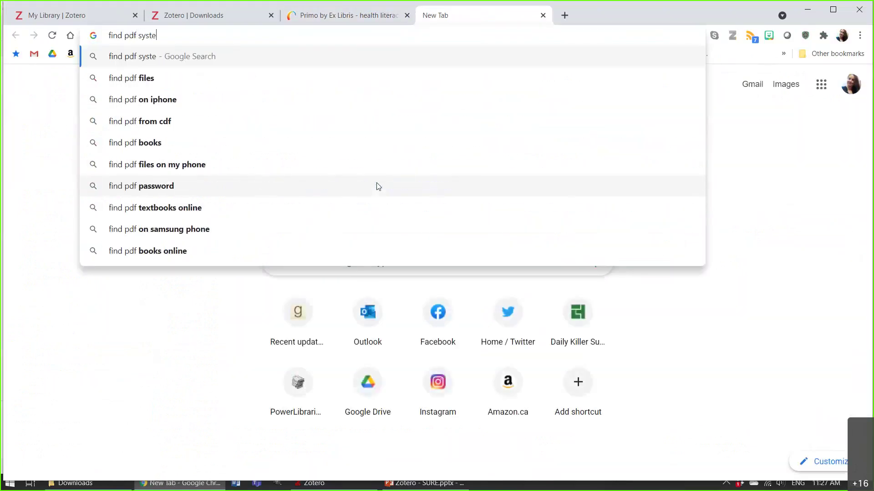
text(files zotero)
Run the Zotero PDF-location search, try Find Available PDF for the epilepsy article, then view SURE Session.
key(Return)
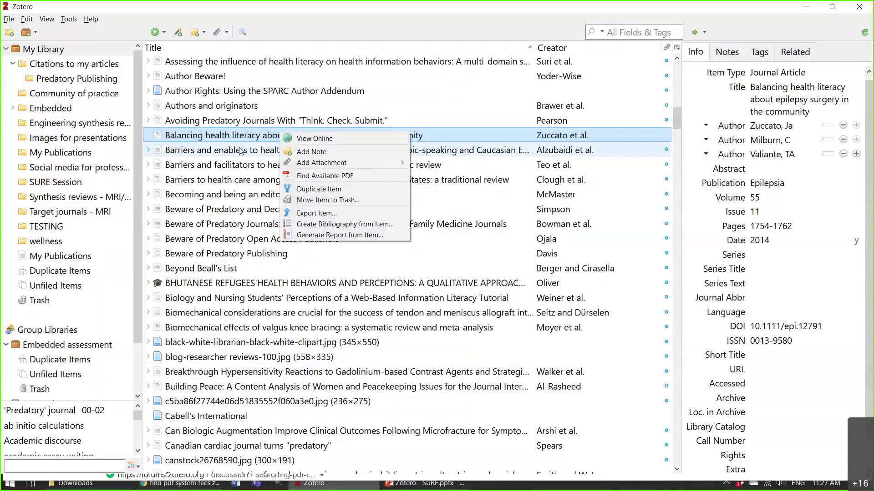
click(345, 175)
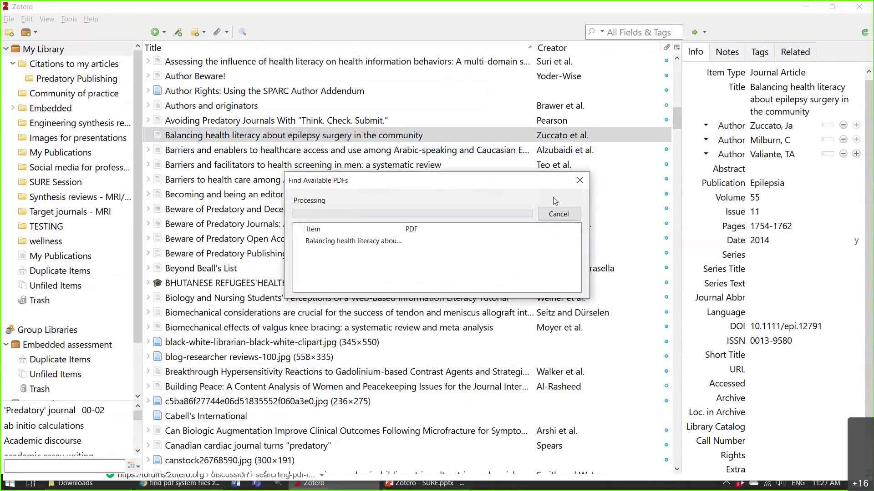
click(580, 180)
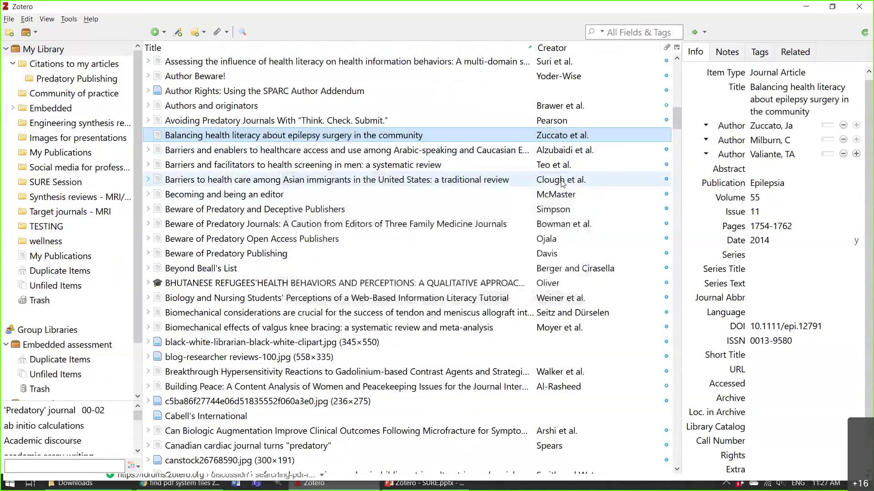
right_click(263, 166)
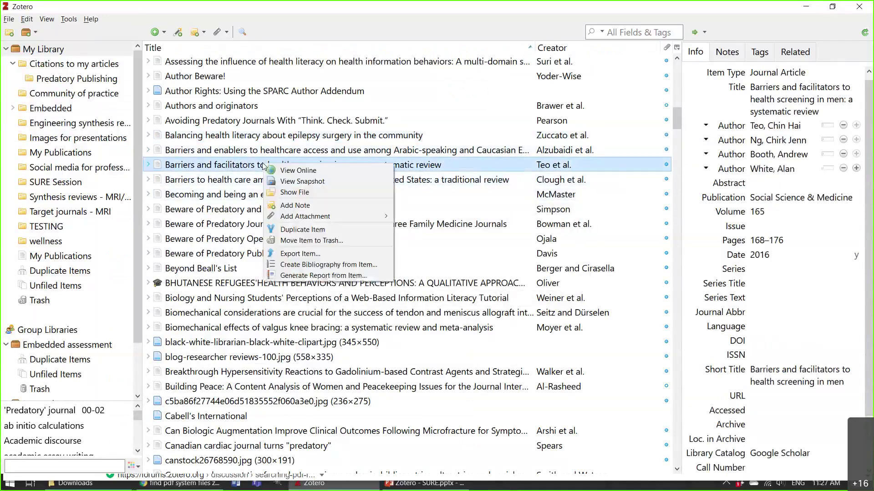
click(67, 210)
Reveal the Jou et al. 2021 PDF (219 KB) in storage folder UE64DJE9 via Show File.
click(58, 183)
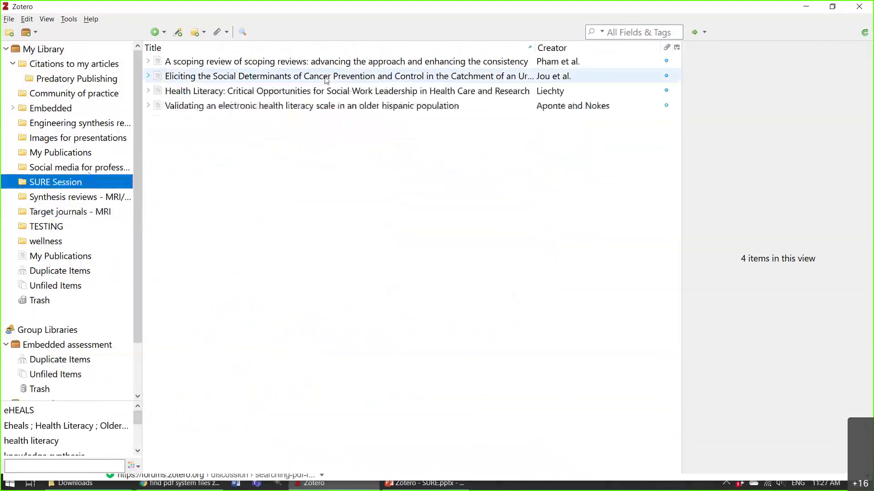
right_click(388, 79)
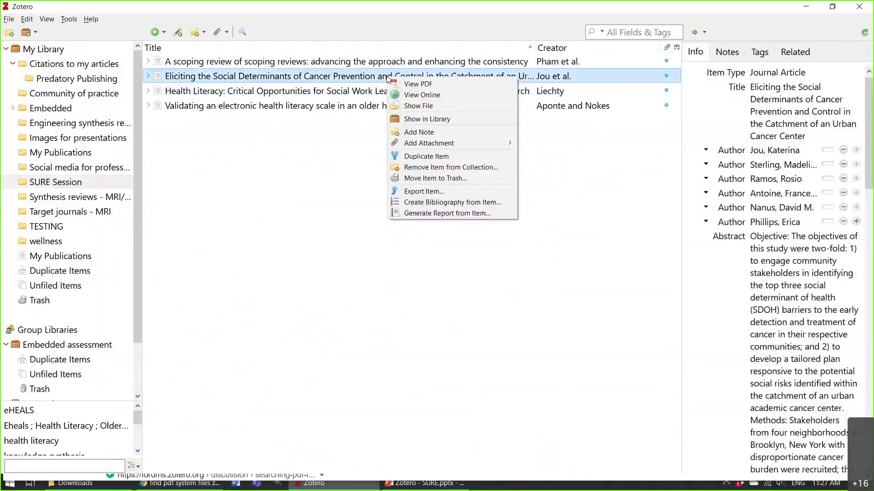
click(435, 106)
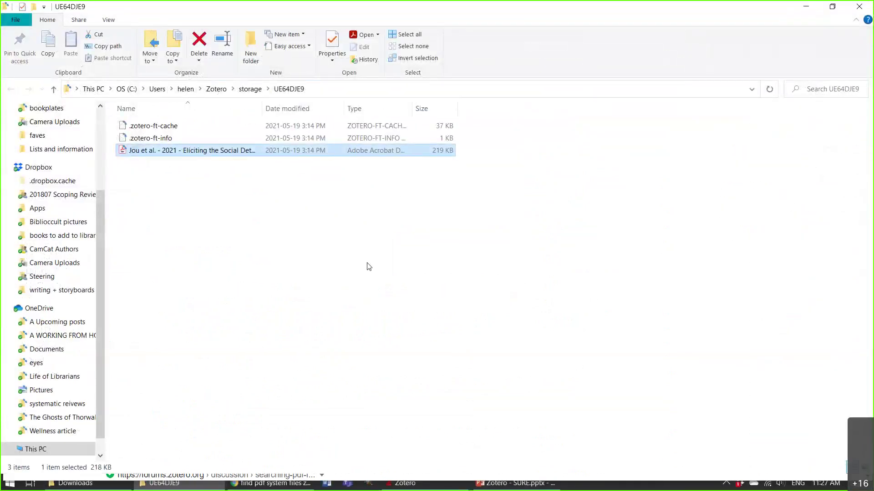
key(alt+Tab)
right_click(476, 75)
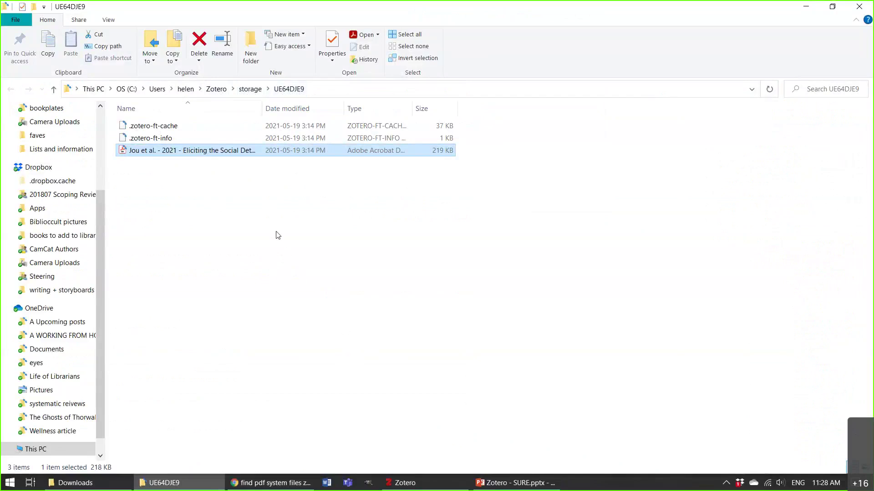
click(436, 486)
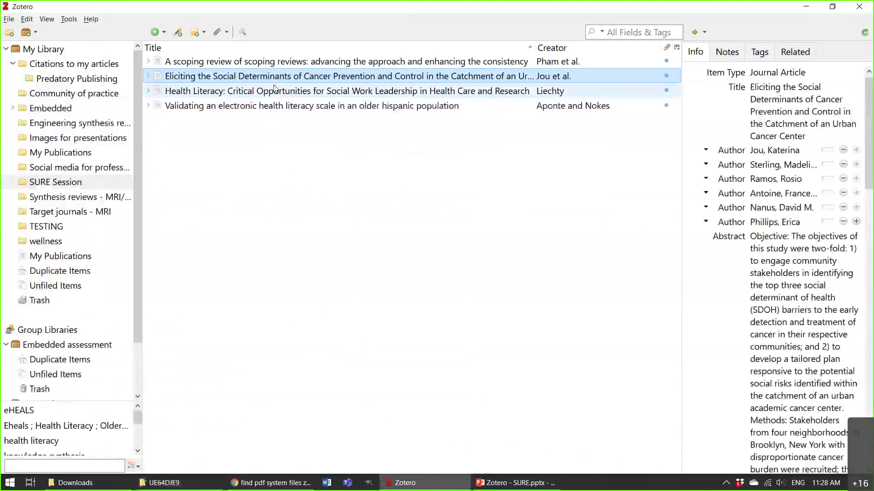
Copy a bibliography of all four SURE Session items.
key(ctrl+a)
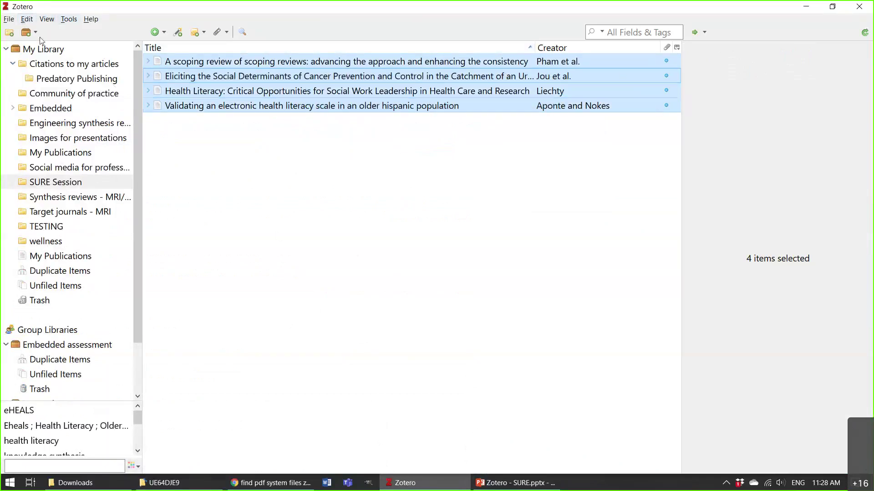
click(27, 19)
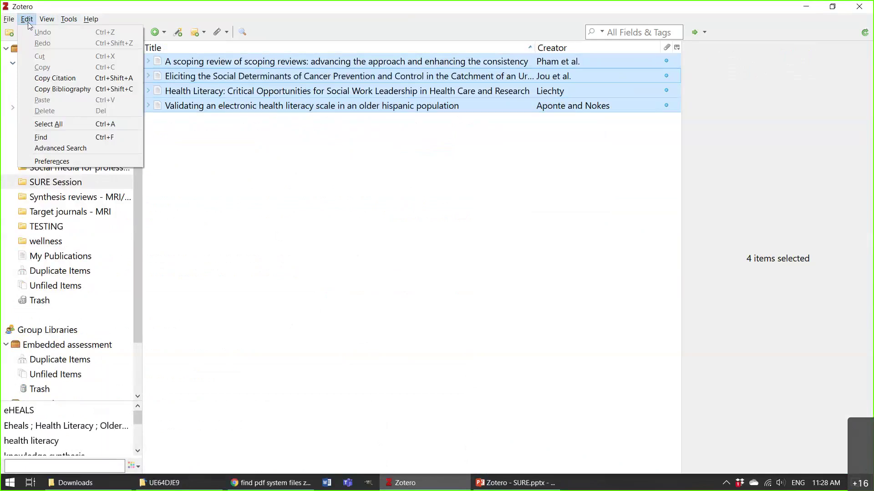
click(84, 95)
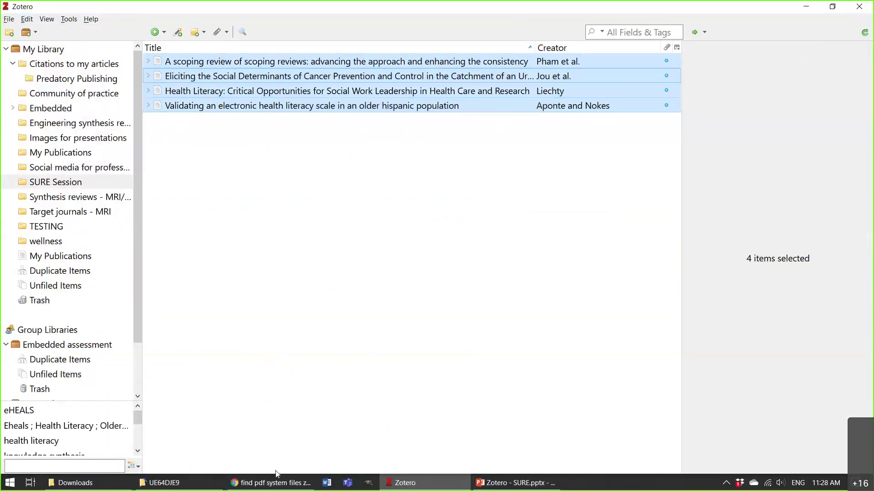
Paste the Chicago-style bibliography into a new blank Word document.
click(335, 486)
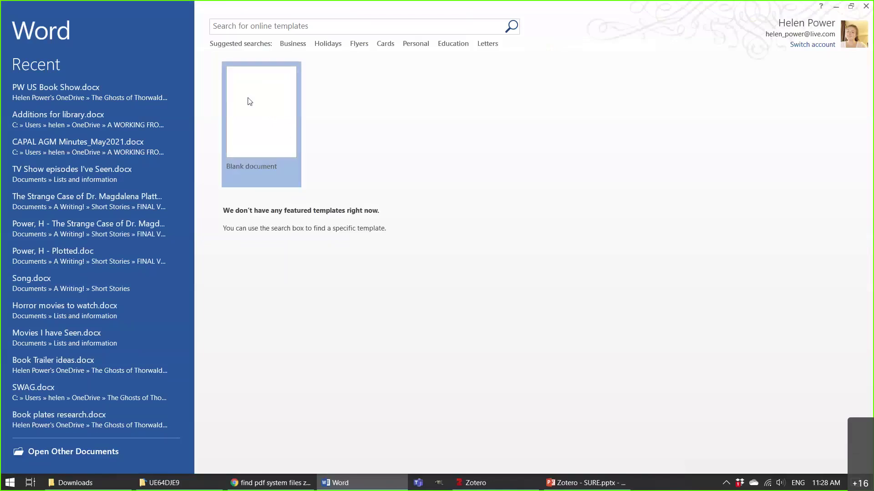
click(249, 101)
key(ctrl+v)
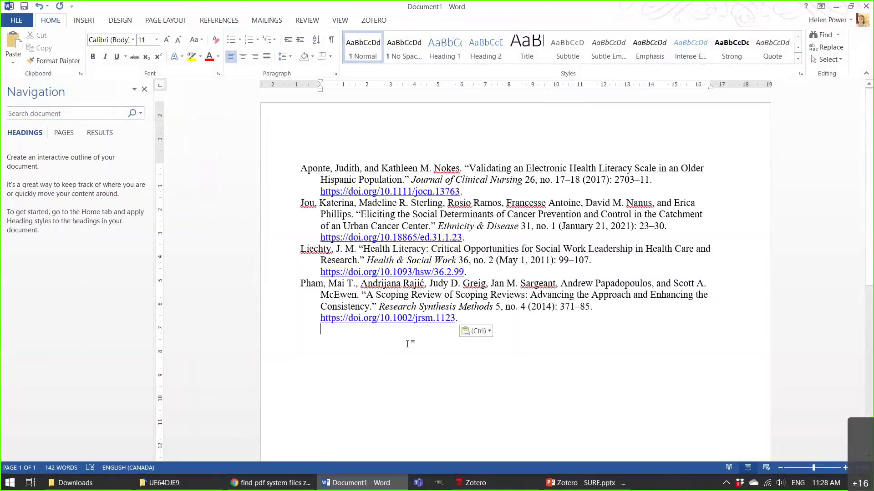
click(320, 366)
click(271, 483)
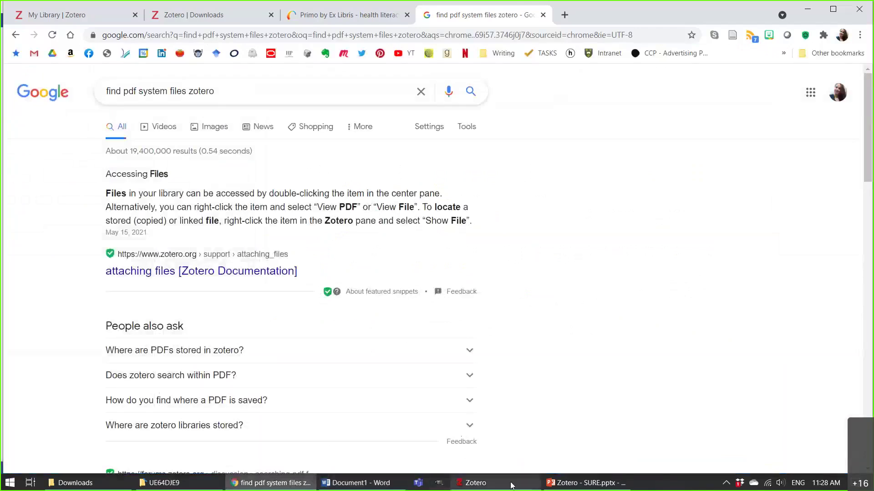
click(473, 482)
In the Cite preferences, browse the ASA 6th and APA 7th styles, then open the Style Repository.
click(26, 18)
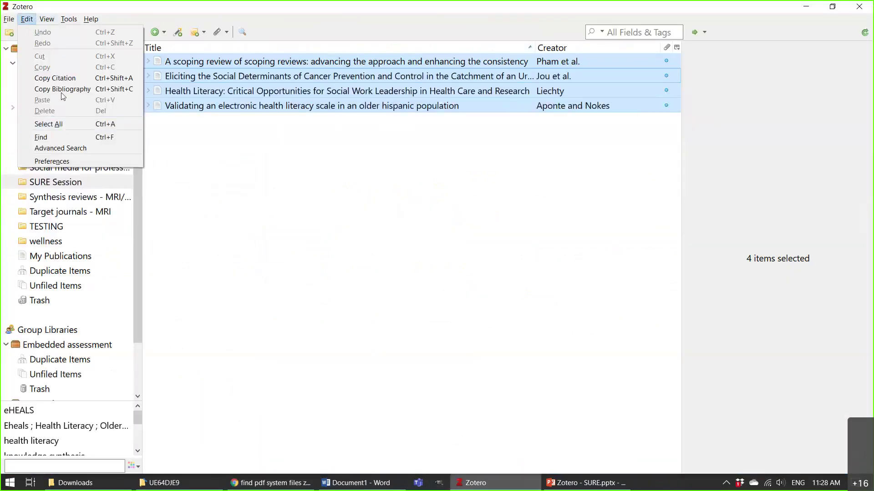
click(66, 162)
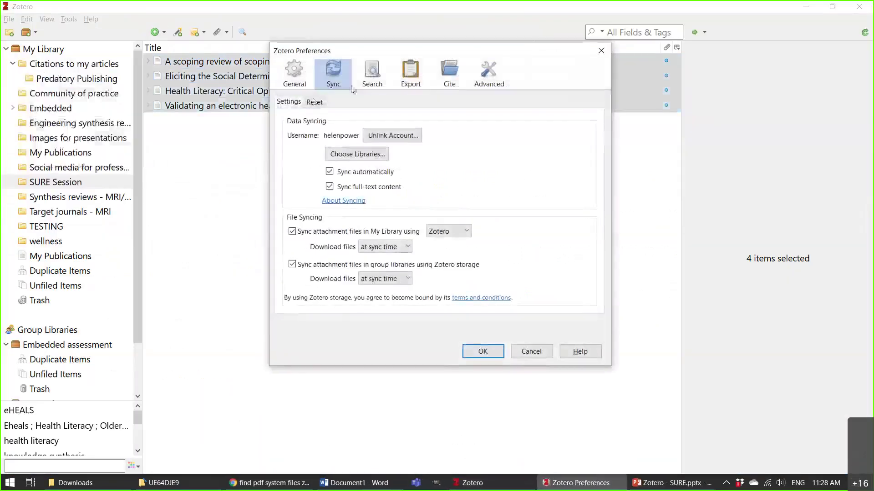
click(449, 73)
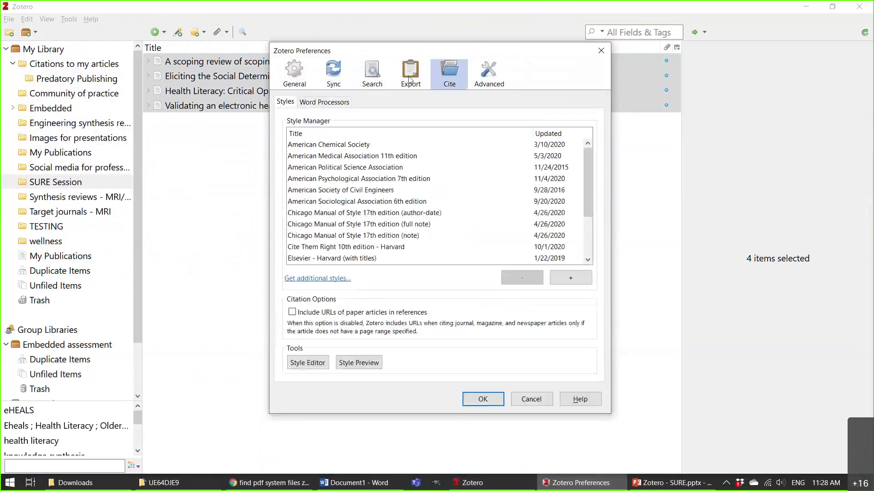
click(415, 205)
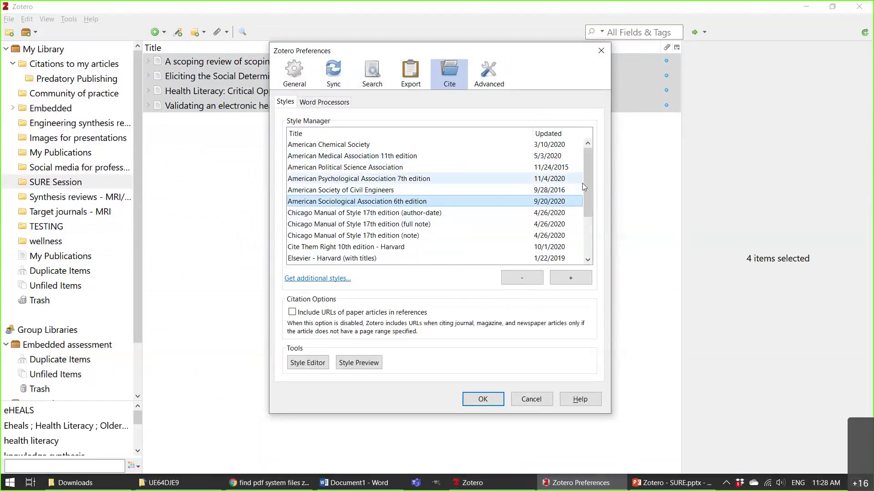
drag(587, 186, 594, 148)
click(410, 179)
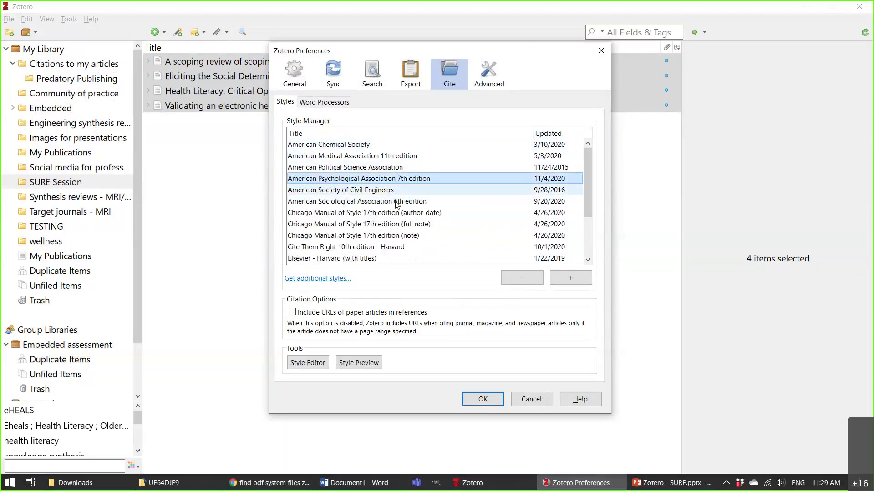
click(319, 279)
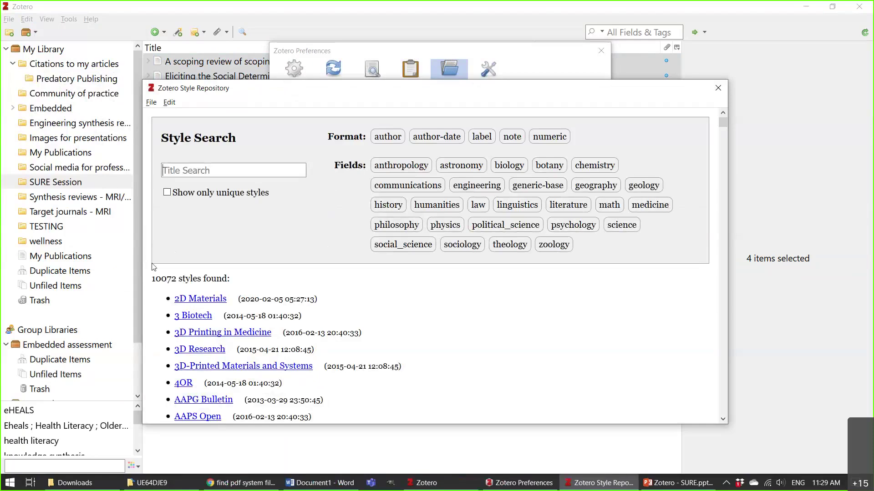
Clear the stray text selection and close the Style Repository window.
drag(156, 279, 176, 278)
click(212, 280)
click(165, 171)
click(718, 88)
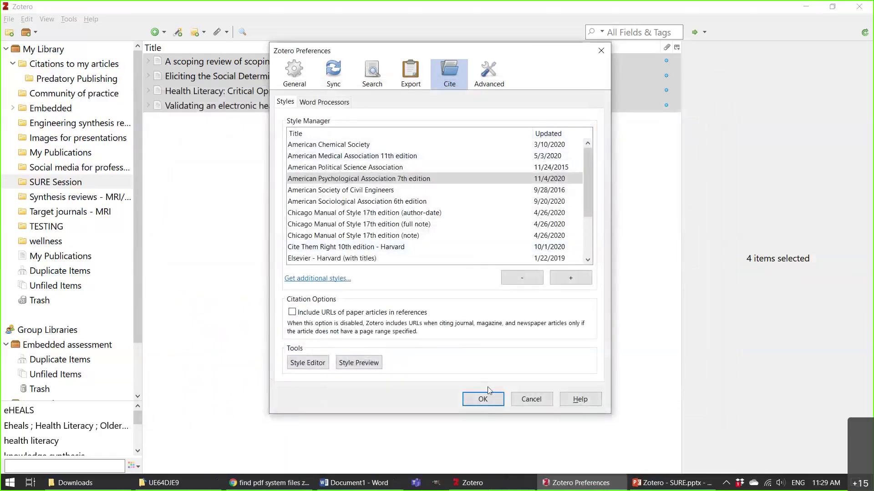
Save and close Preferences, then bring back the UE64DJE9 storage folder in File Explorer.
click(600, 53)
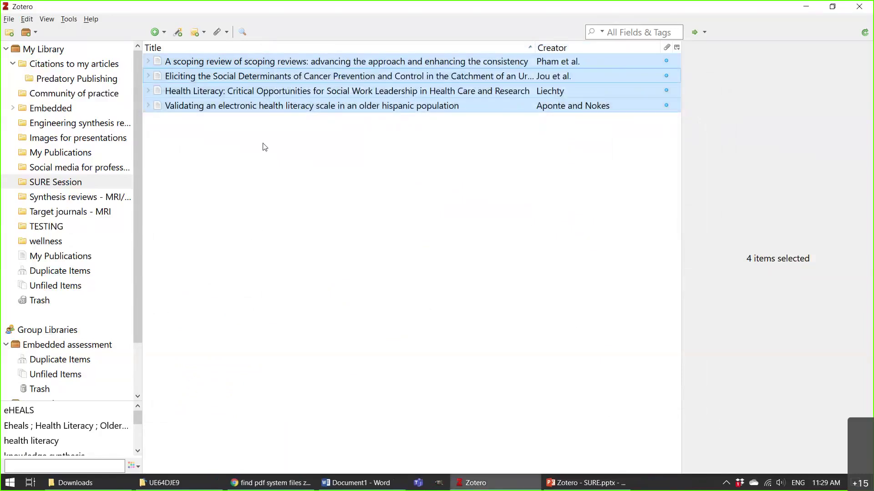
click(200, 483)
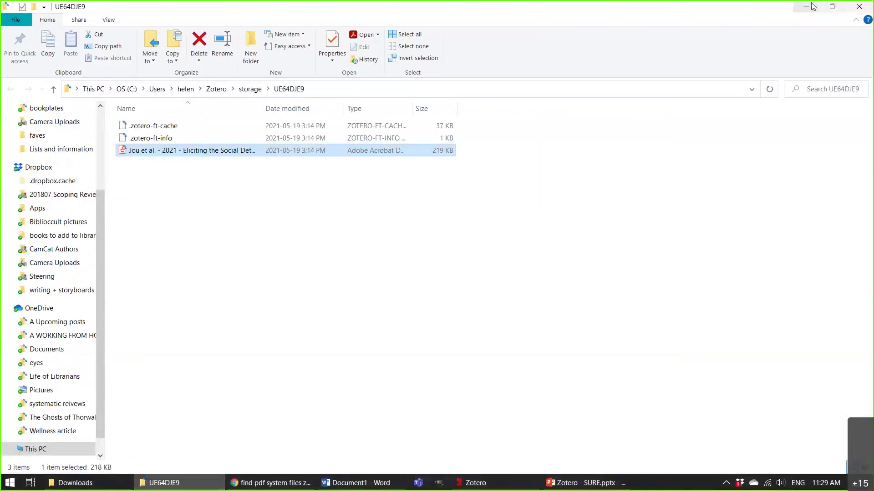
click(832, 7)
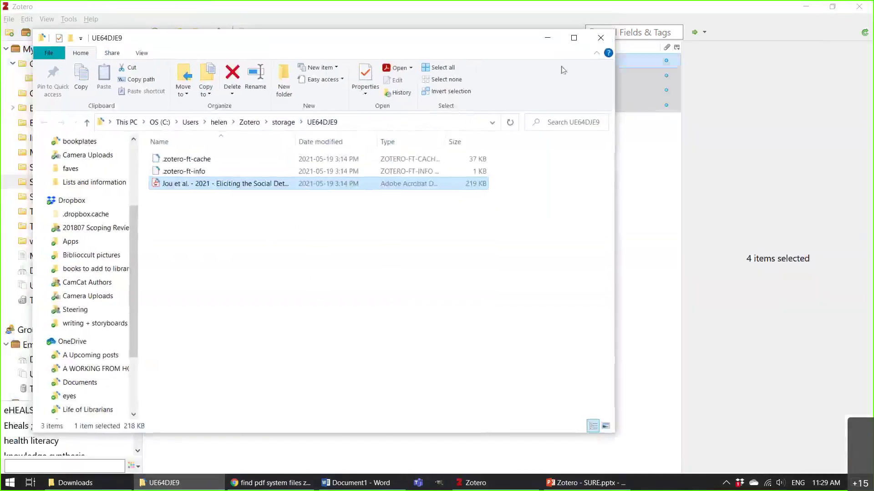
click(548, 40)
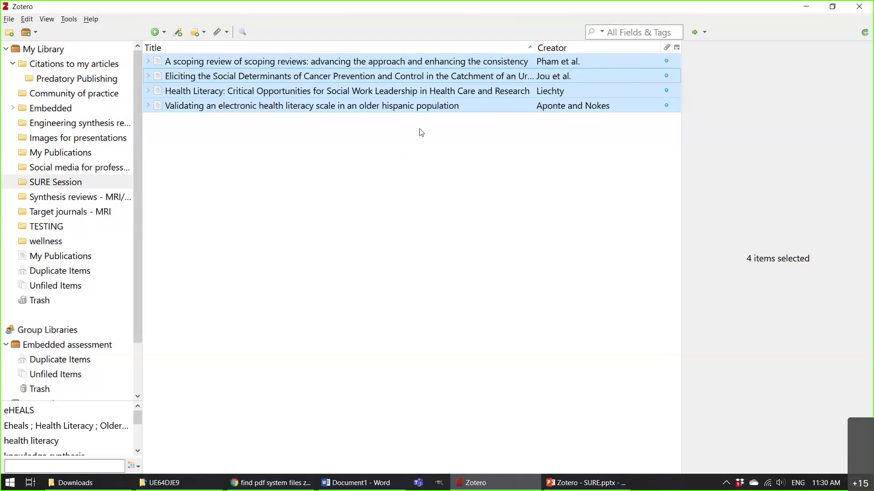
Scroll the collections pane down to the Embedded assessment and Instruction group libraries.
click(138, 99)
drag(144, 120, 157, 175)
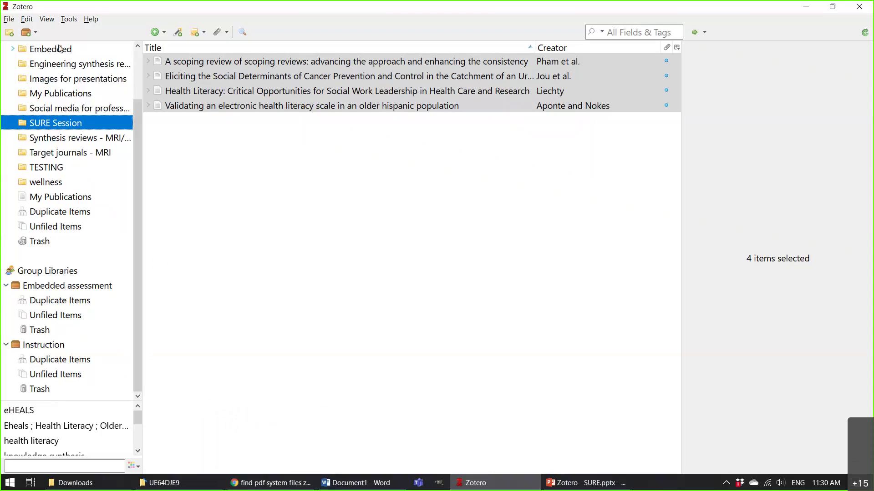
click(289, 486)
View the Embedded assessment and Instruction groups on zotero.org's Groups page, then return to desktop Zotero.
key(ctrl+1)
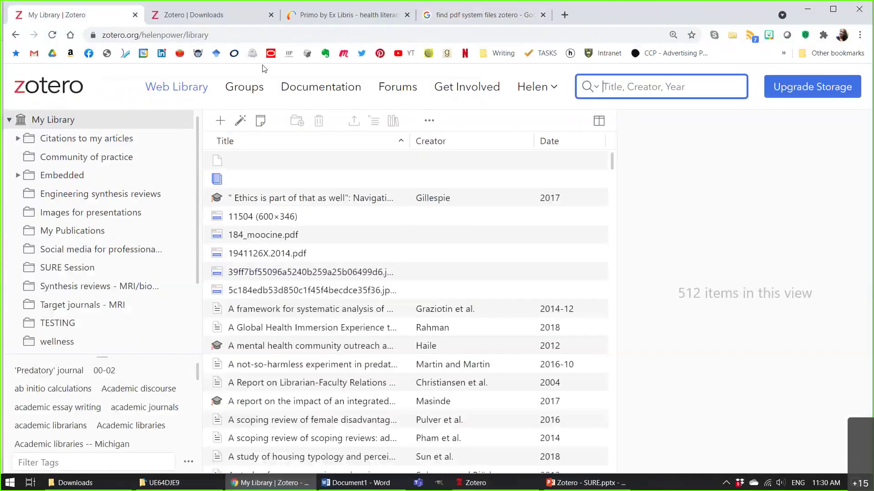
click(193, 87)
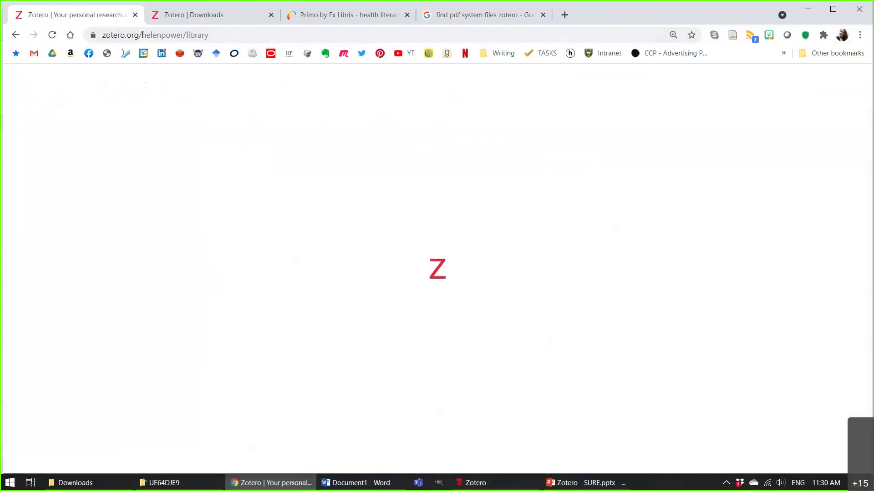
click(244, 90)
scroll(235, 272, down, 1)
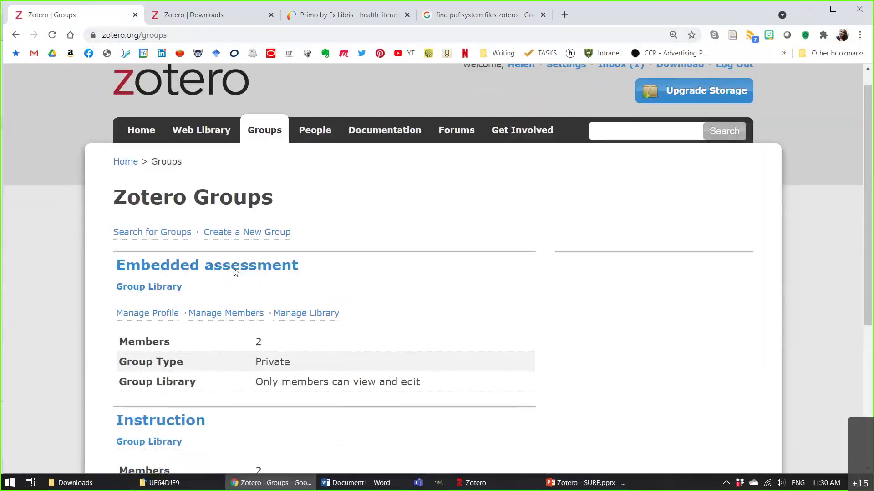
scroll(235, 272, down, 2)
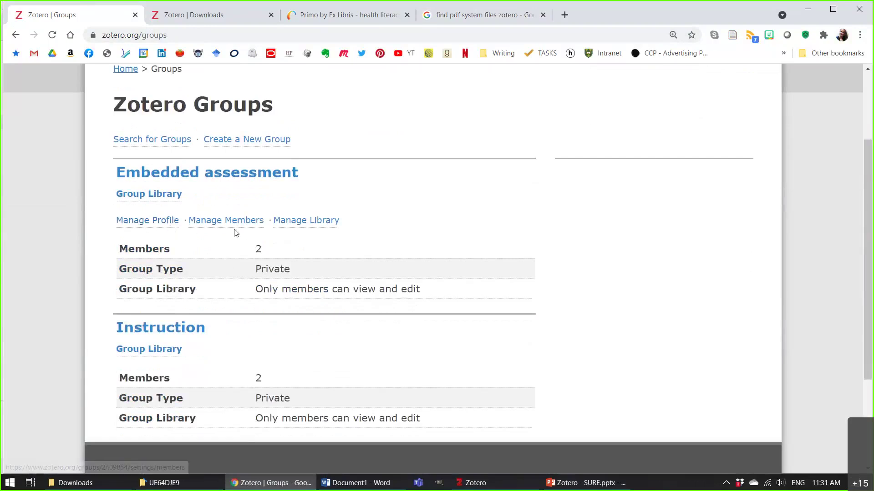
click(493, 488)
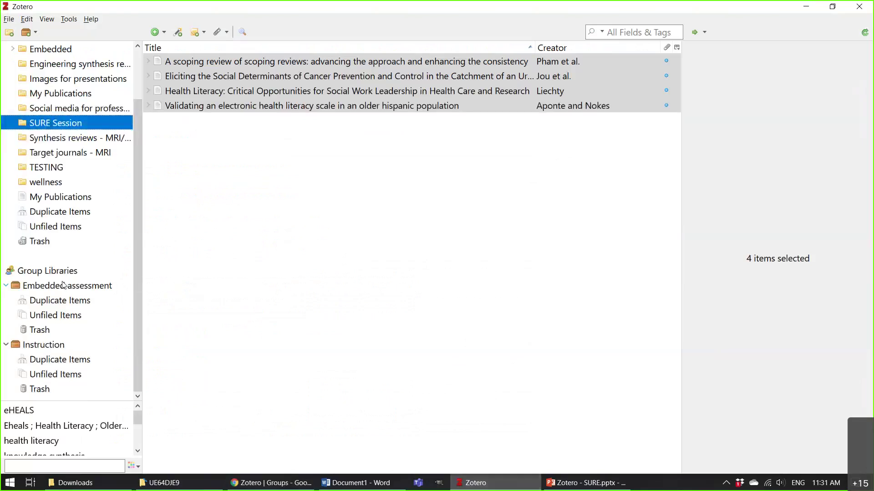
Browse the Embedded assessment group's six articles in Zotero, then show zotero.org/groups in Chrome.
click(63, 285)
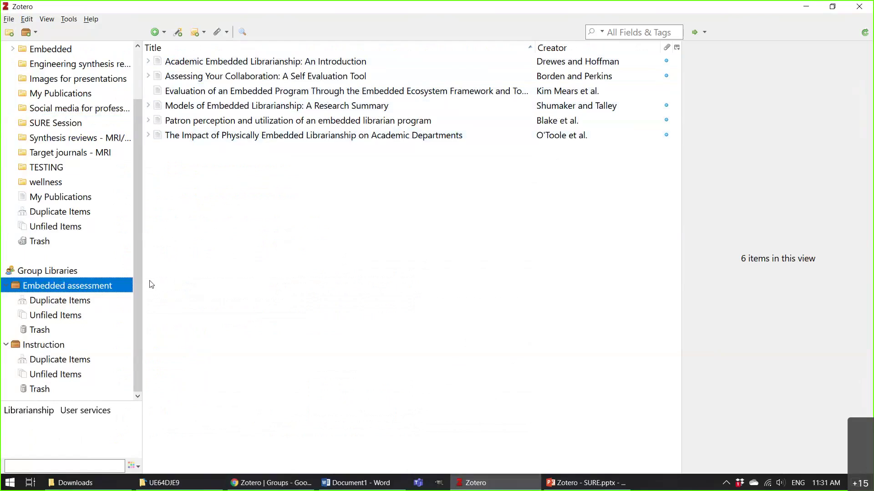
drag(141, 275, 147, 274)
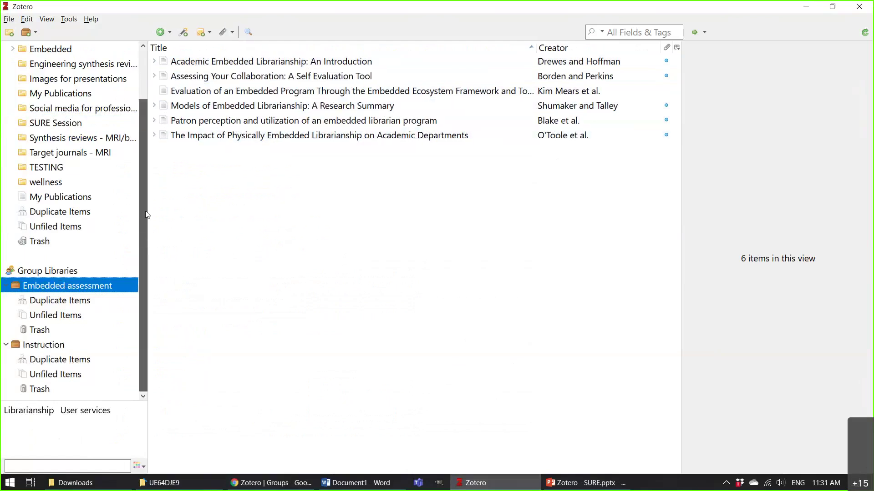
scroll(146, 211, up, 2)
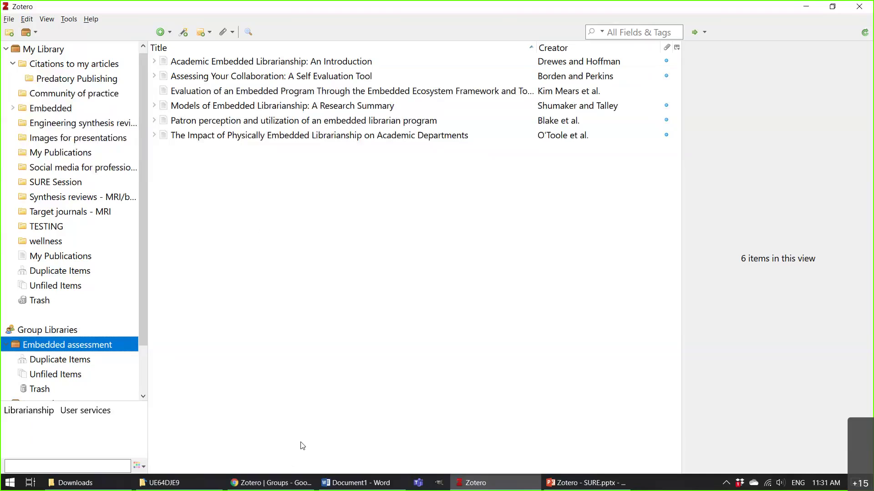
click(266, 485)
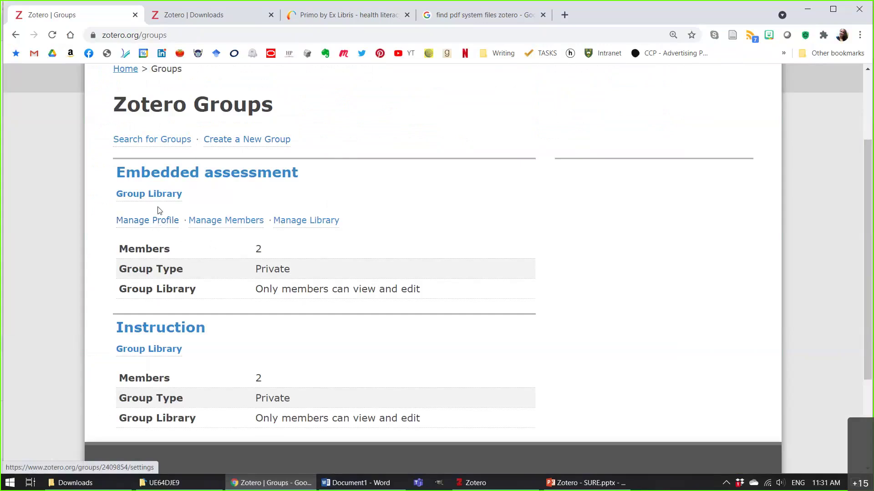
Open the Embedded assessment group online and its Models of Embedded Librarianship item.
click(190, 175)
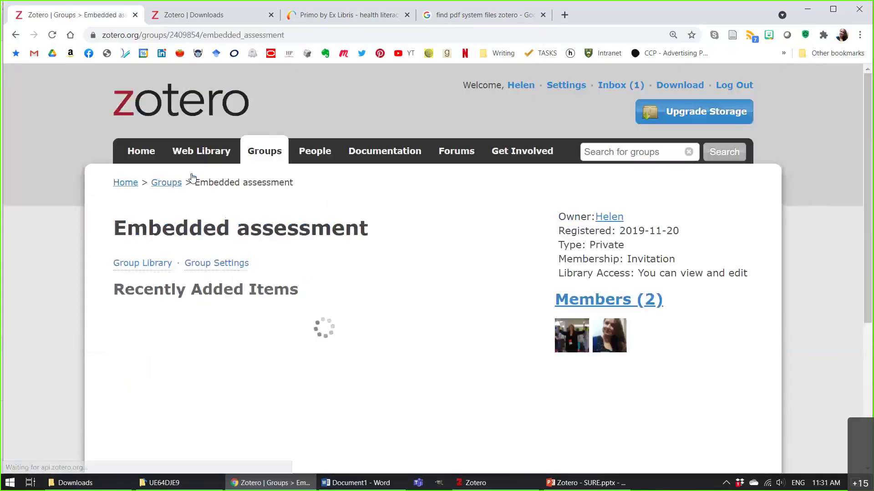
scroll(187, 209, down, 2)
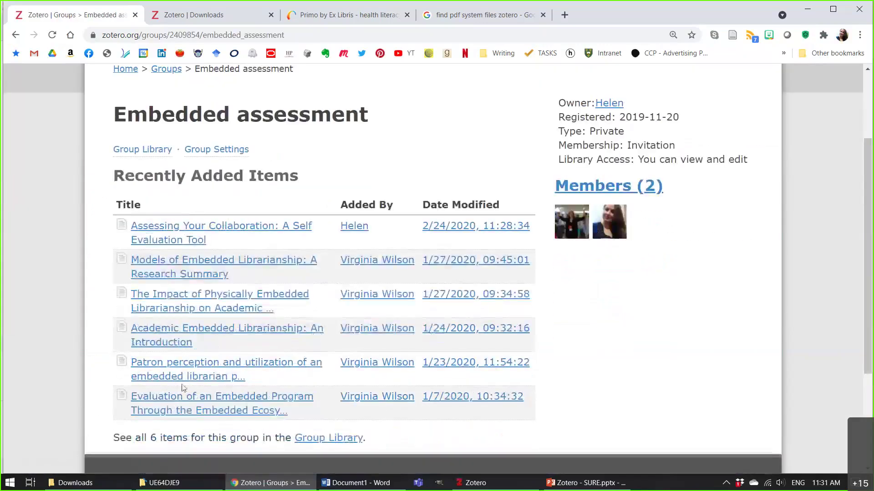
scroll(207, 224, down, 1)
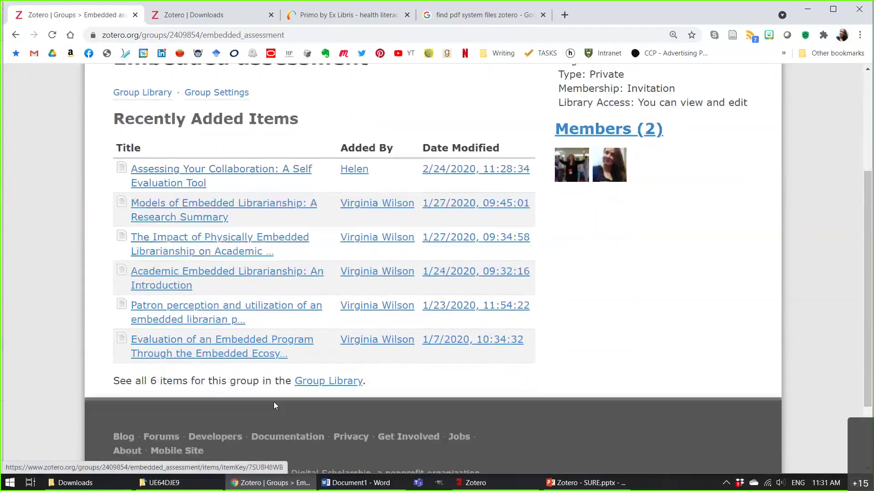
click(203, 213)
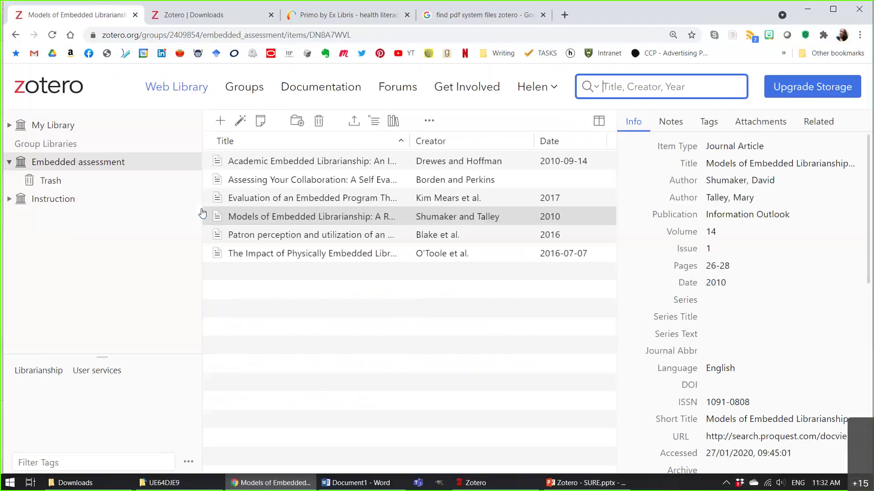
View the Academic Embedded Librarianship PDF, close it, and go back to the Models of Embedded Librarianship record.
click(331, 159)
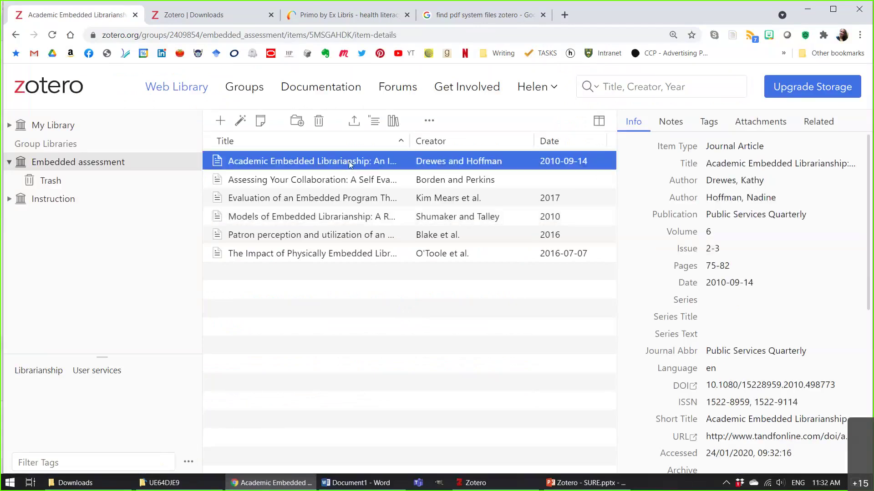
double_click(349, 161)
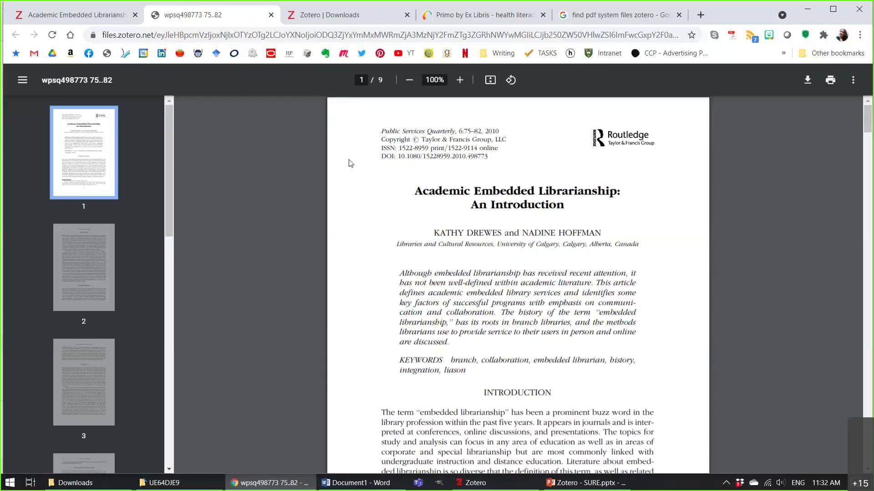
click(272, 14)
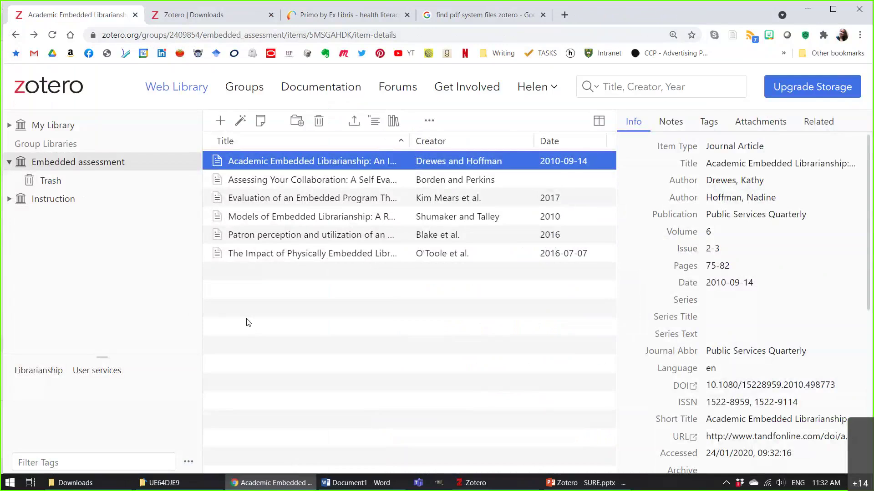
click(15, 34)
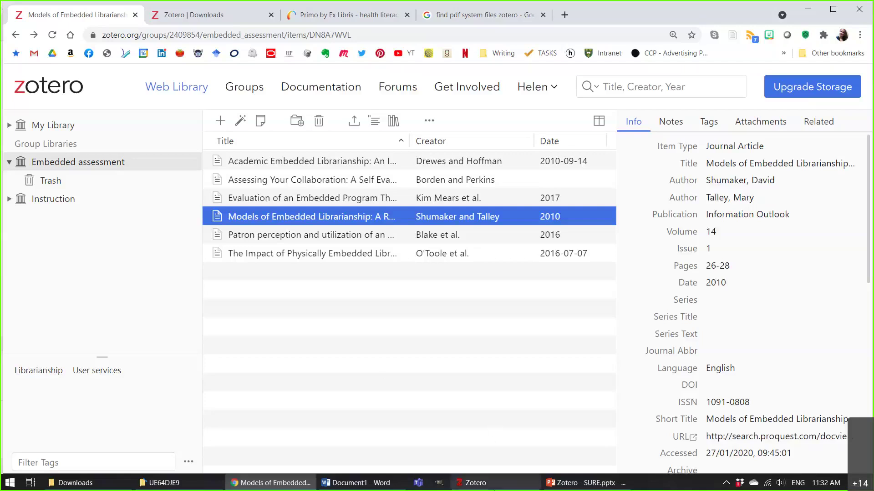
Show the 19 image items of the Images for presentations collection in desktop Zotero.
mouse_move(513, 488)
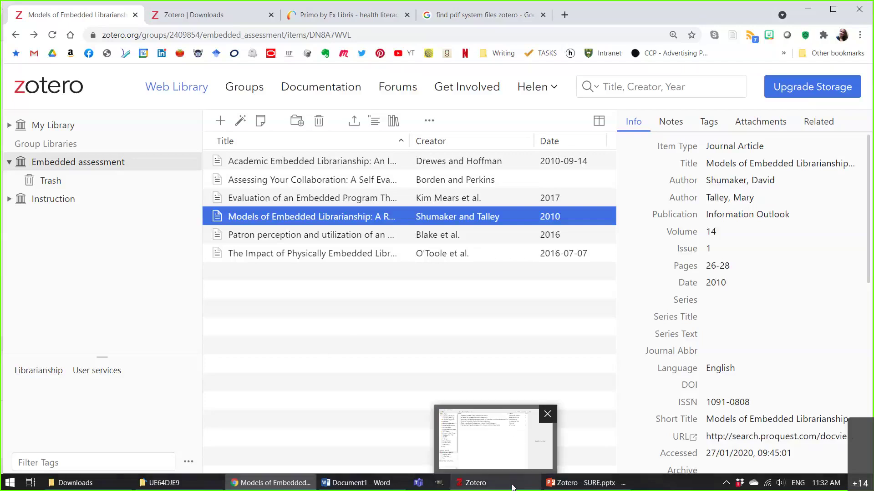
click(506, 486)
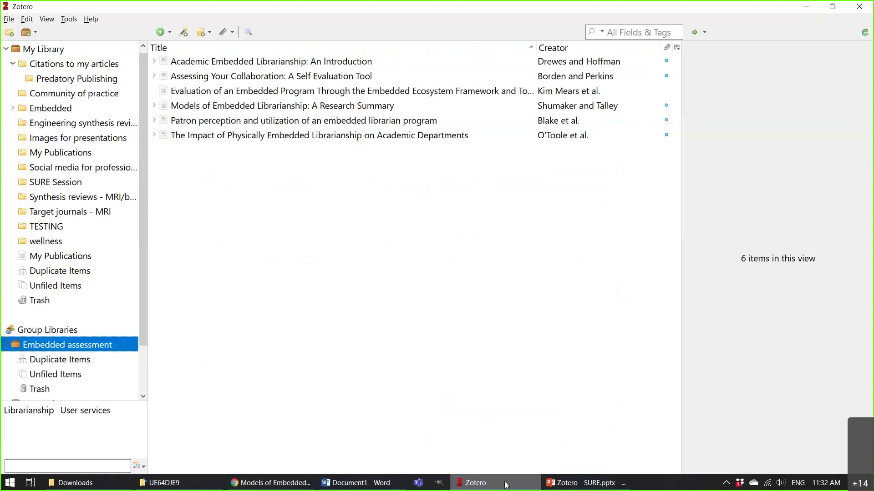
click(90, 144)
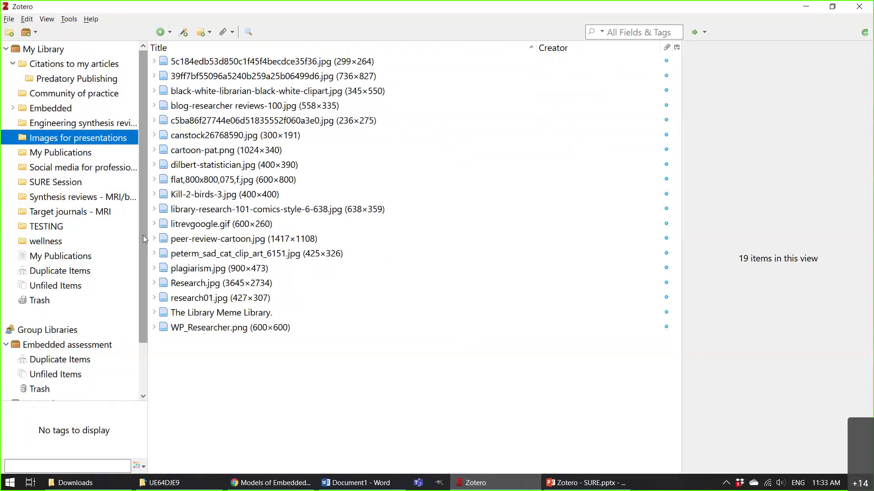
key(alt+Tab)
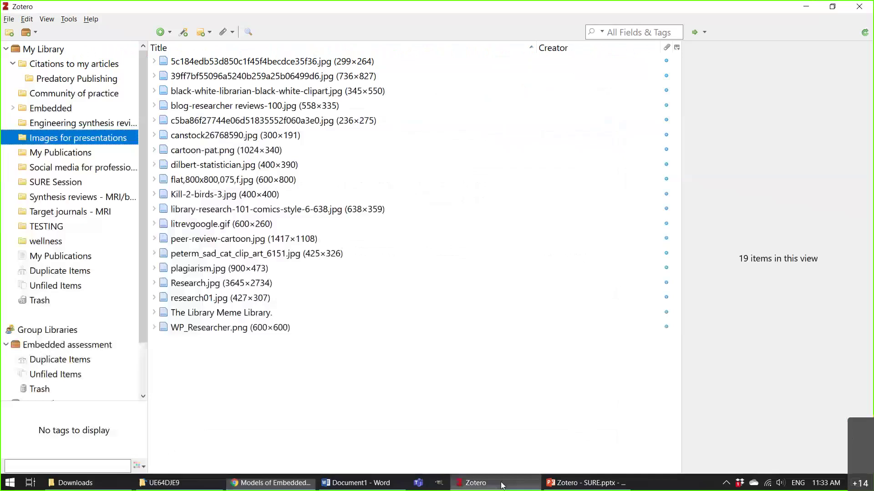
click(499, 486)
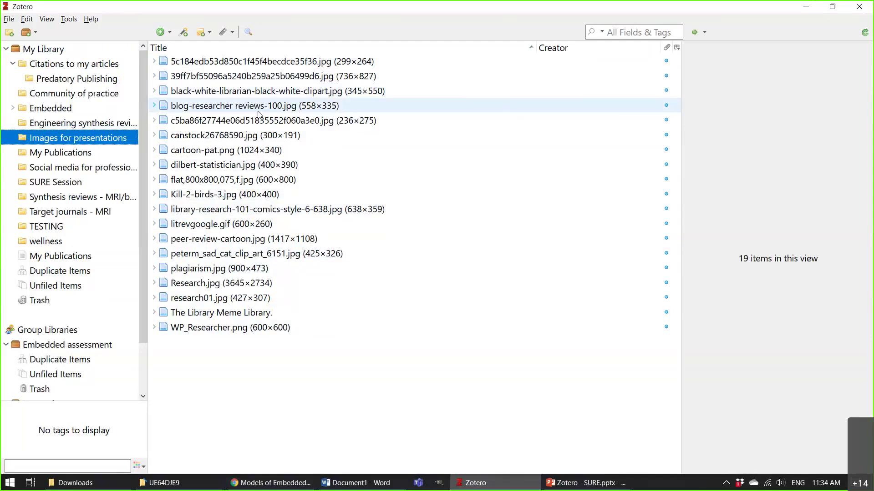
Open the blog-researcher reviews-100.jpg attachment locally, dismissing the default-browser notice, then close it.
click(258, 109)
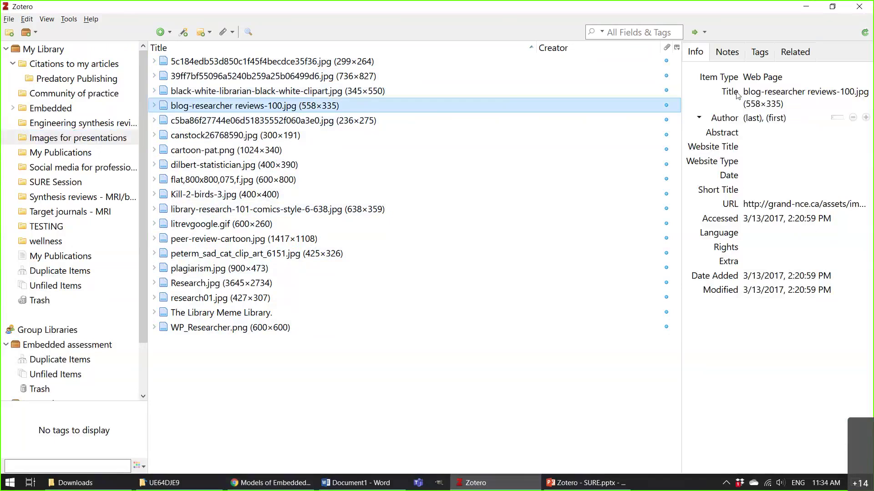
double_click(287, 108)
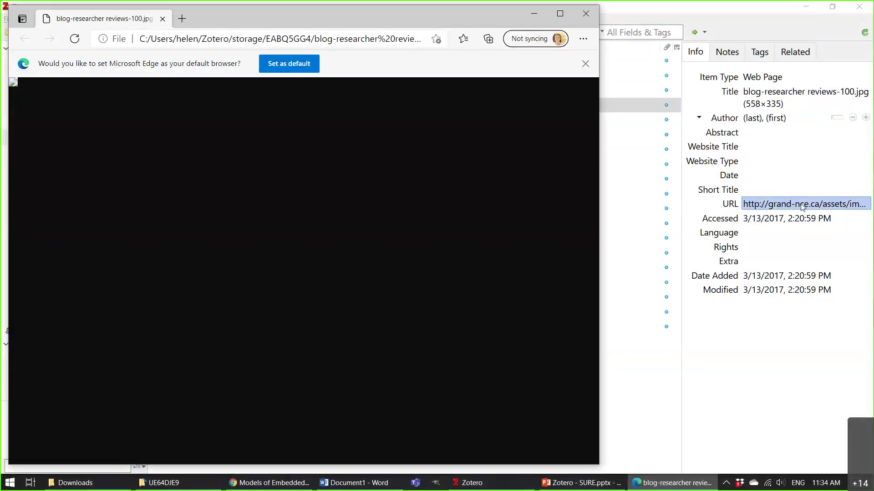
click(586, 63)
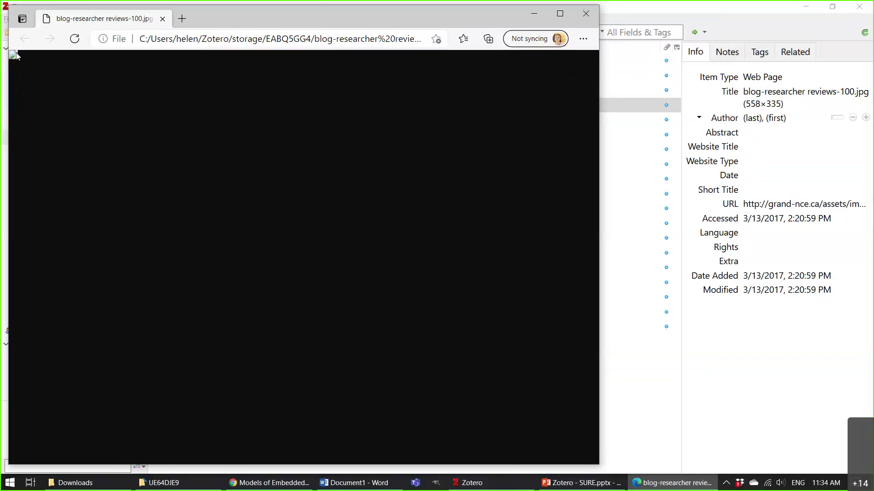
click(585, 14)
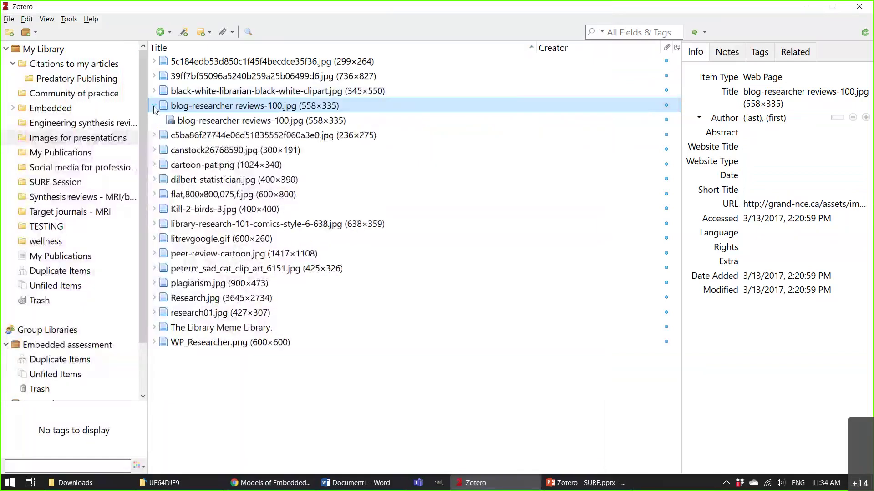
Reopen and close the attachment, then view the image online at its original grand-nce.ca address.
double_click(259, 121)
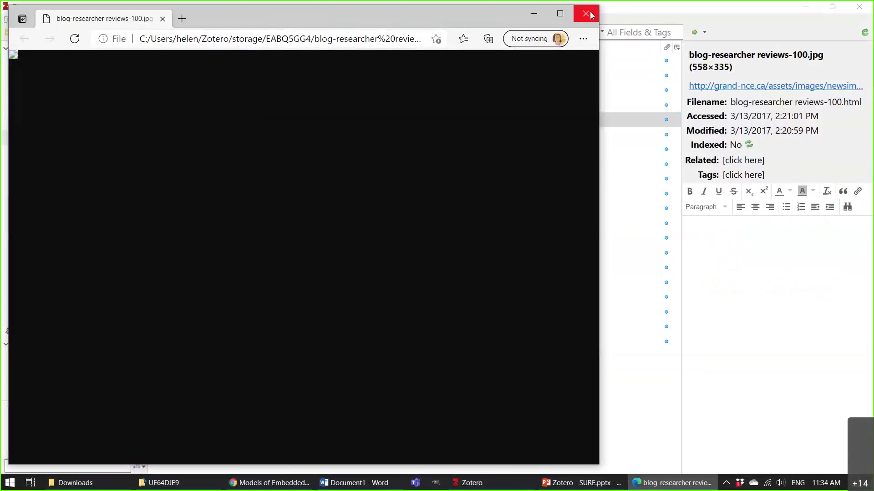
click(586, 14)
right_click(245, 126)
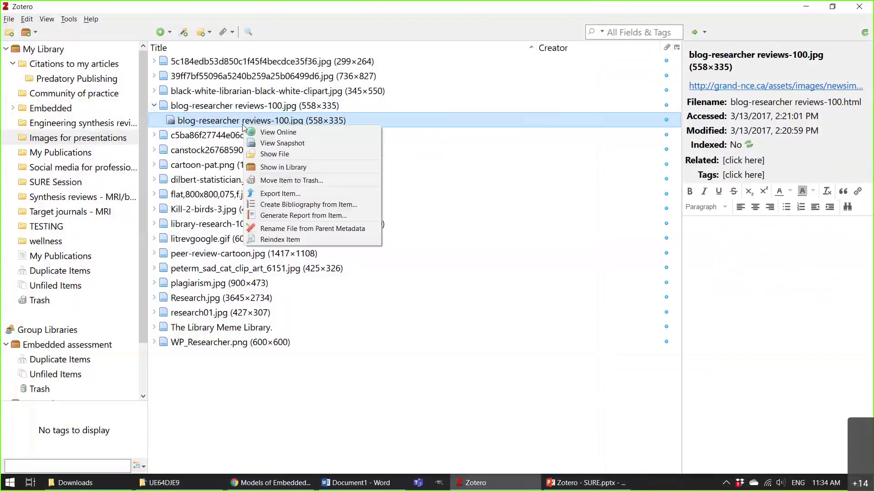
click(291, 133)
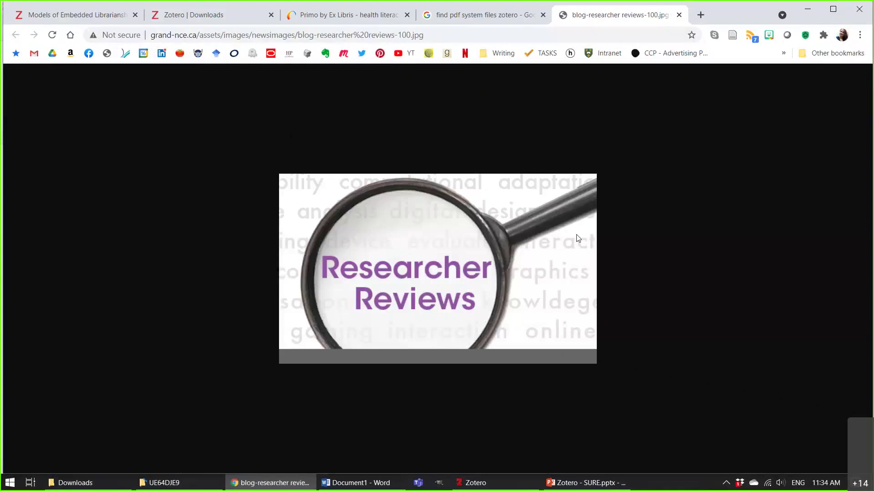
Close the image tab in Chrome and switch back to desktop Zotero.
key(ctrl+w)
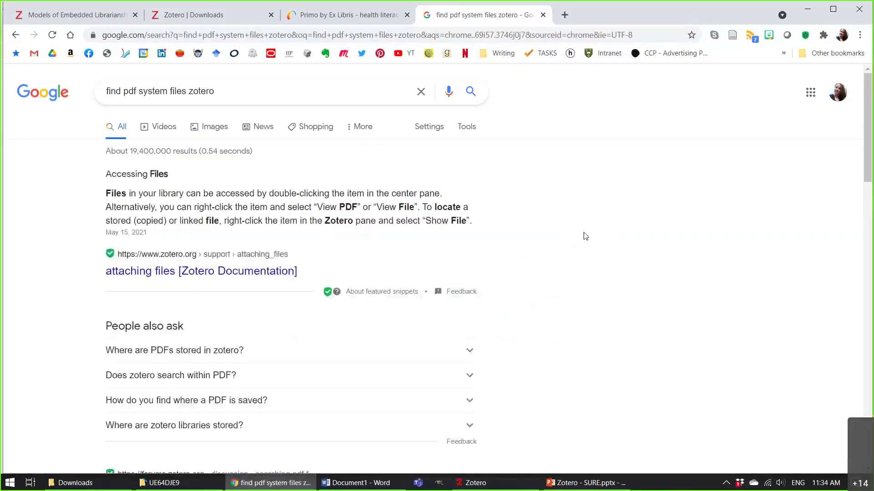
key(alt+Tab)
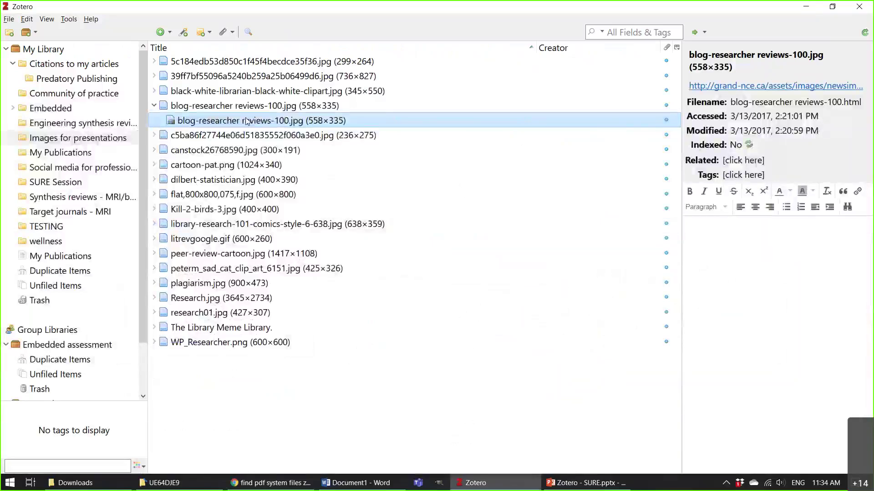
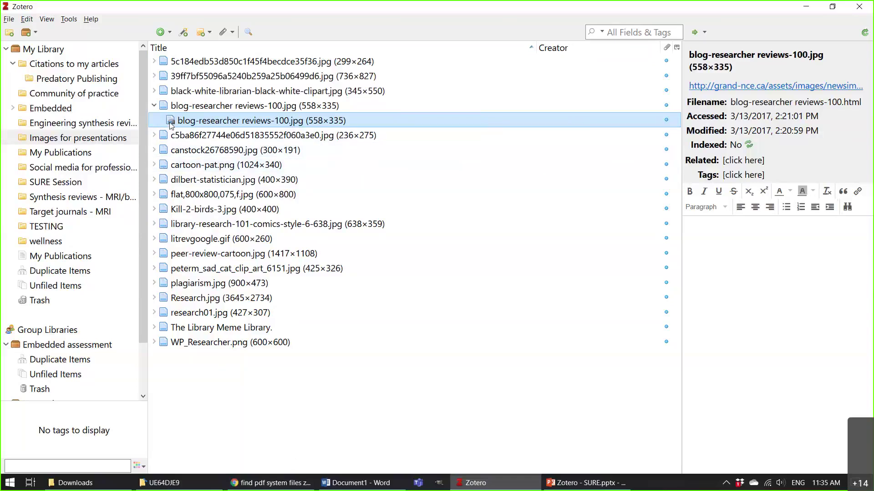
Collapse the blog-researcher image item in Images for presentations and switch to Chrome.
click(155, 106)
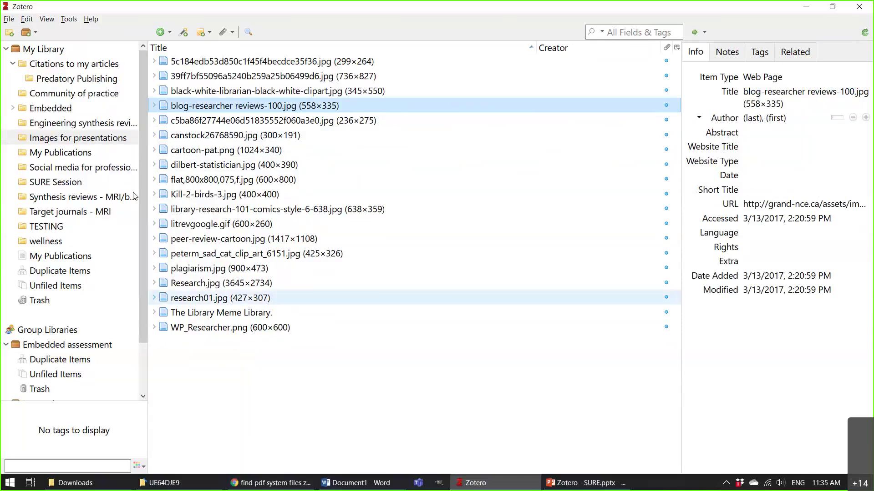
click(137, 138)
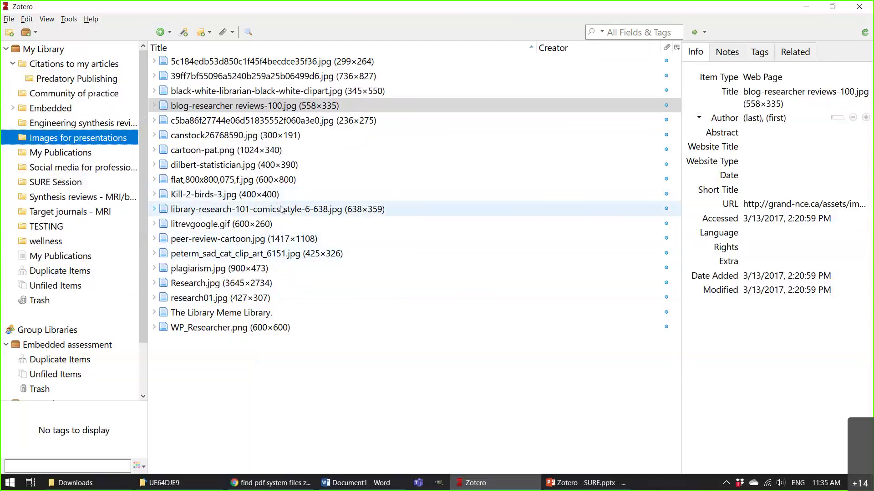
click(270, 483)
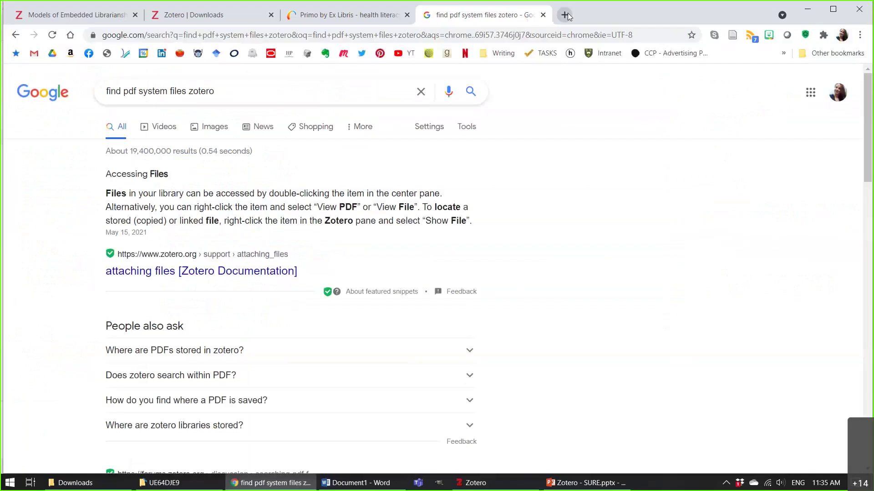
Go to scholar.google.ca in a new tab and rerun the 'social media professional development' search.
click(564, 15)
text(schola)
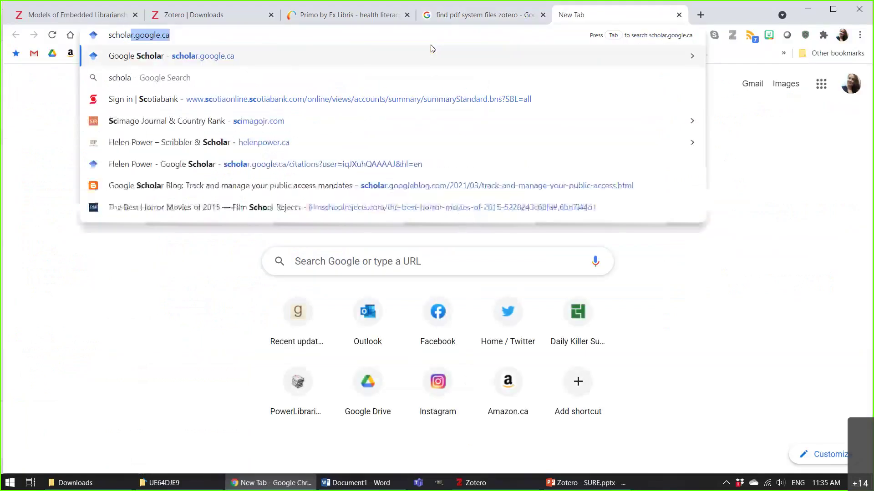
key(Return)
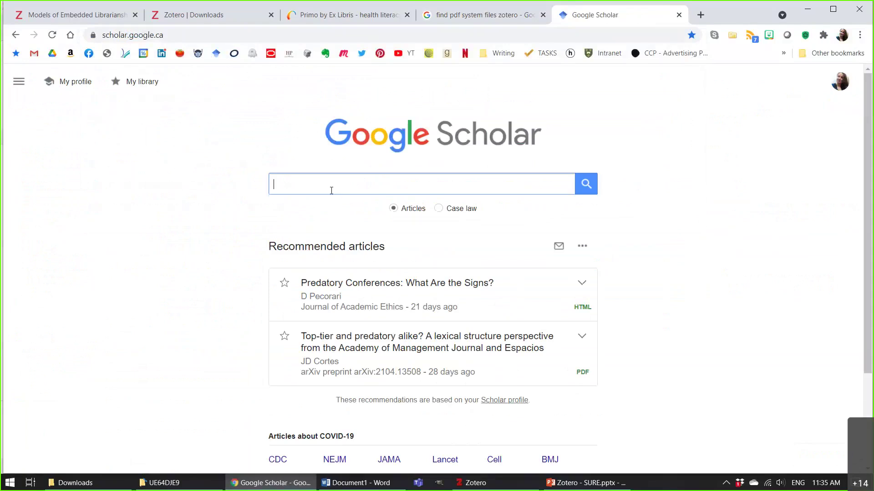
click(332, 190)
click(341, 204)
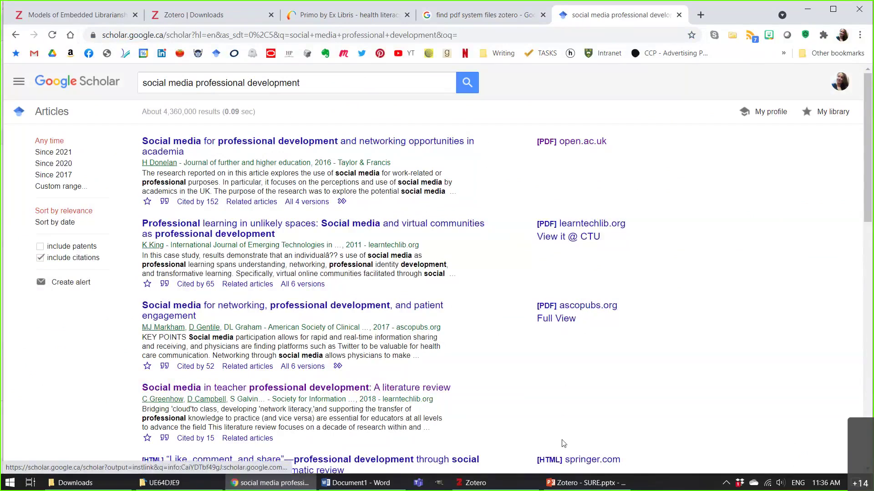
Save five Scholar results, including the radiography, Nigeria librarians and teacher PD review articles, into TESTING.
click(733, 36)
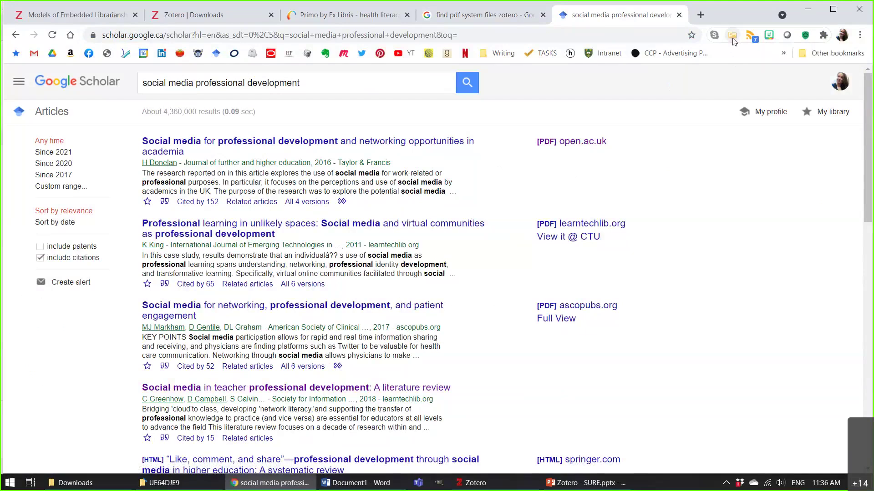
click(277, 184)
click(277, 195)
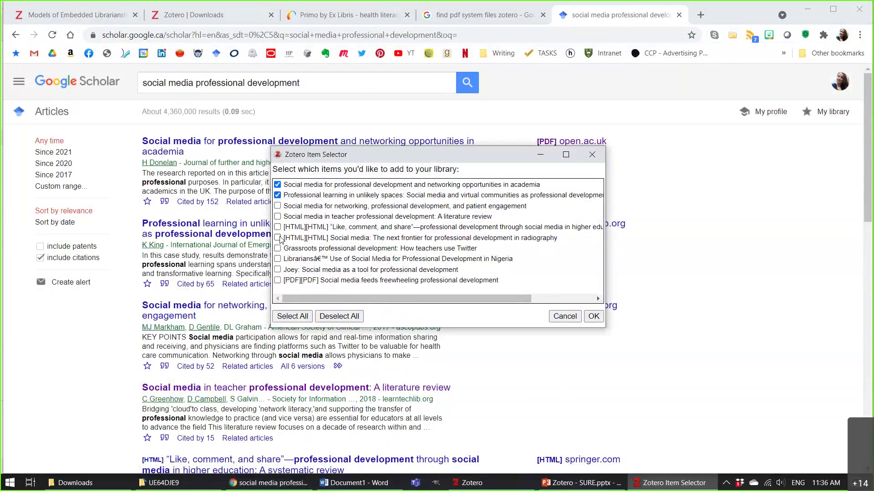
click(277, 237)
click(277, 259)
click(277, 217)
click(601, 316)
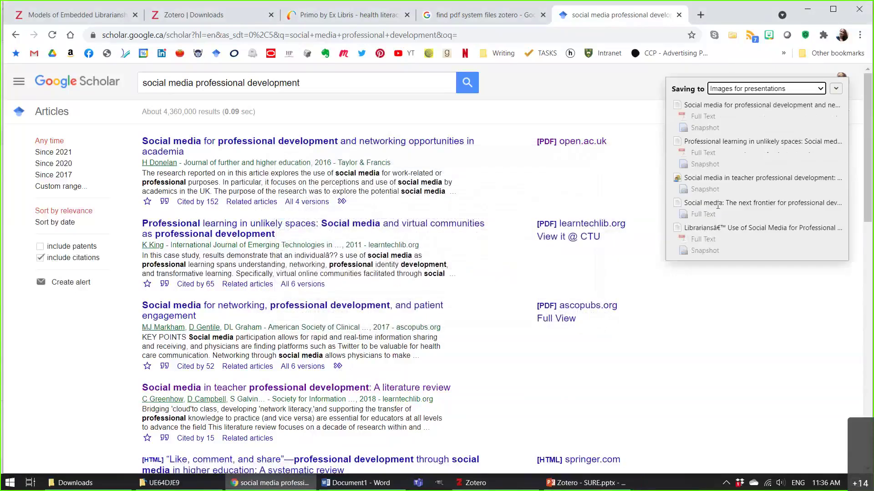
click(755, 91)
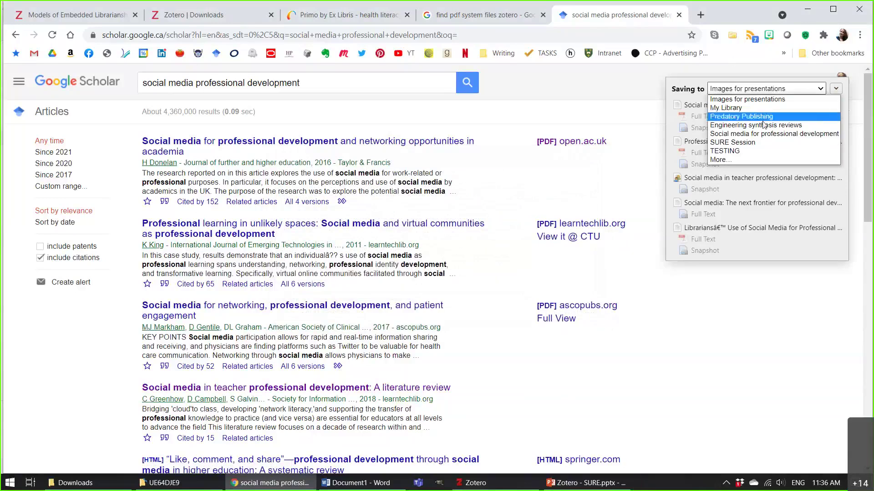
click(764, 152)
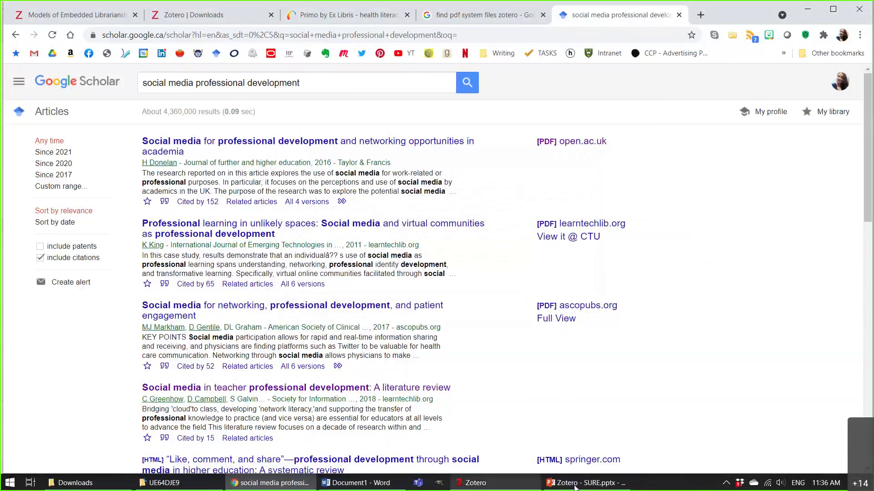
click(487, 484)
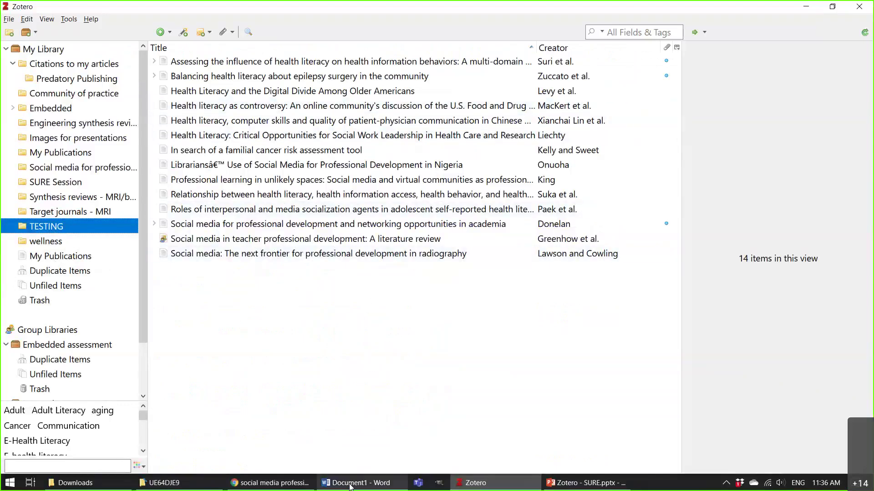
Leave Zotero's 14-item TESTING collection and return to the Google Scholar results in Chrome.
mouse_move(290, 486)
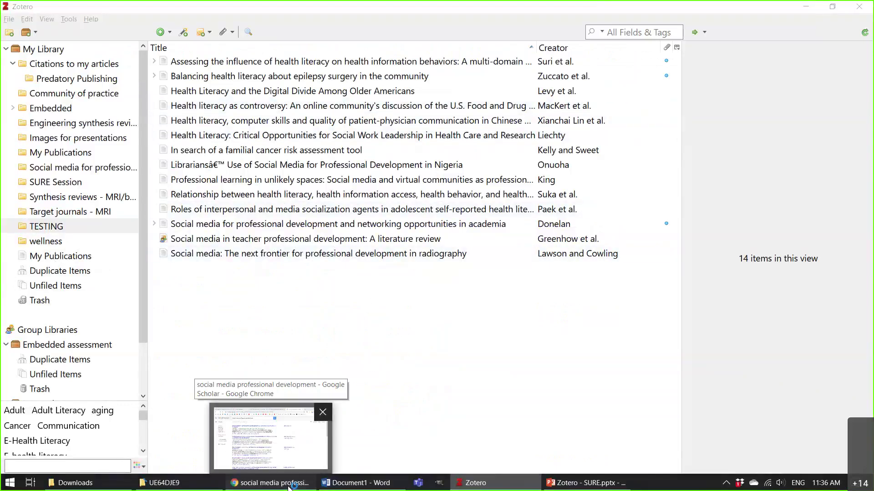
click(289, 485)
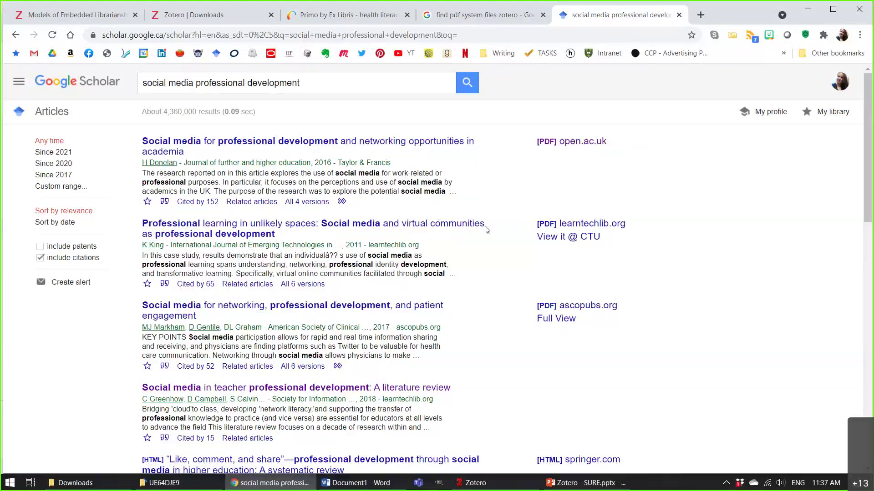
Save the LearnTechLib 'Professional Learning in Unlikely Spaces' article with the Zotero Connector and view it in Zotero.
click(466, 229)
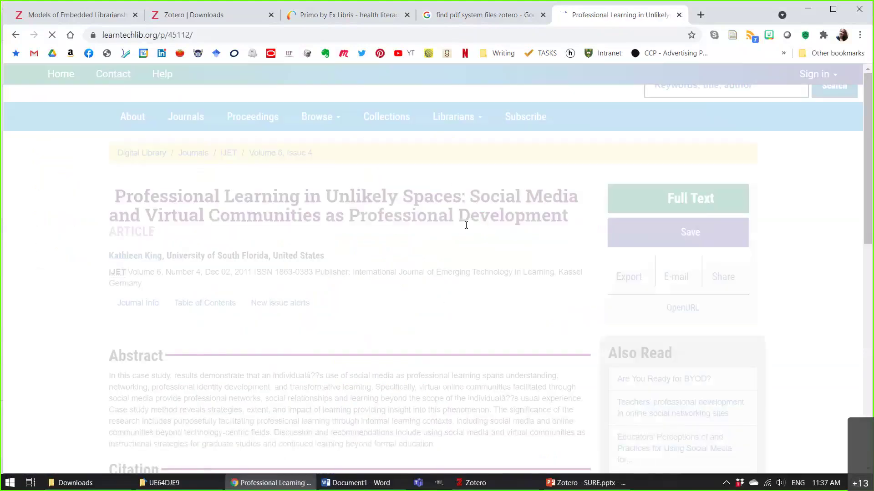
scroll(466, 226, down, 3)
triple_click(469, 317)
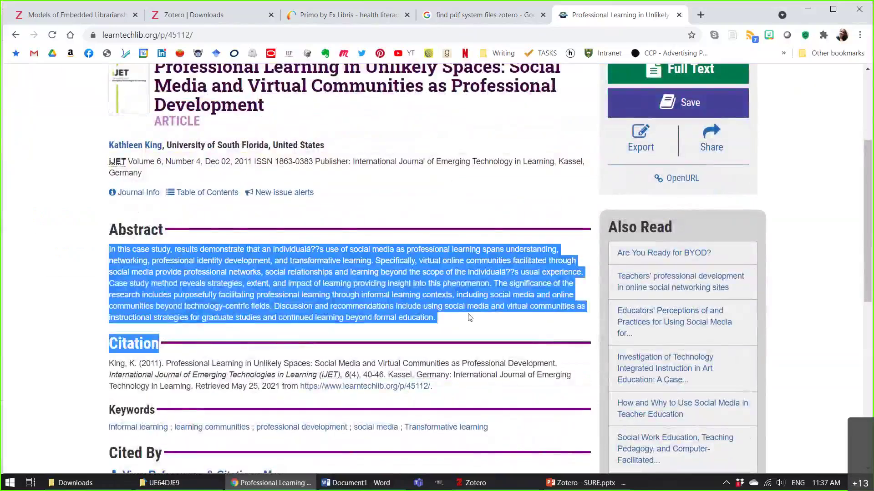
click(469, 318)
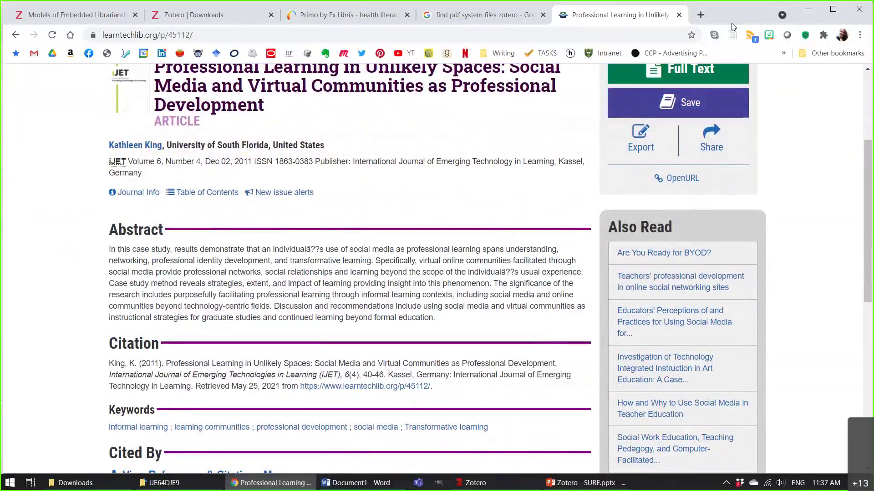
click(732, 35)
click(486, 488)
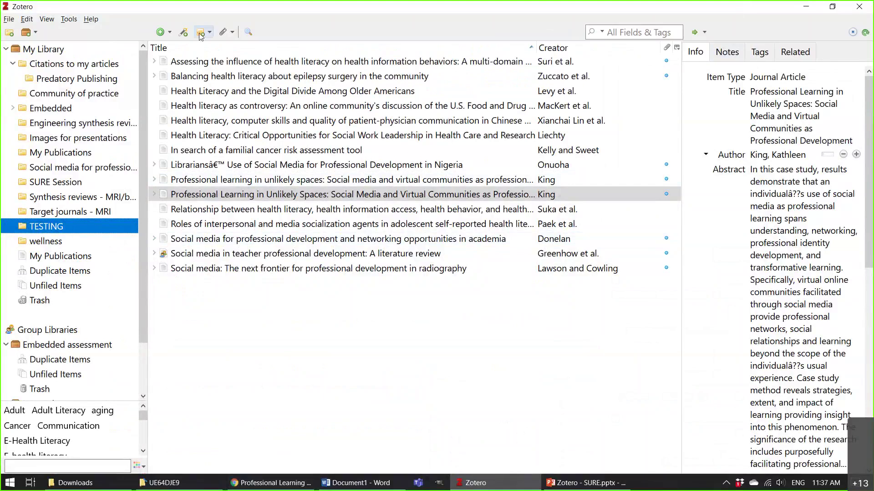
Try the Add Item by Identifier and New Note menus, then bring up the New Item type list.
click(183, 32)
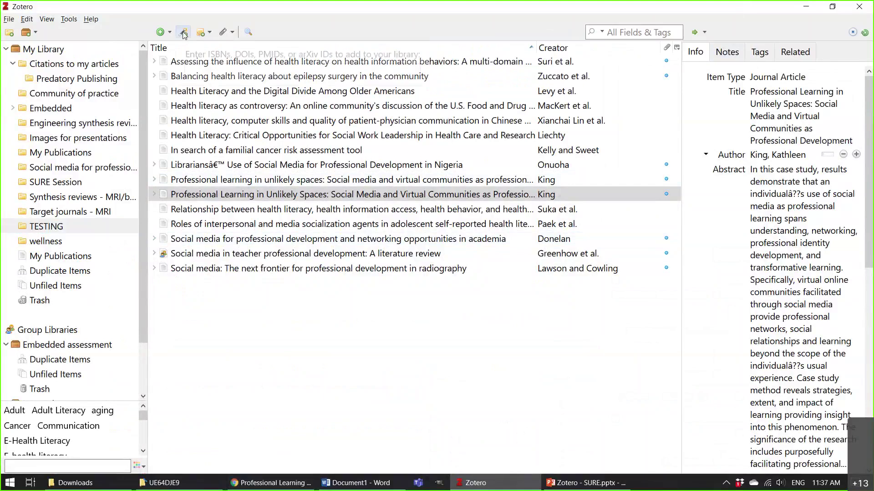
click(804, 6)
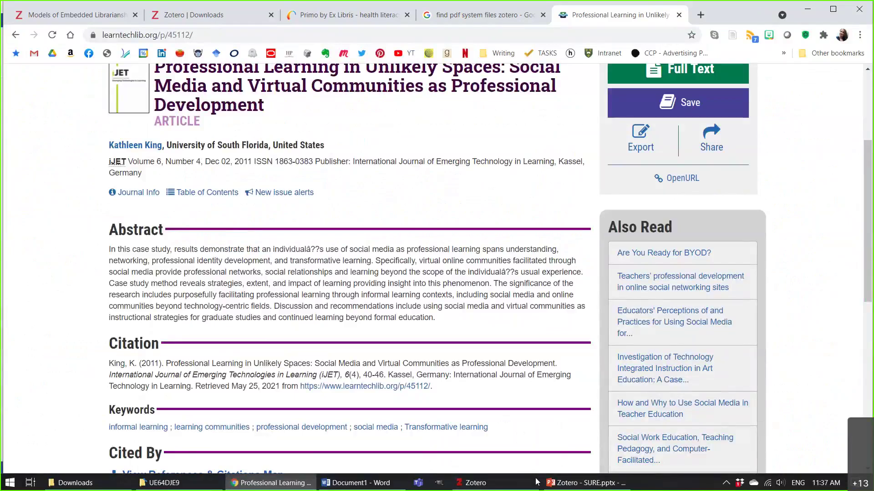
click(536, 482)
click(184, 32)
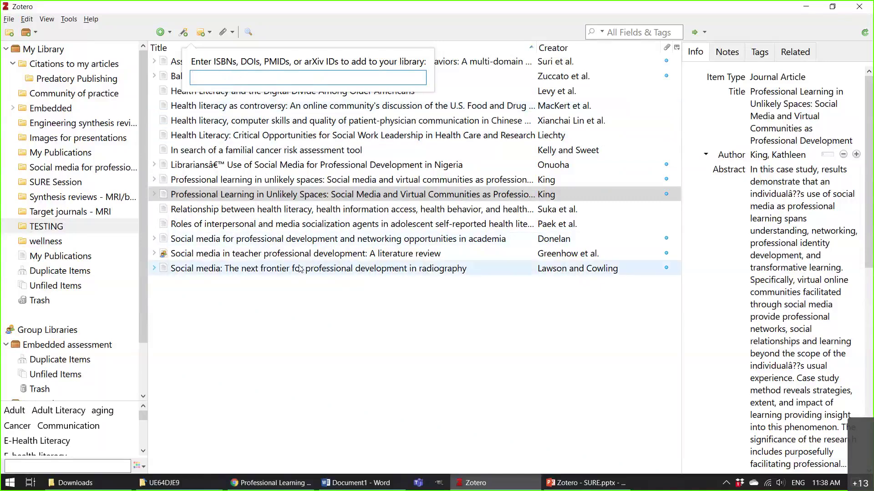
click(207, 34)
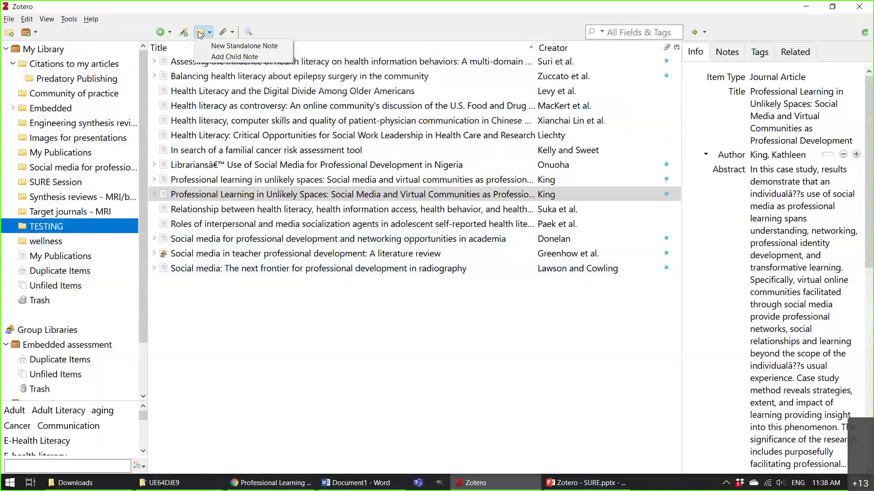
click(200, 34)
click(186, 32)
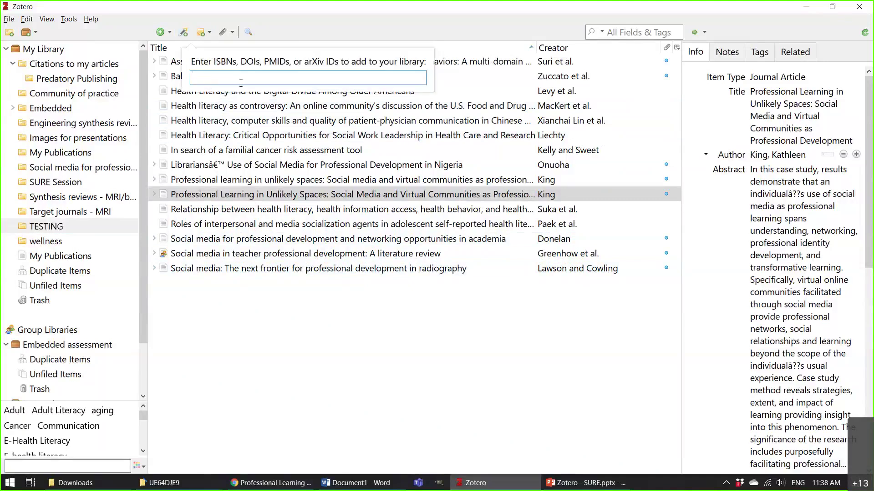
click(160, 32)
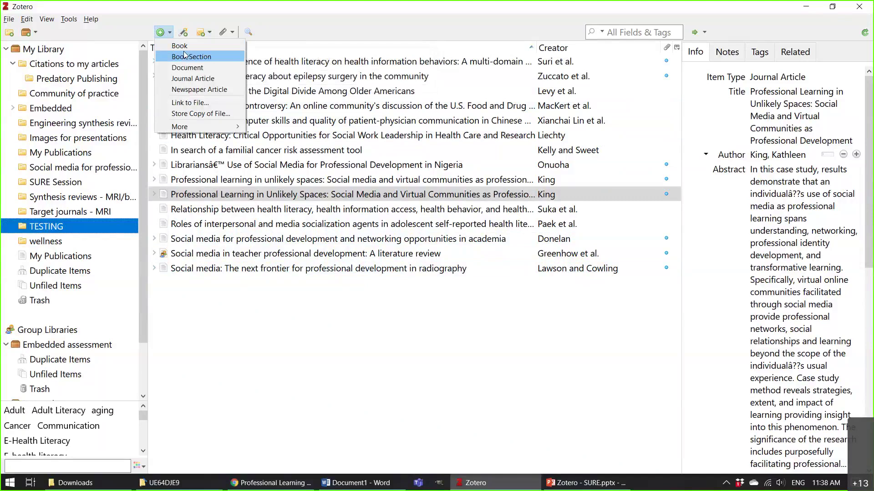
Create a blank journal article item, trash it, and select the Greenhow teacher professional development paper.
click(199, 79)
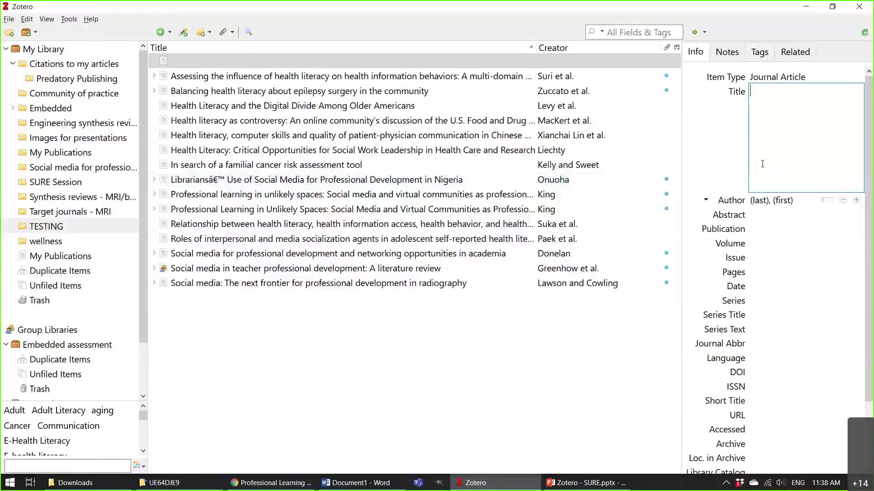
click(359, 62)
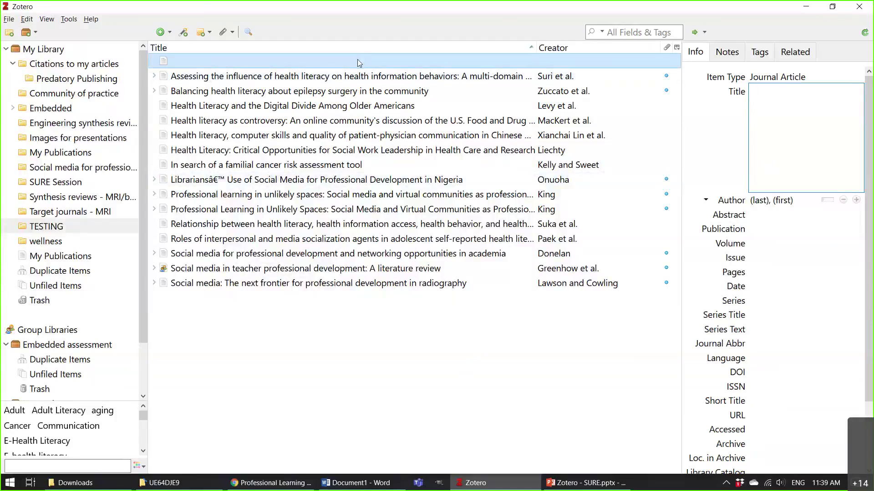
right_click(354, 62)
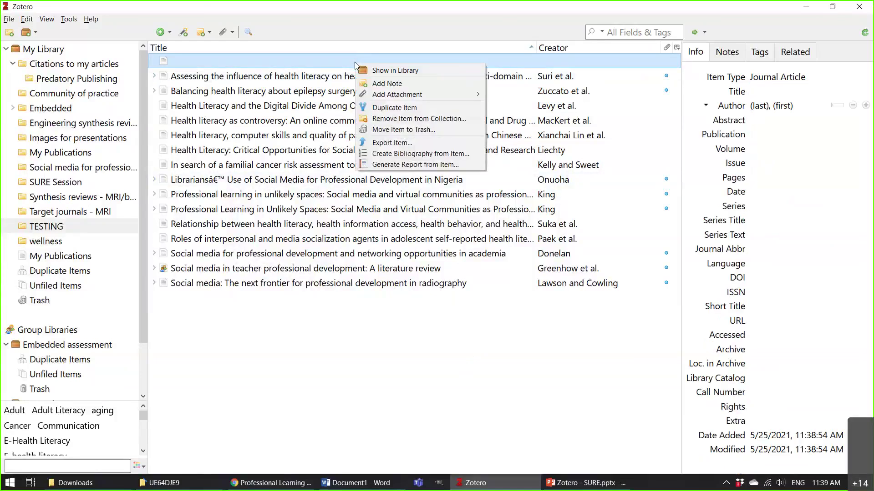
key(Escape)
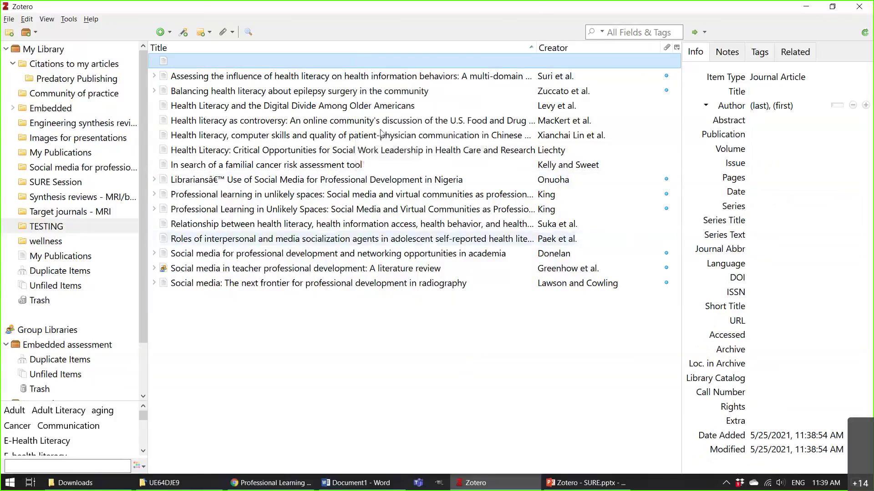
right_click(363, 63)
click(432, 129)
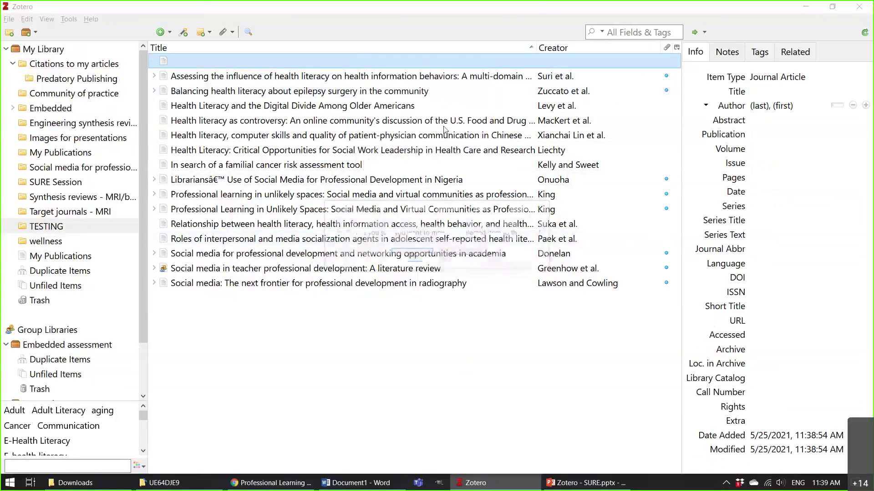
click(415, 257)
click(415, 256)
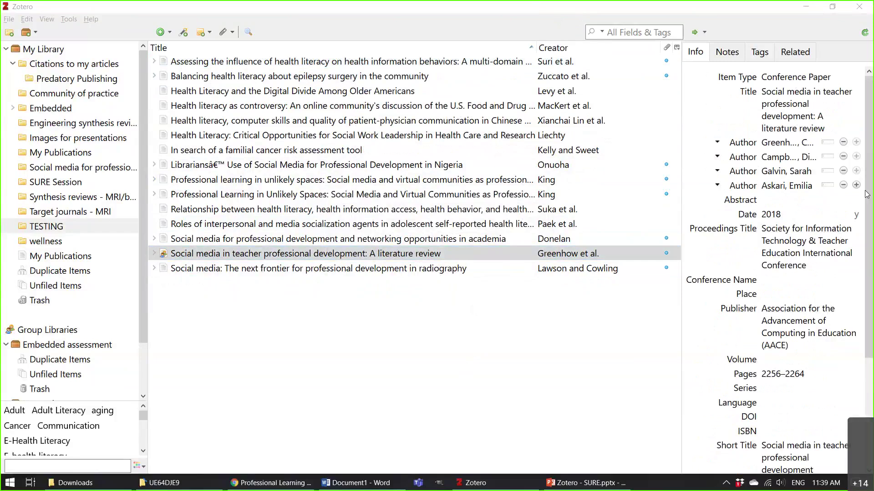
Open Zotero's Add Item(s) by Identifier magic-wand box for ISBN, DOI, PMID or arXiv IDs.
click(501, 345)
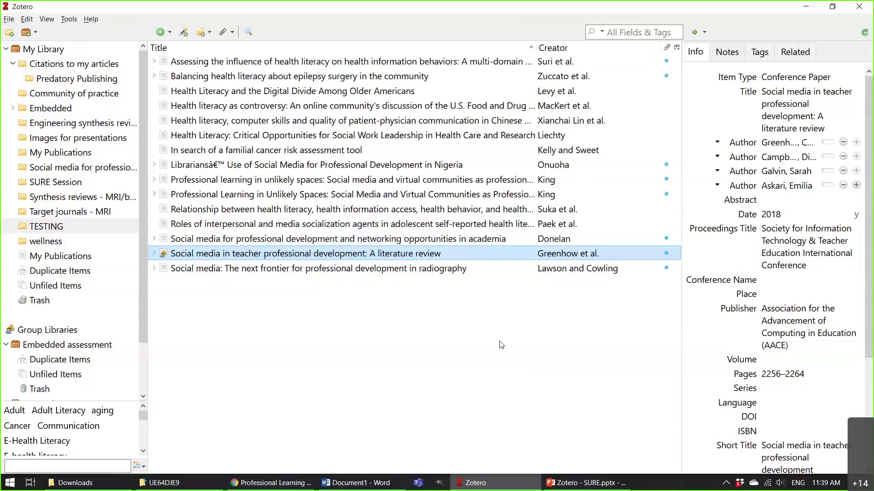
click(183, 32)
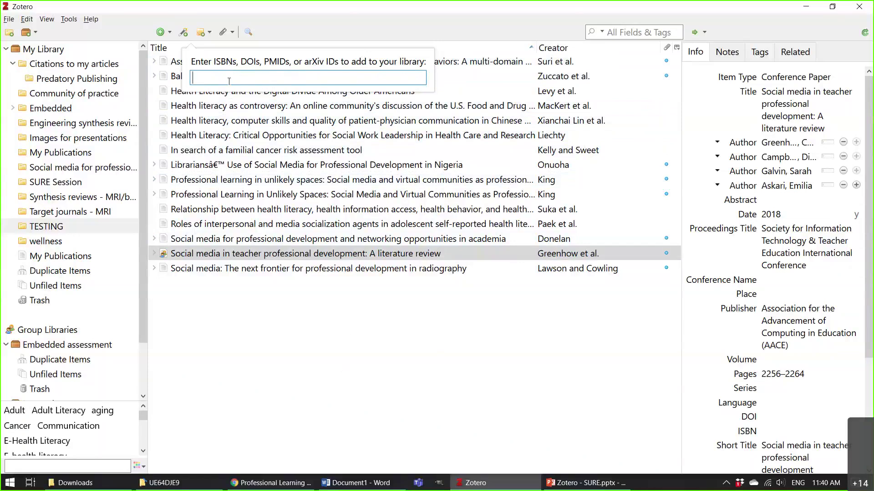
Dismiss the identifier box without adding anything, then switch over to Chrome.
key(Escape)
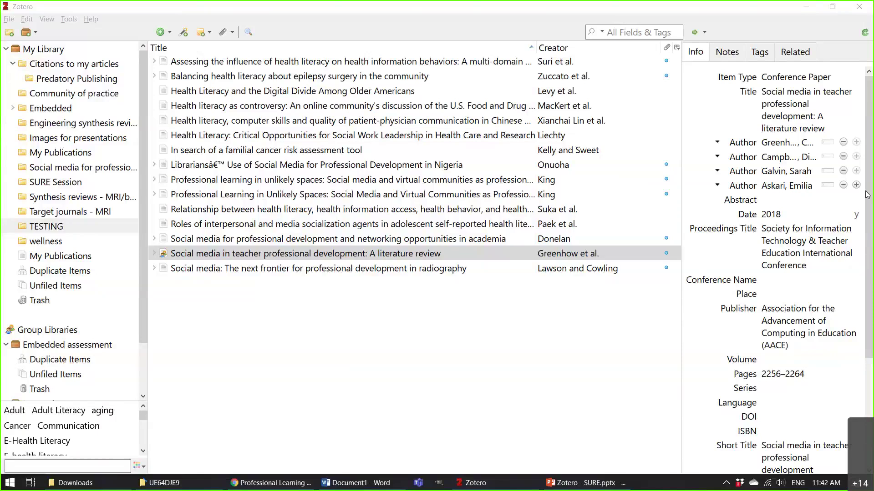
click(391, 325)
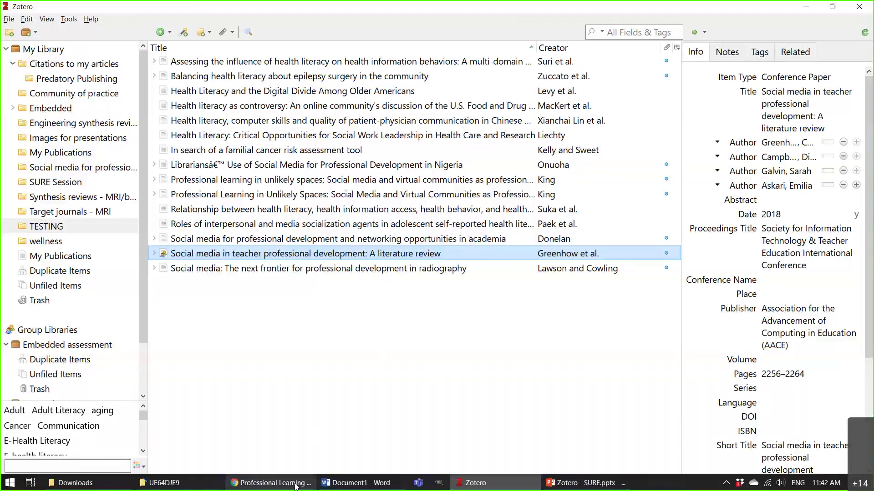
click(273, 483)
Close the Professional Learning tab and go to the University Library home page.
key(ctrl+w)
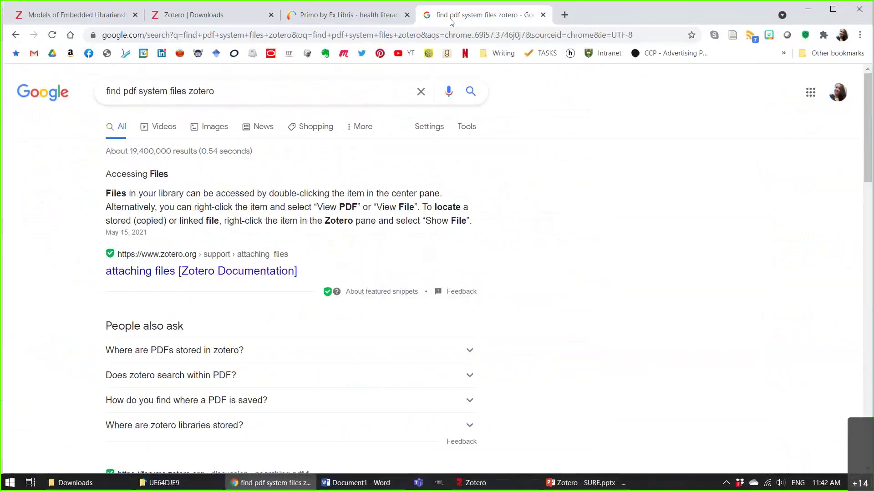
click(309, 19)
click(89, 91)
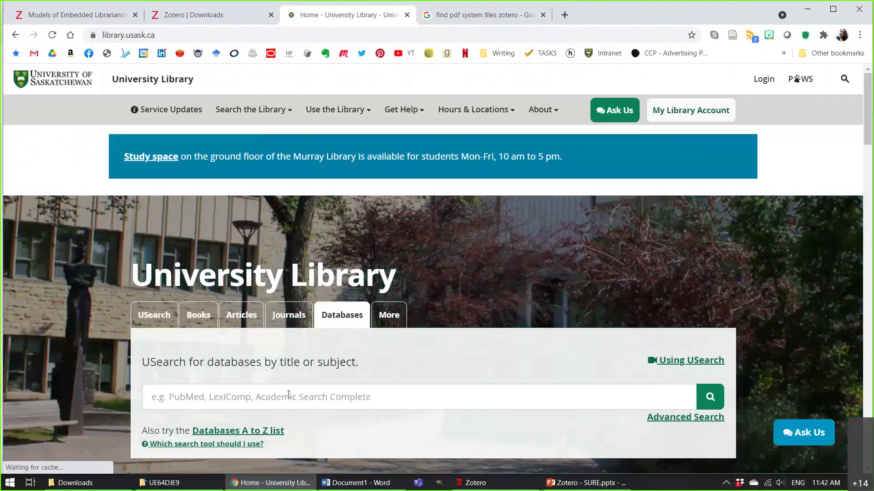
Search the library for 'scopus', open Scopus (Online) through online access, and close the Google tab.
click(289, 395)
text(scopus)
key(Return)
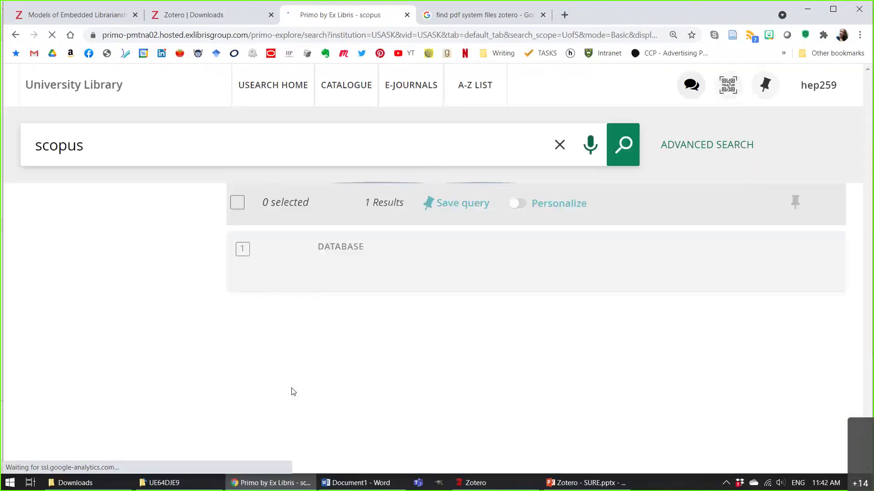
click(381, 265)
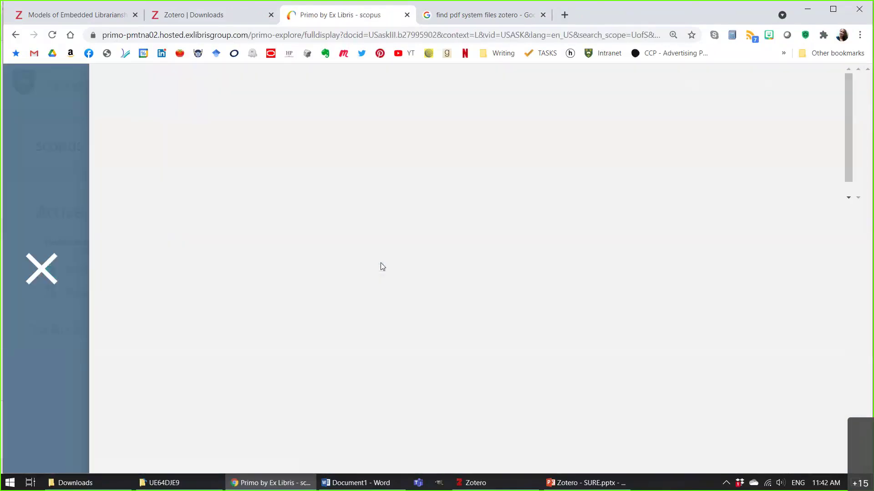
click(259, 145)
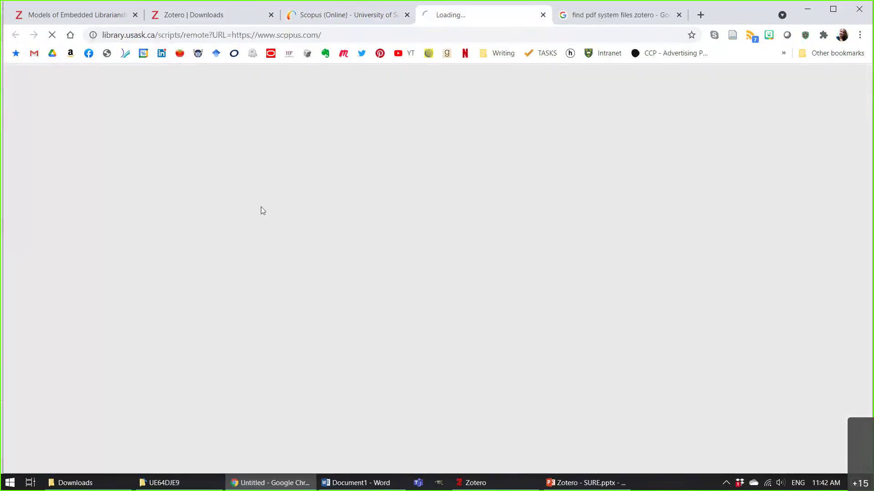
click(678, 15)
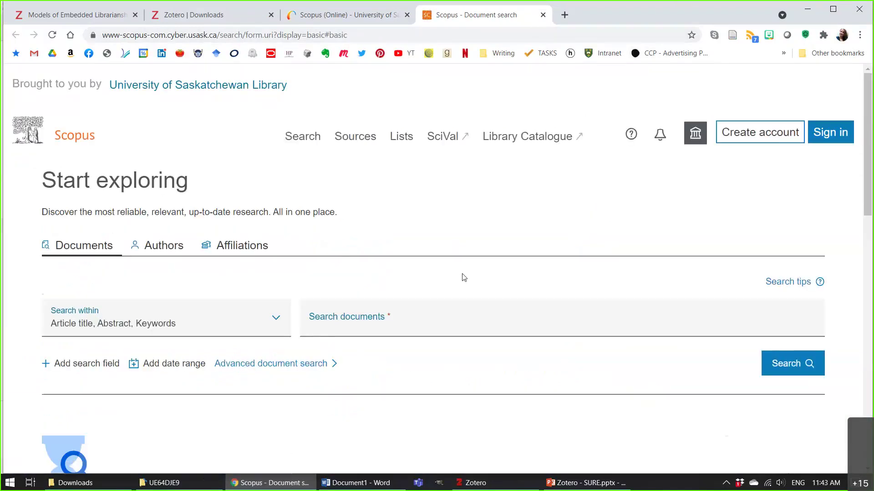
Run a Scopus document search for 'Health literacy AND internet'.
click(399, 327)
scroll(397, 326, down, 1)
text(Health literacy )
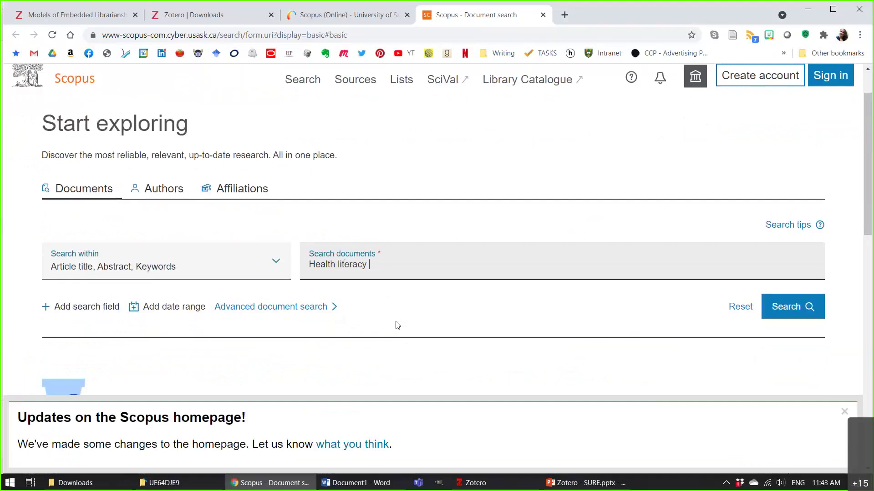
text(AND internet)
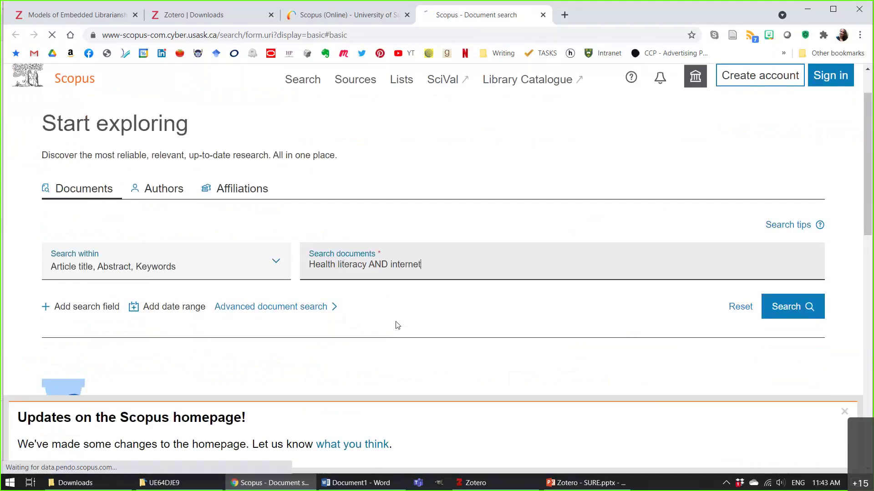
key(Return)
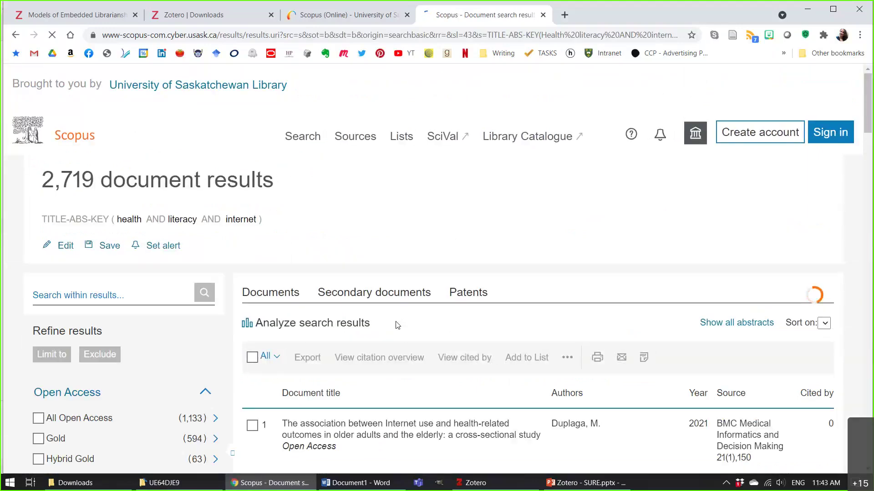
Open the record of the top result, the Internet use in older adults article.
scroll(395, 324, down, 3)
scroll(400, 273, down, 3)
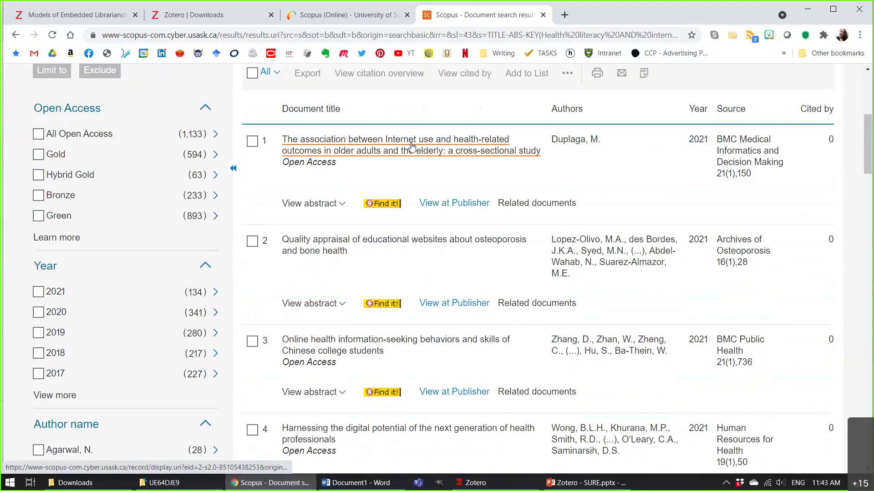
click(410, 146)
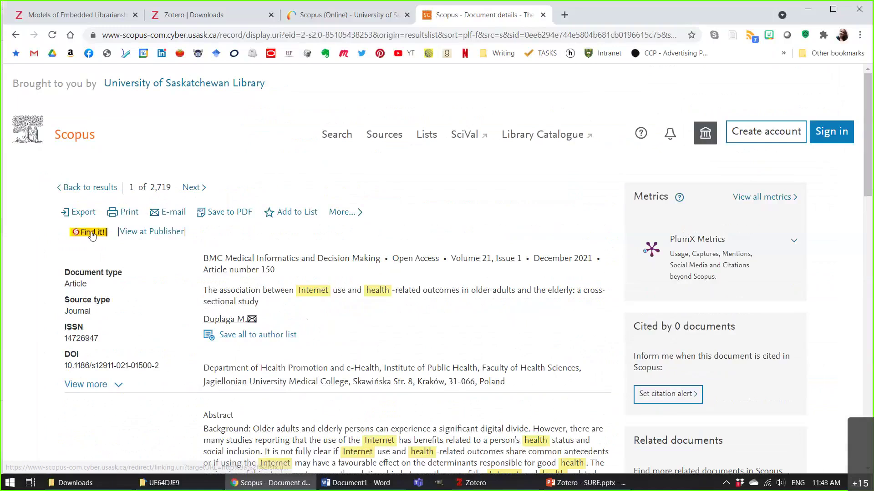
Open the article's free Springer full text and save it into Zotero's TESTING collection.
click(91, 233)
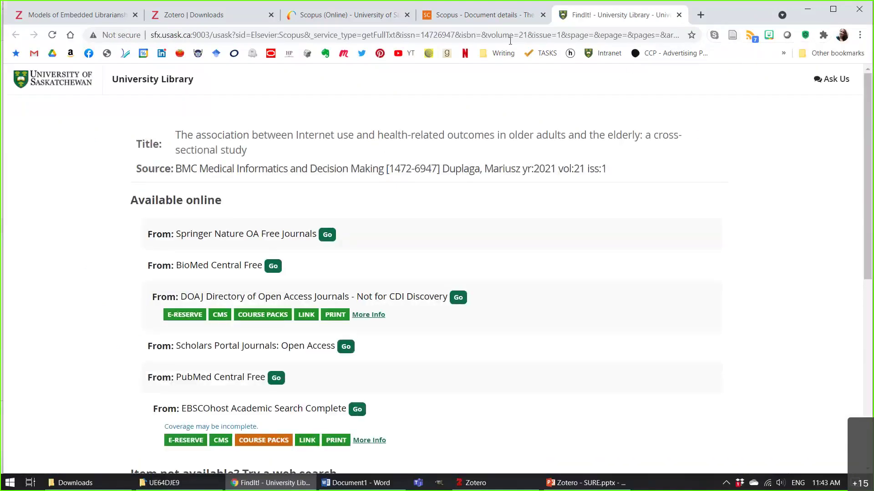
click(328, 235)
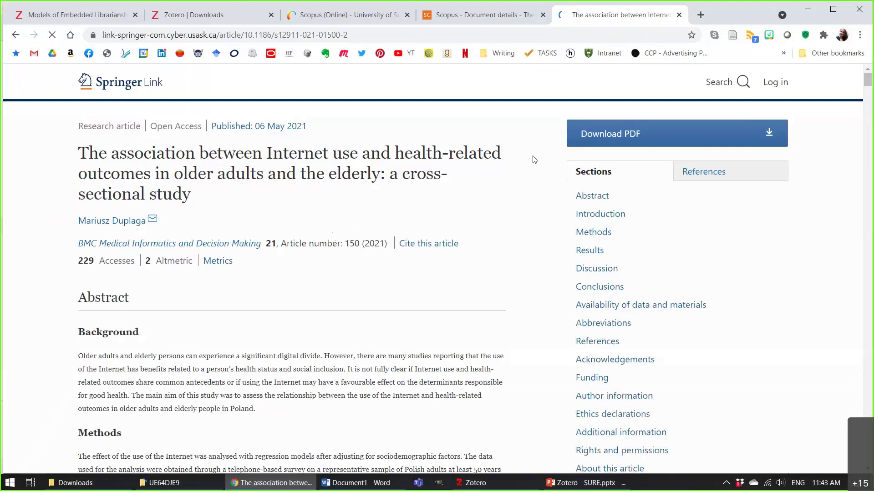
click(733, 37)
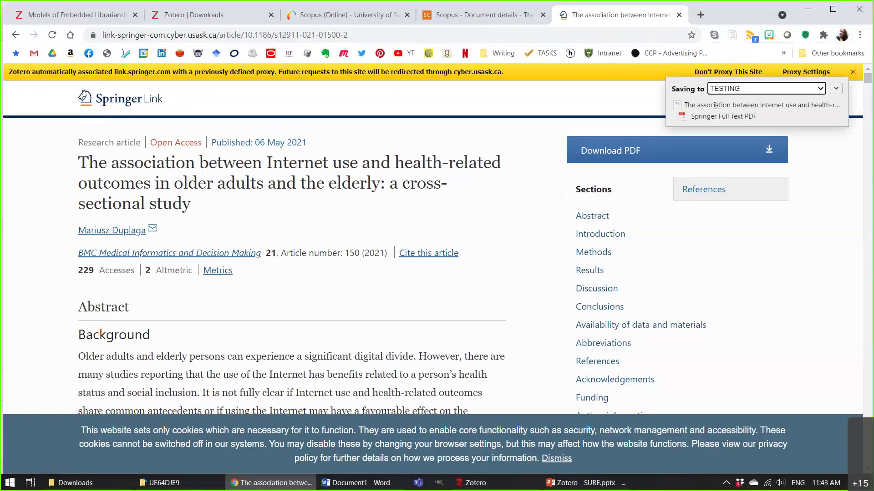
Close the Springer and Scopus (Online) tabs and return to the 2,719-result list.
click(679, 14)
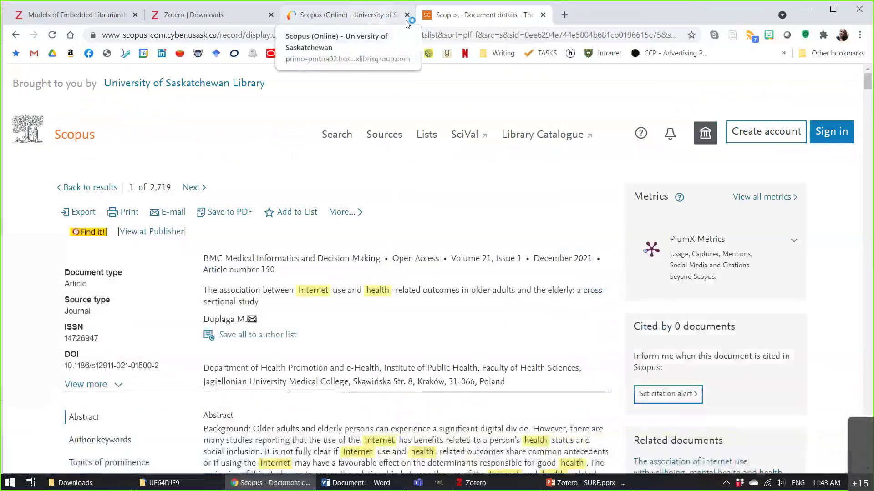
click(403, 19)
click(407, 15)
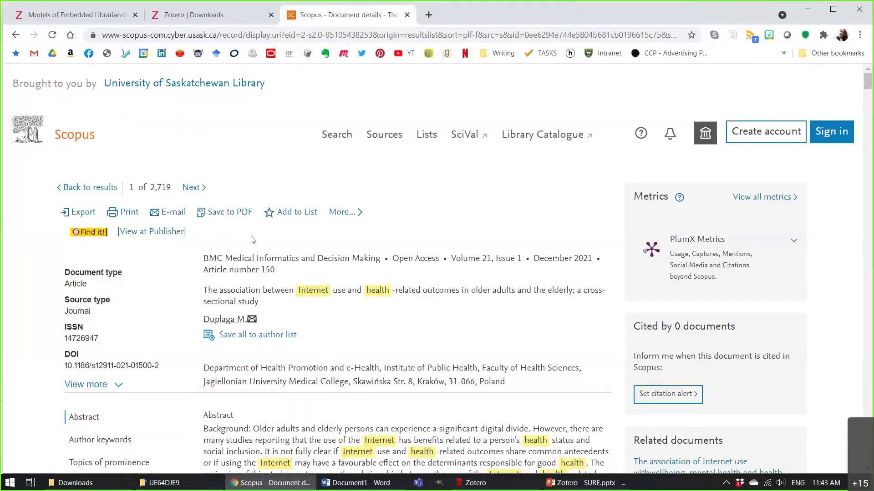
click(86, 187)
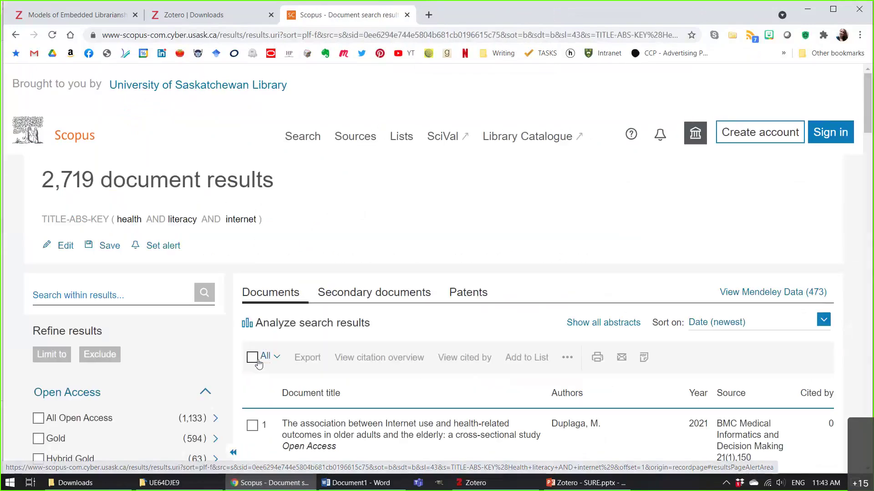
Tick search results 1, 2, 4 and 5 in the Scopus results list.
scroll(255, 319, down, 2)
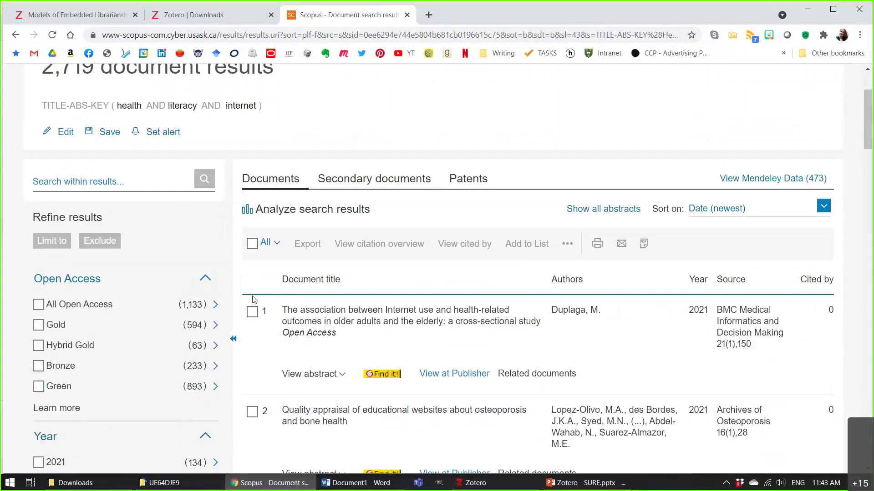
scroll(253, 300, down, 3)
click(252, 199)
click(252, 296)
scroll(258, 299, down, 2)
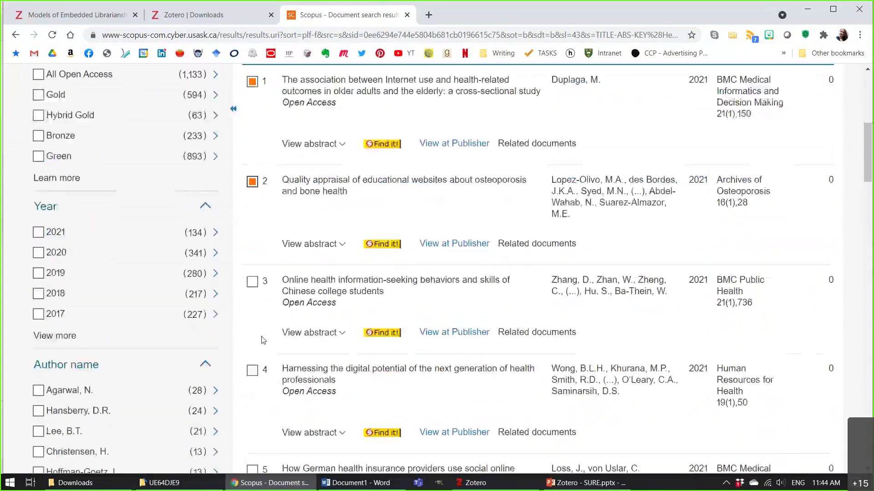
scroll(263, 337, down, 1)
click(252, 316)
click(252, 416)
scroll(255, 412, down, 3)
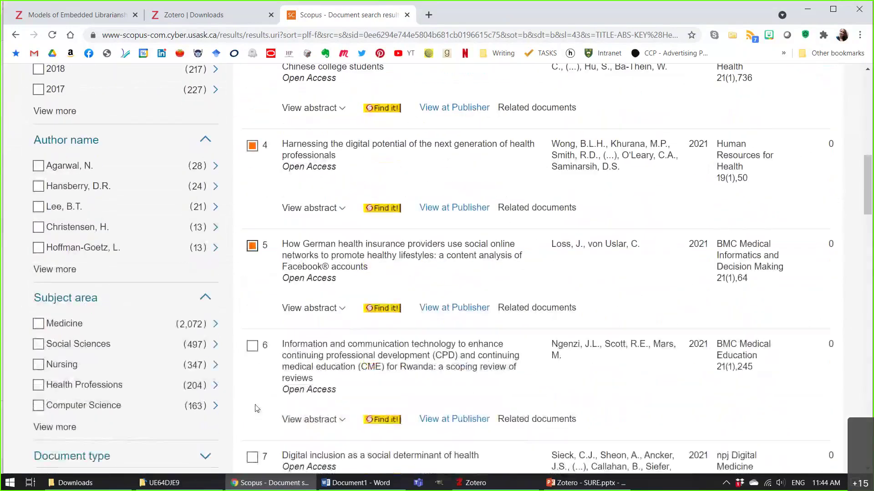
Select all 20 results on the page and open their export settings.
scroll(257, 400, up, 9)
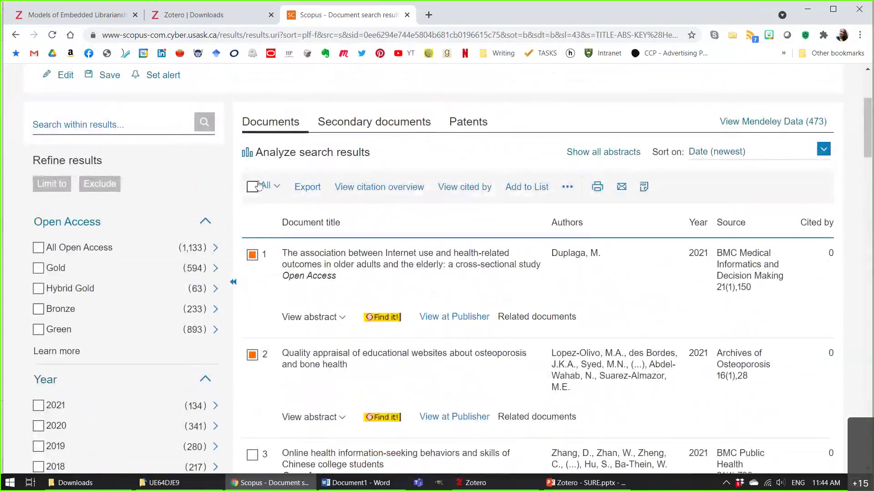
click(253, 186)
click(301, 243)
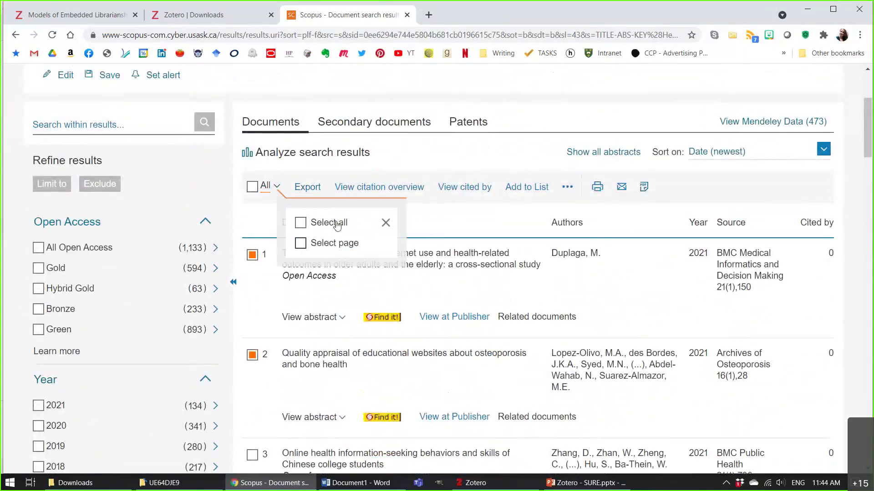
click(326, 188)
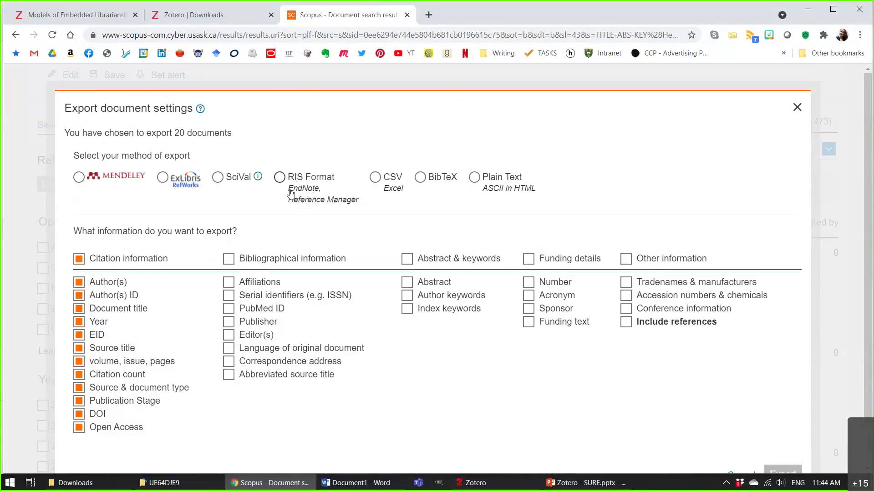
Export the 20 results as RIS with abstracts, keywords, bibliographical, funding and other information.
click(279, 178)
scroll(187, 252, down, 1)
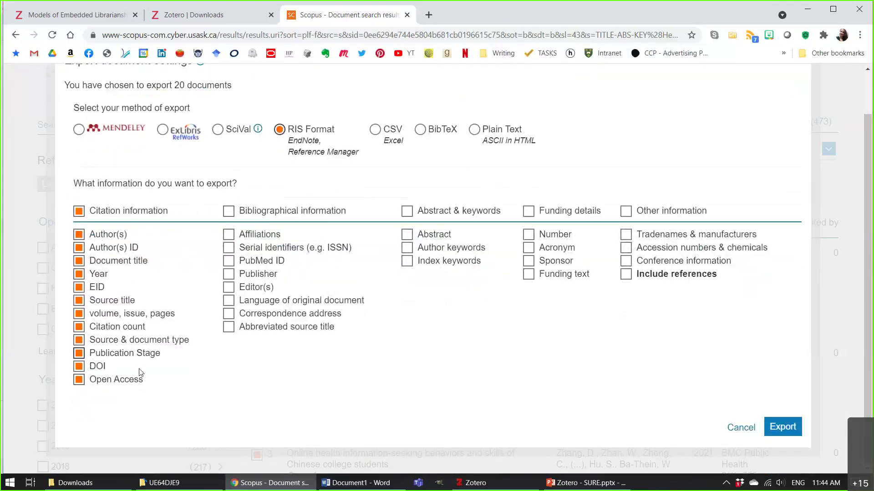
click(436, 211)
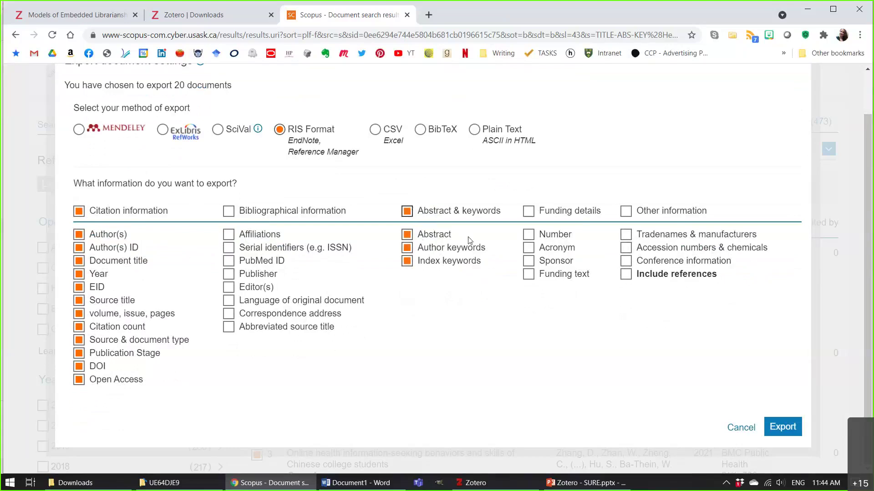
click(229, 212)
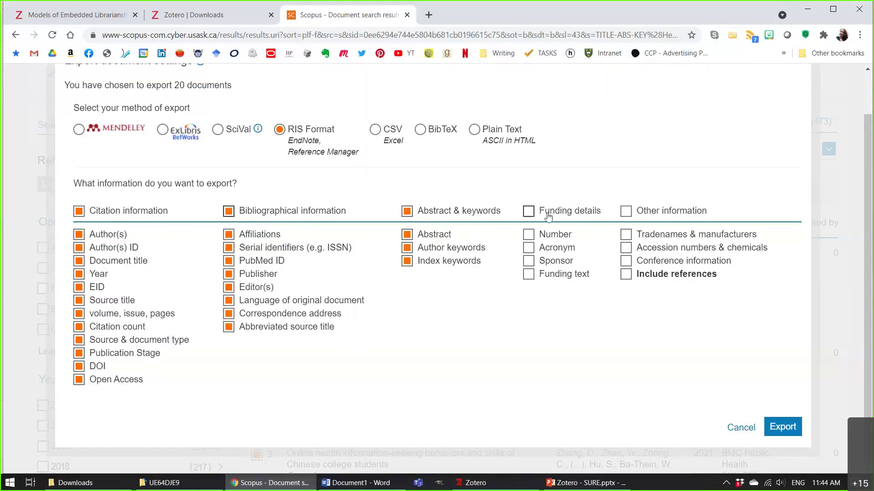
click(641, 212)
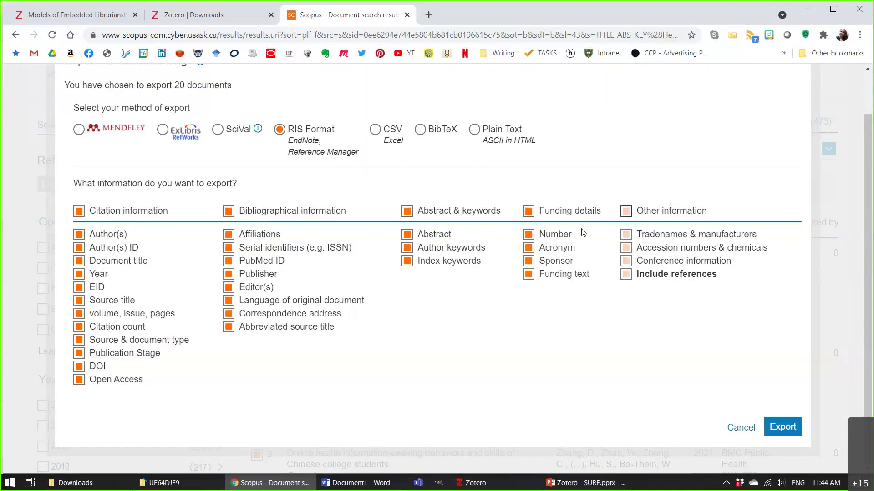
click(784, 428)
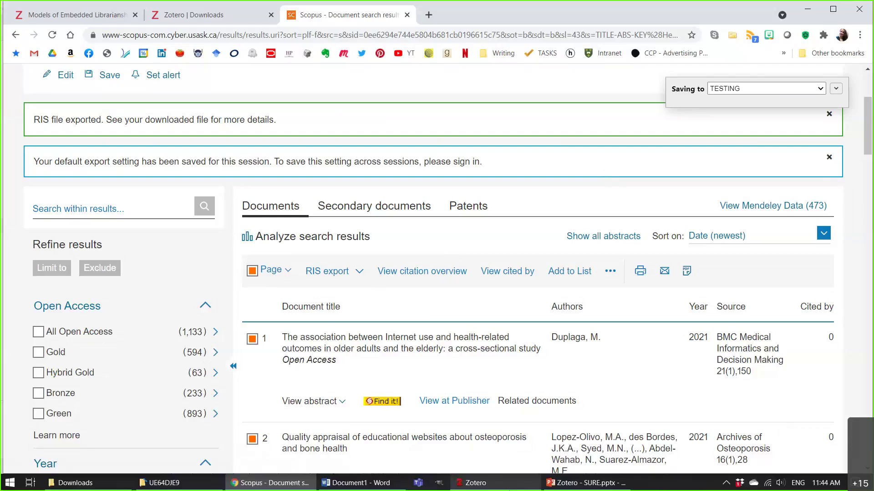
Switch to Zotero and show the TESTING collection containing the imported Scopus records.
click(473, 483)
scroll(410, 273, down, 3)
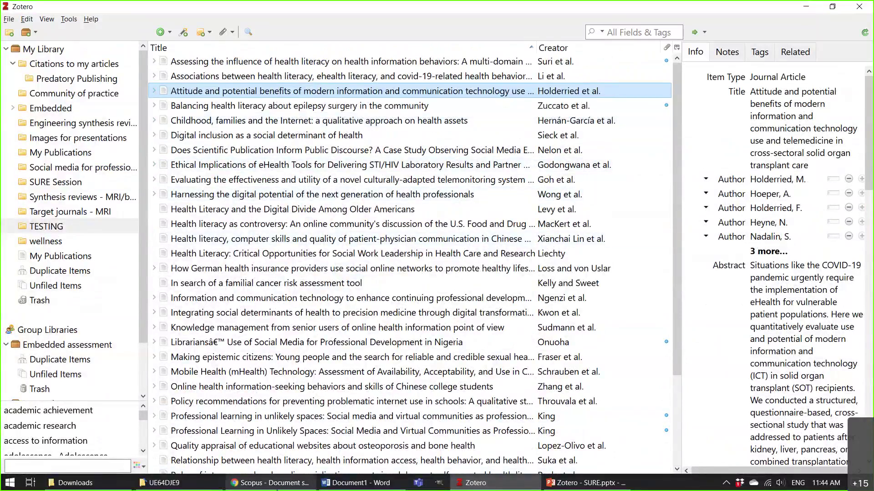
click(277, 485)
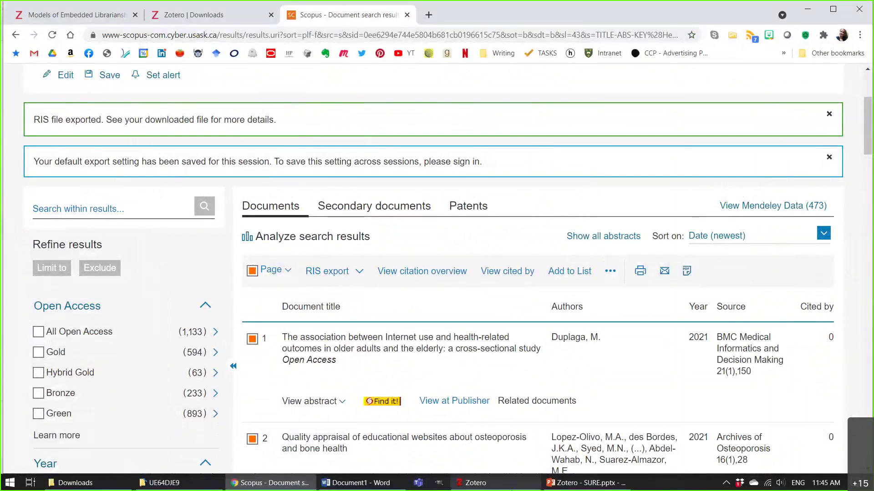
click(515, 485)
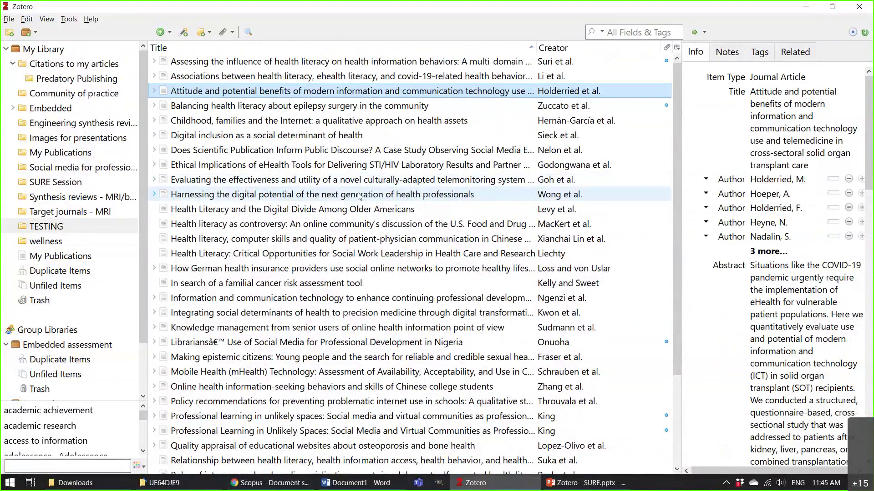
click(143, 47)
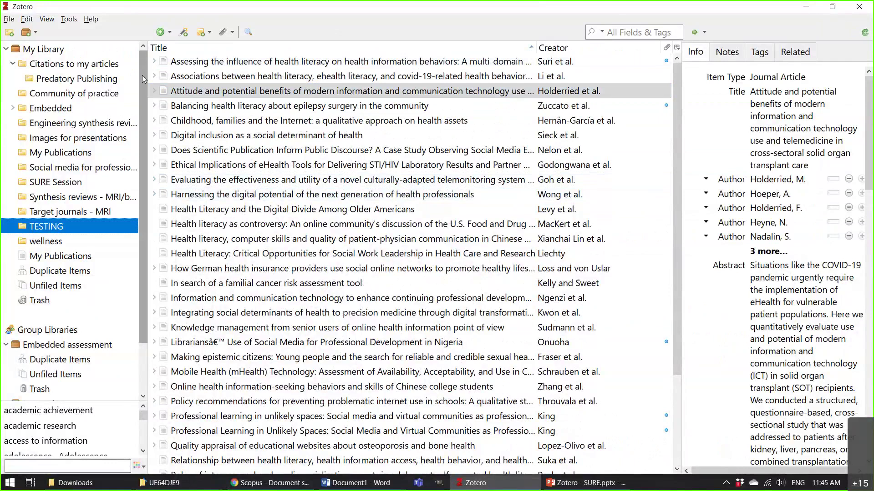
Sync the Zotero library with zotero.org using the green sync arrow.
drag(142, 75, 147, 121)
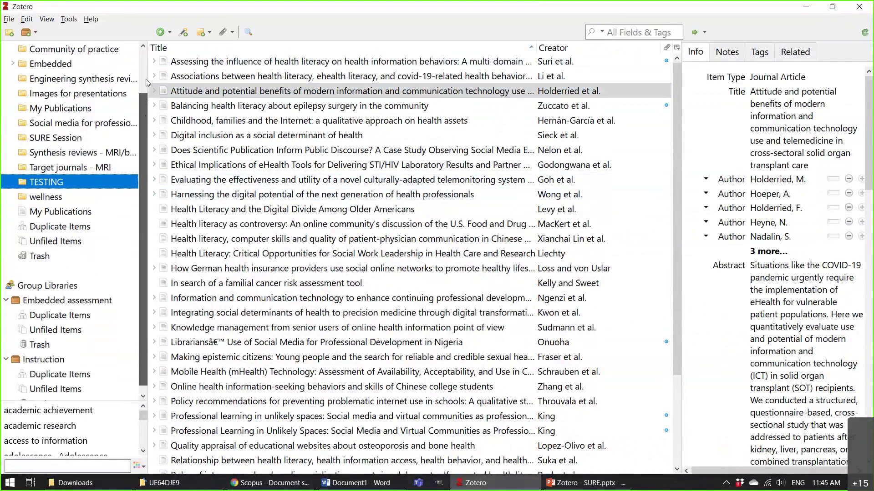
scroll(145, 82, up, 1)
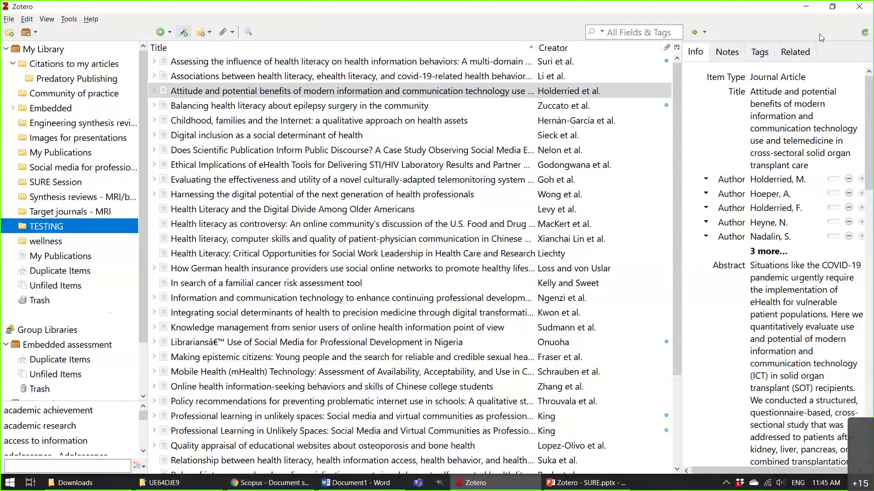
click(865, 33)
Collapse and restore the item details pane and check which columns the item list shows.
drag(678, 81, 869, 64)
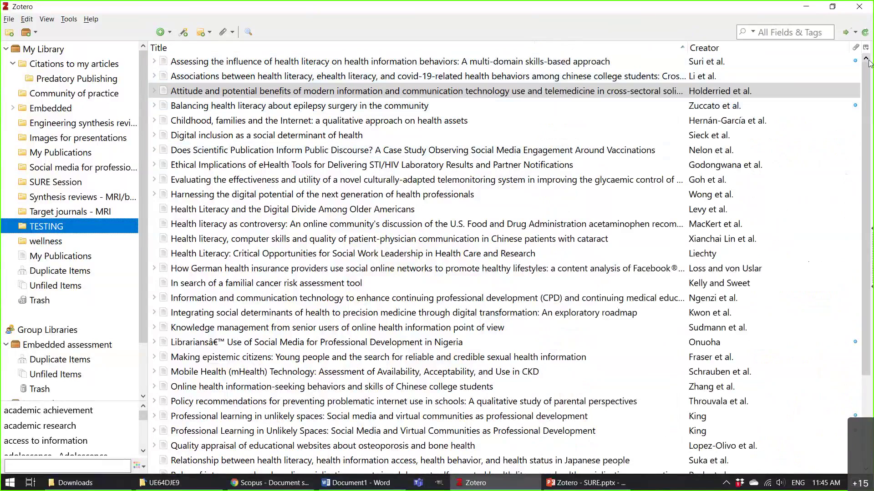
click(867, 61)
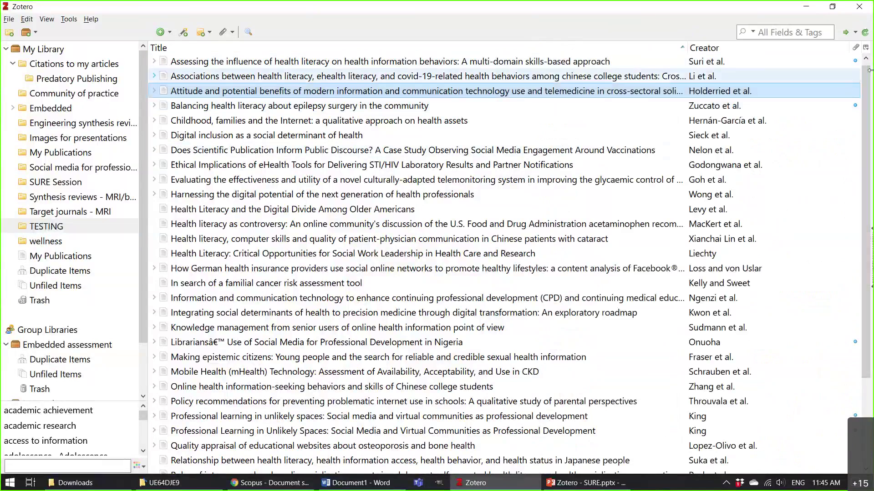
click(866, 47)
key(Escape)
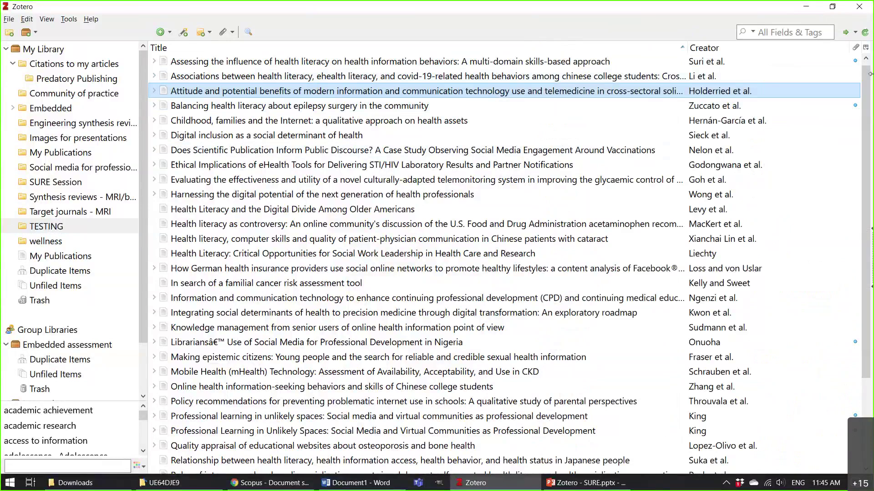
click(869, 74)
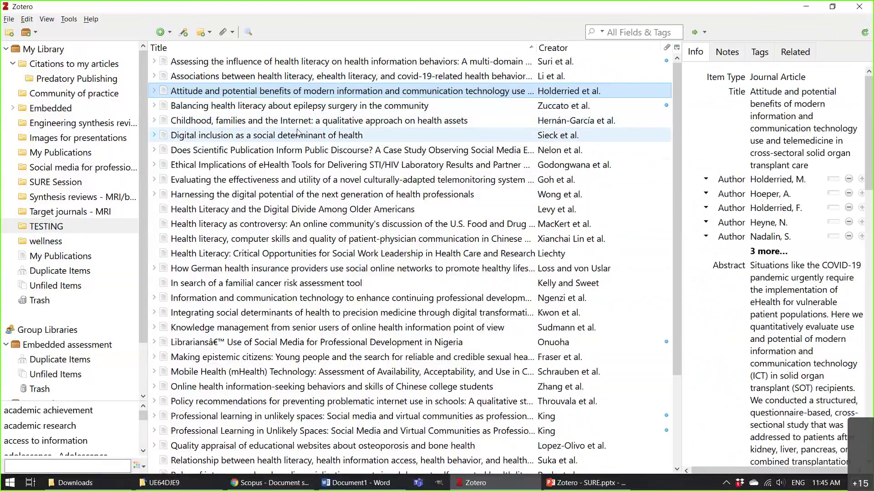
click(27, 20)
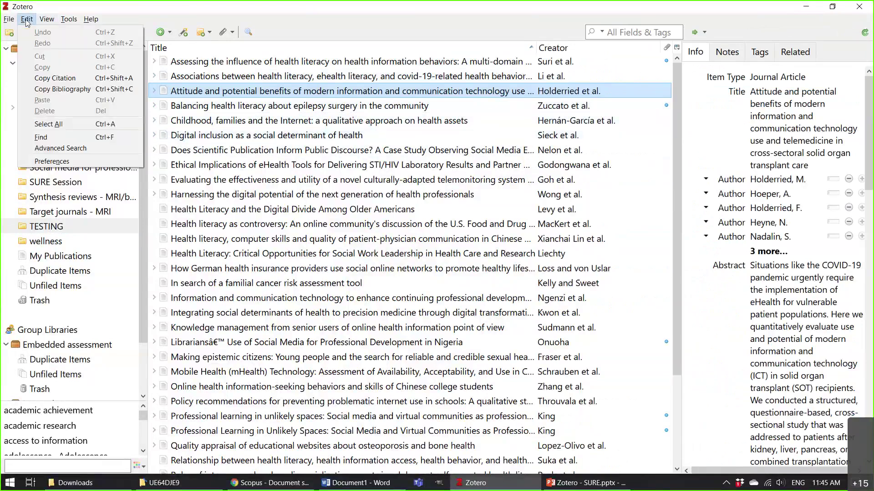
Review Sync preferences, toggling My Library attachment syncing off and back on, then cancel.
click(75, 161)
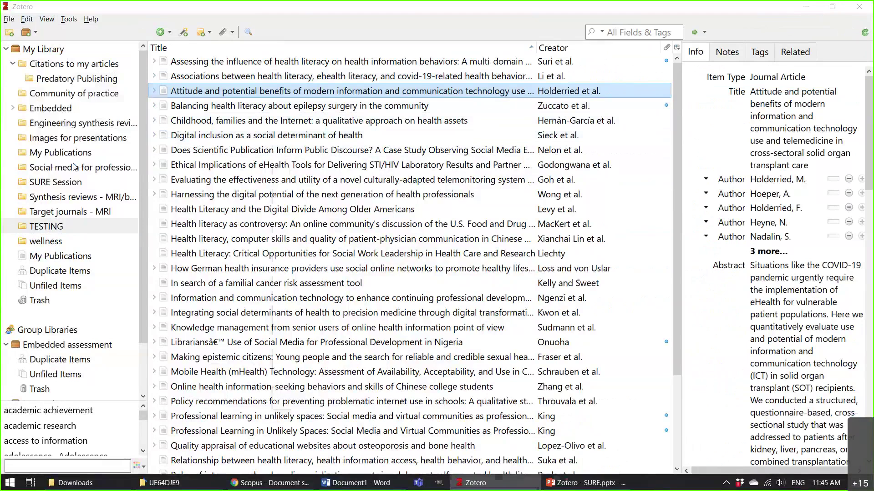
click(343, 72)
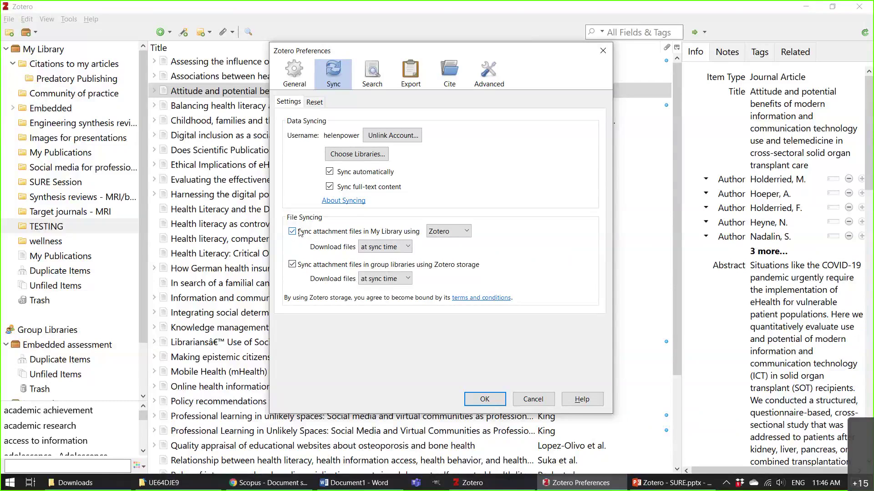
click(301, 233)
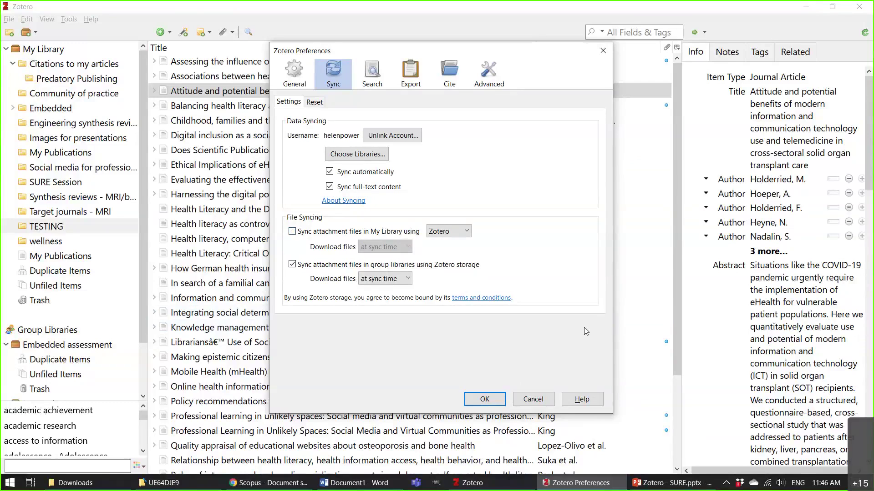
click(292, 232)
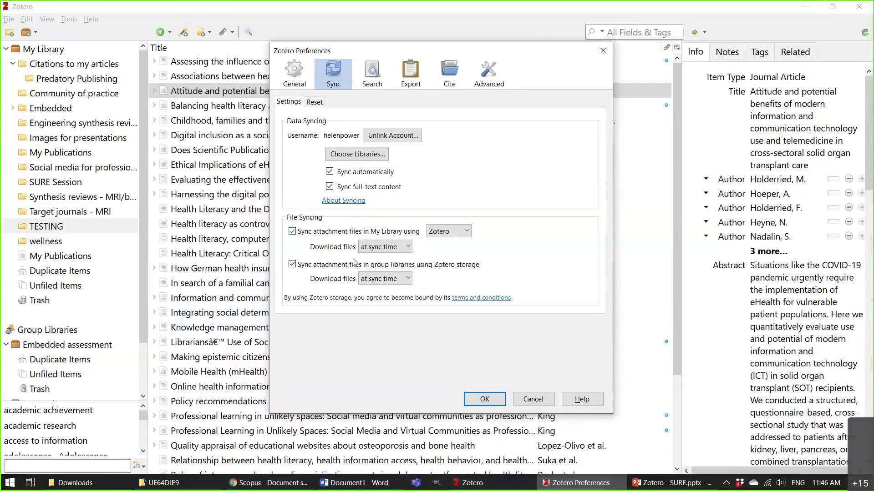
click(532, 400)
Open the Nelon et al. item's Scopus record in Chrome from the Zotero list.
click(361, 151)
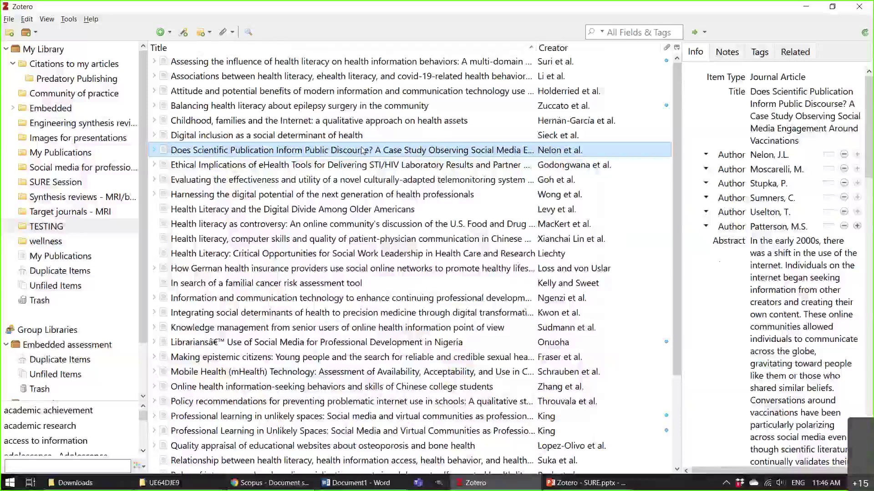
double_click(362, 150)
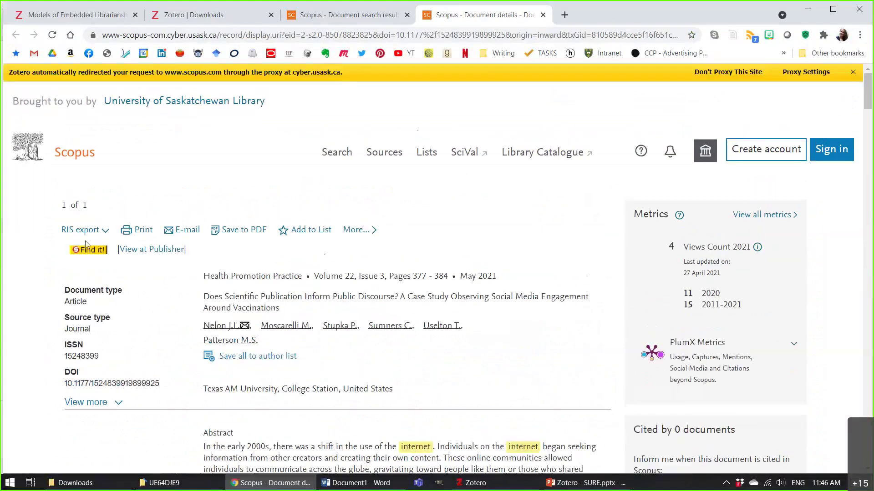
Check full-text access for the Nelon et al. record, close the article tab, and return to Word.
click(92, 251)
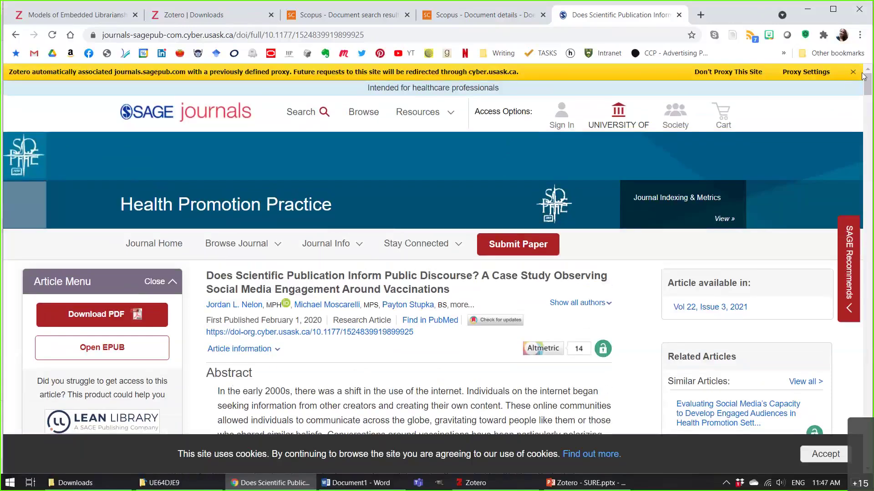
click(853, 73)
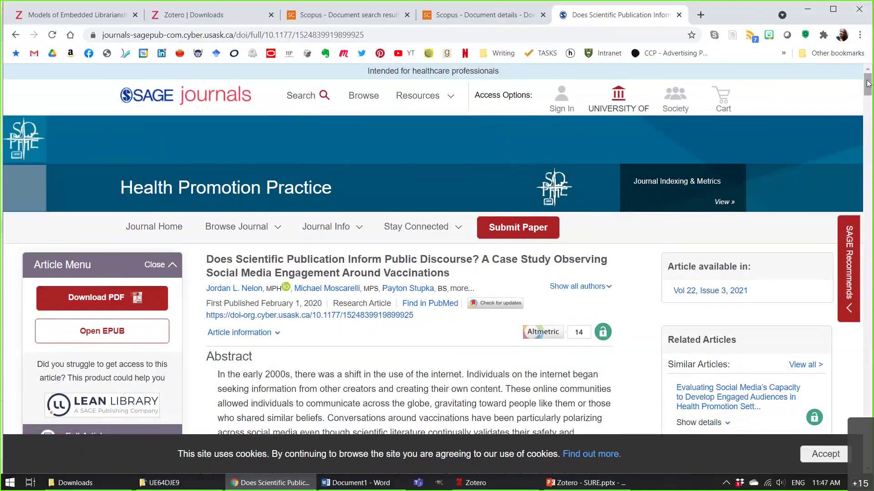
key(ctrl+w)
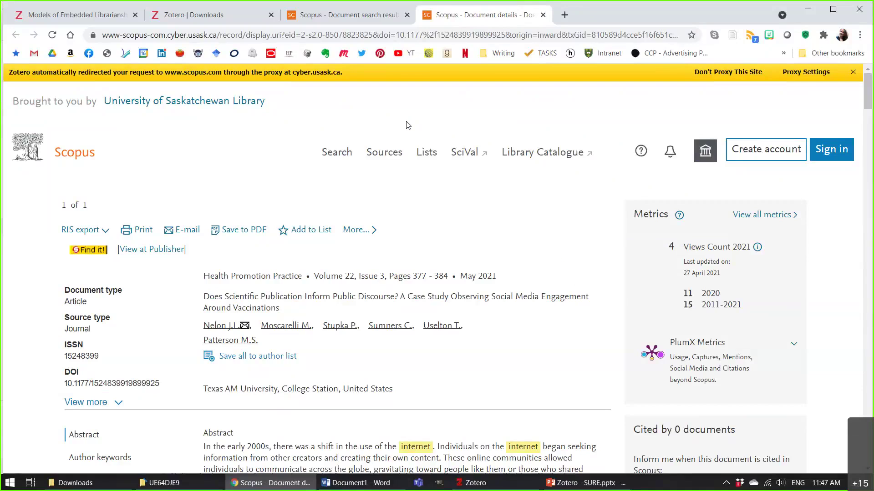
click(362, 484)
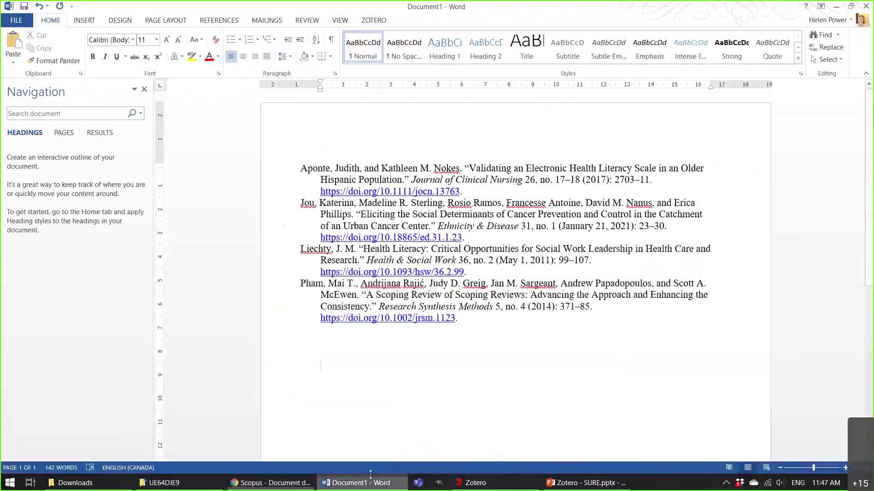
Select everything in Document1 and delete the four-reference bibliography, leaving 0 words.
click(587, 483)
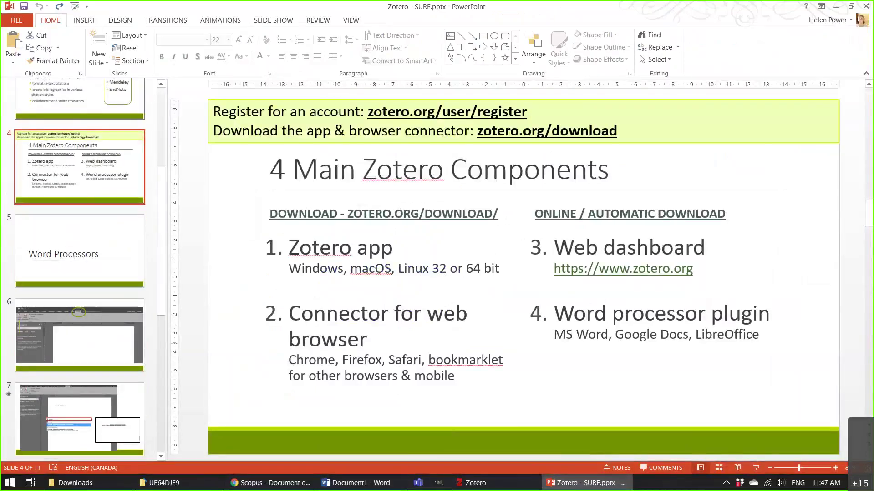
click(362, 482)
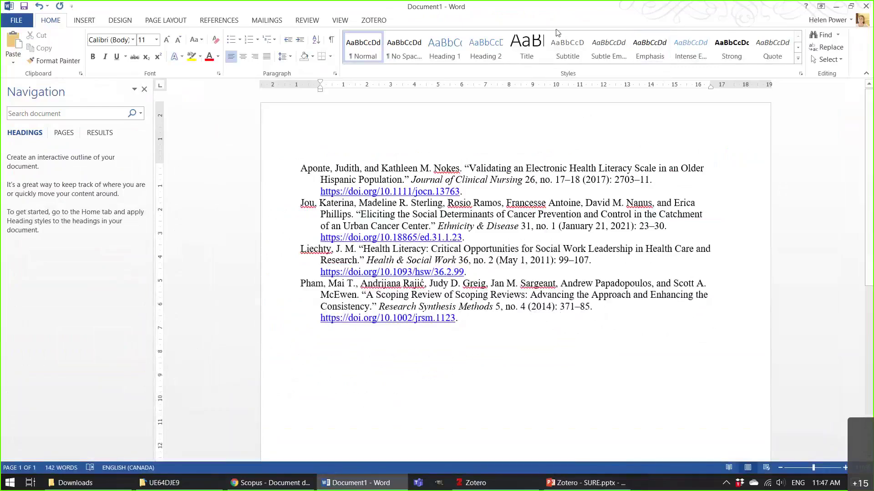
double_click(687, 9)
double_click(455, 64)
key(ctrl+a)
key(Delete)
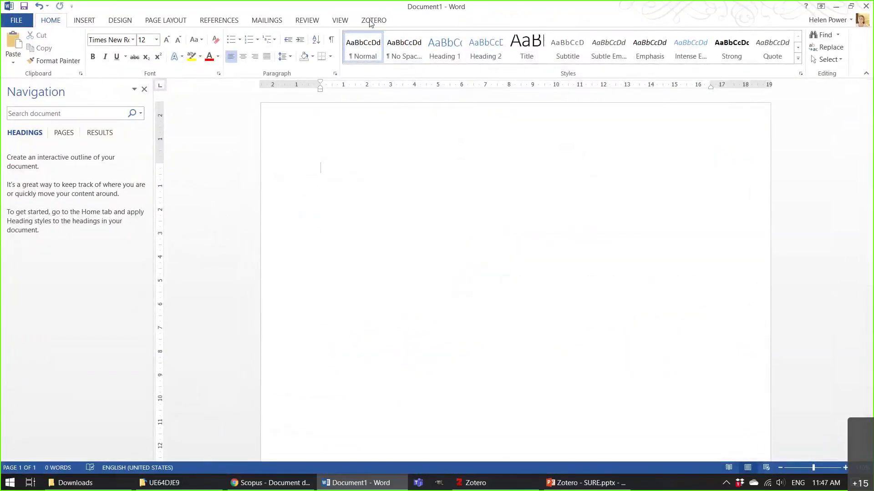
Restore the Word window, widen it across the full screen width, and show the ZOTERO ribbon.
double_click(705, 8)
drag(650, 227, 870, 228)
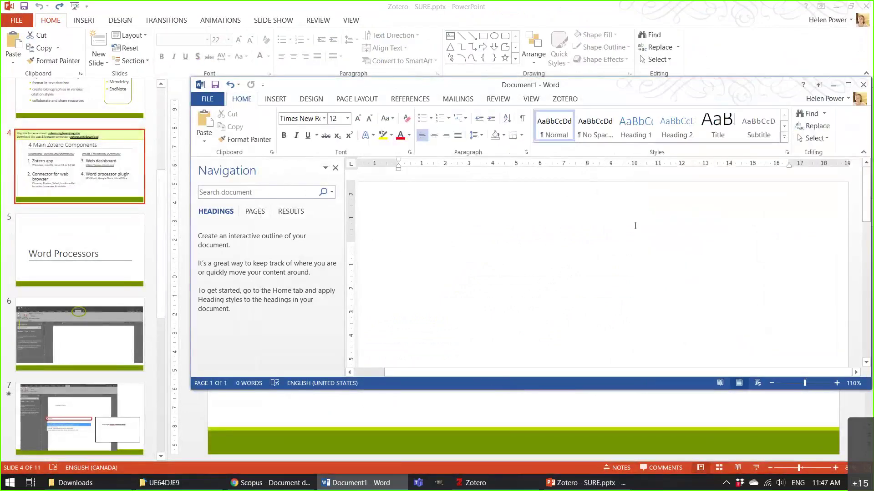
drag(190, 160, 1, 160)
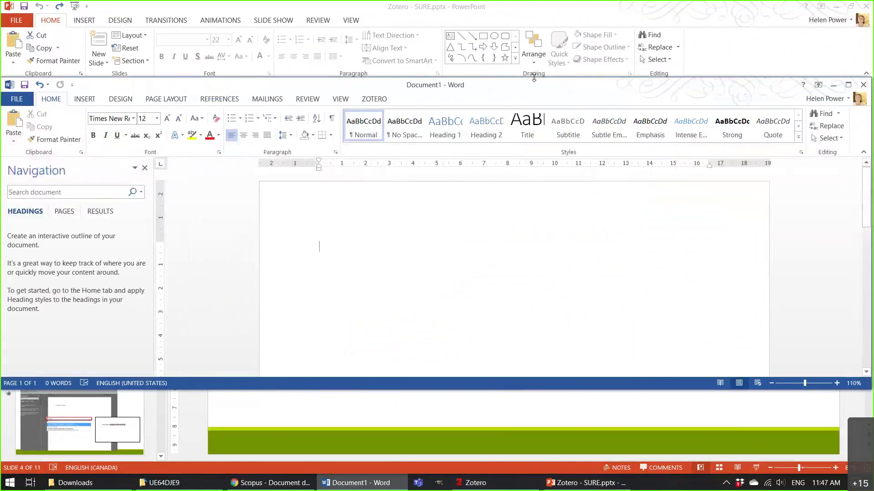
drag(533, 78, 534, 59)
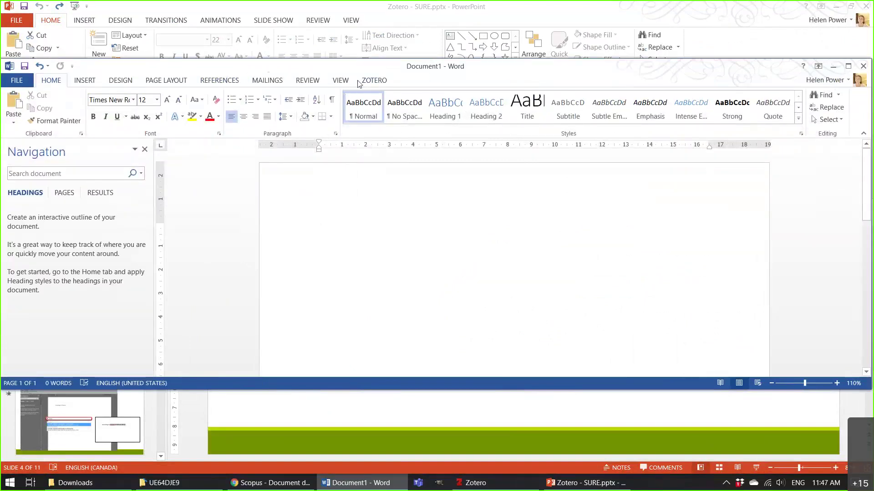
click(370, 81)
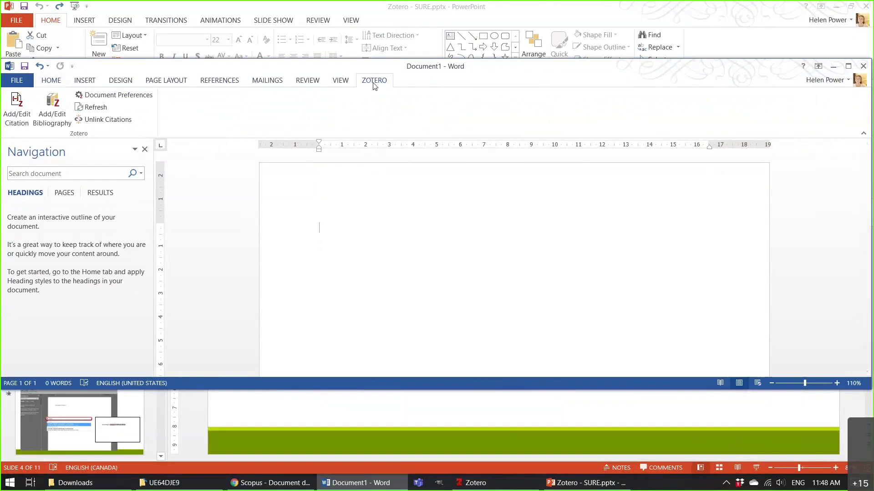
Readjust the Word window height so it sits over the PowerPoint slides.
double_click(555, 391)
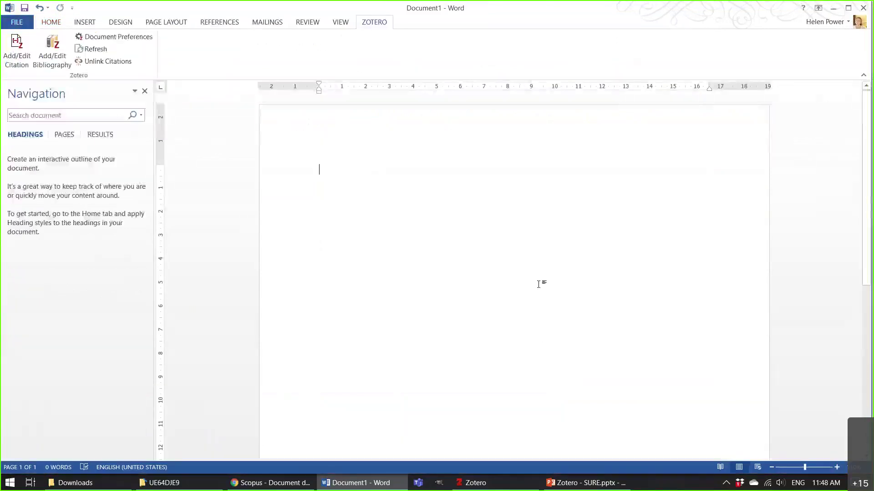
double_click(728, 13)
double_click(784, 4)
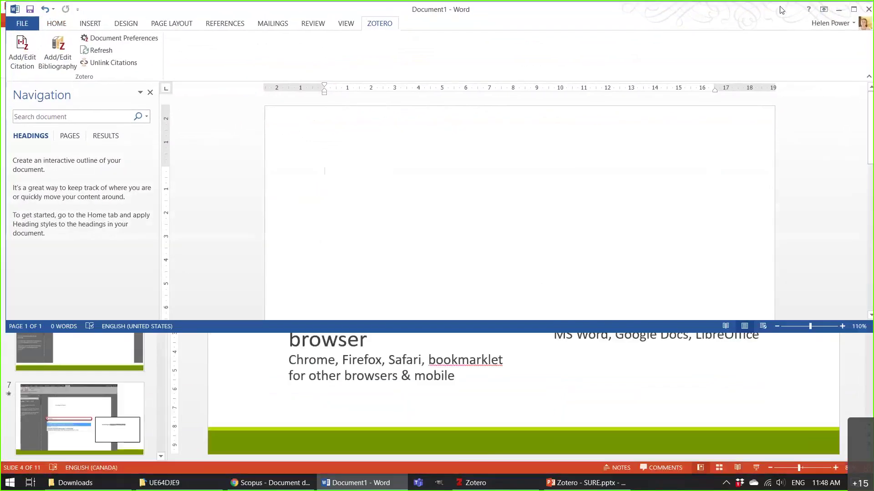
double_click(756, 10)
double_click(747, 12)
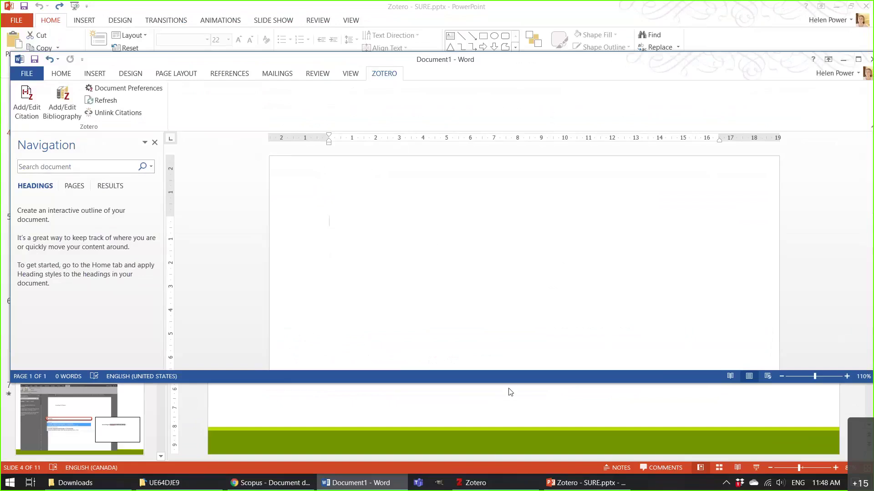
drag(515, 386, 508, 452)
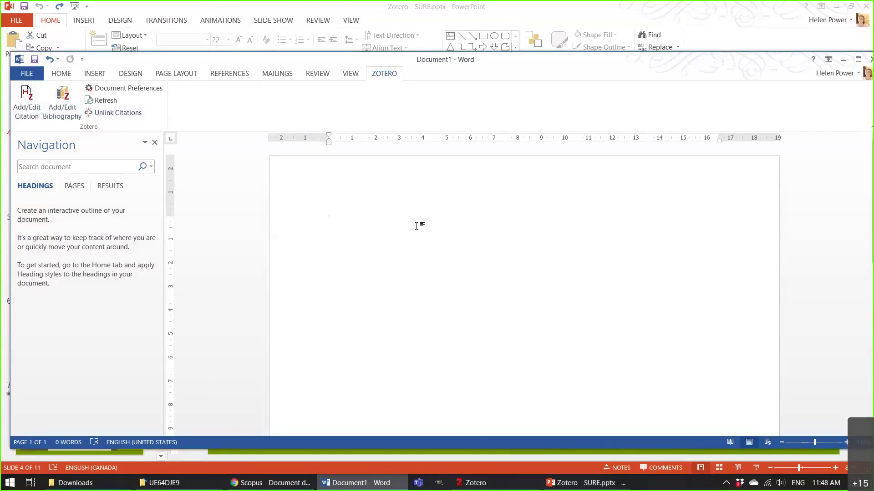
Type 'According to ____ ___' and start adding a Zotero citation after it.
text(According to __)
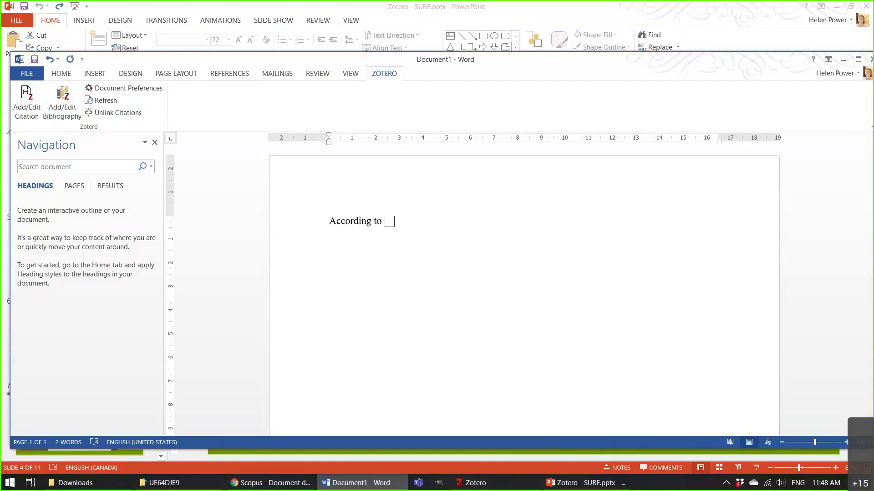
text(__ ___)
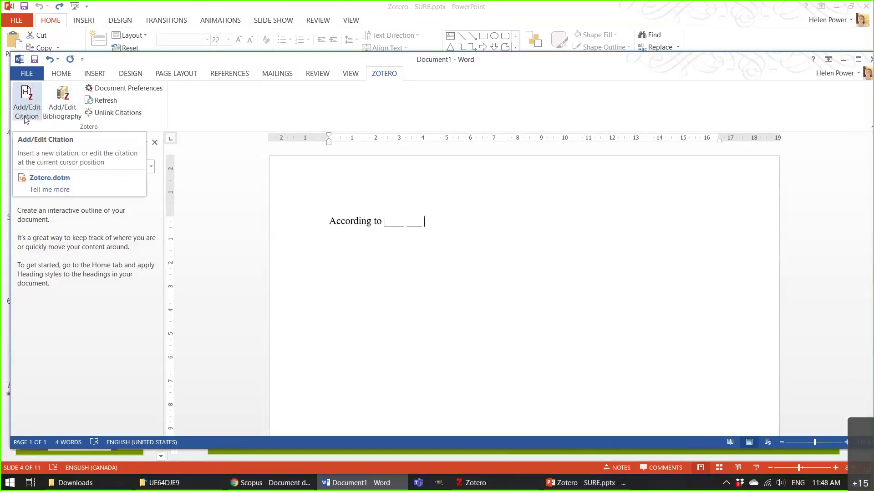
click(27, 99)
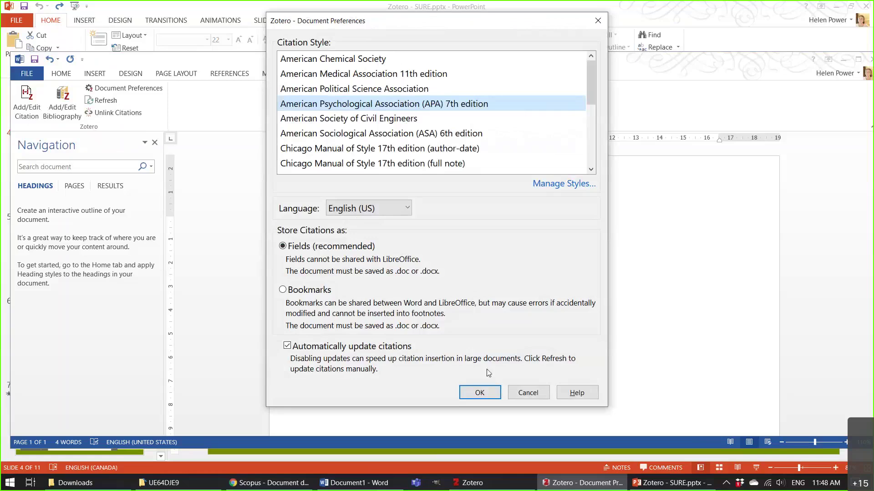
Keep APA 7th edition as the citation style and search the citation bar for 'Nelon'.
click(484, 398)
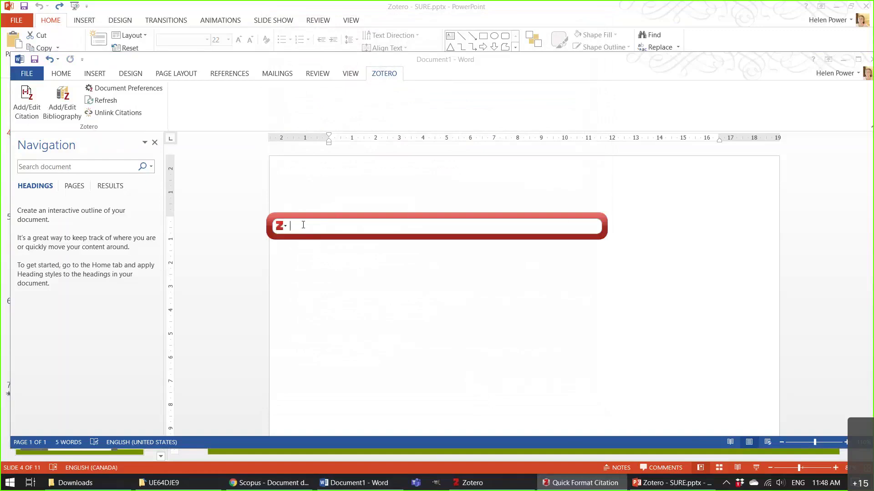
click(481, 487)
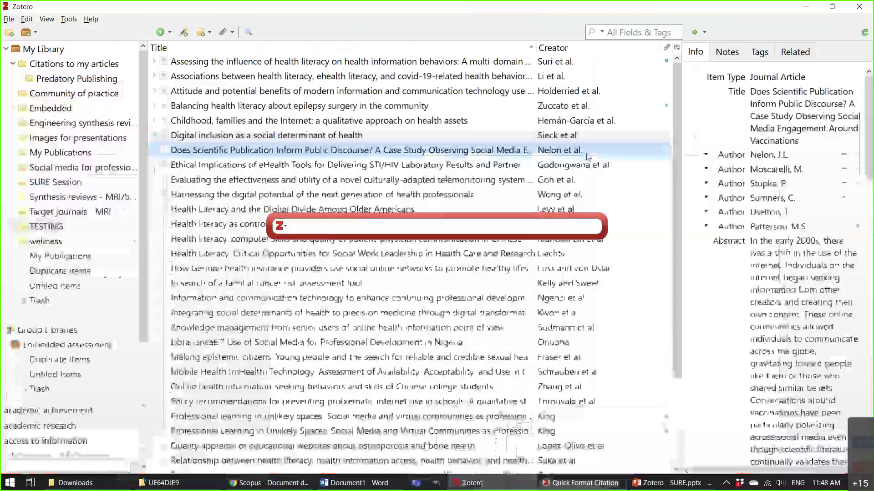
click(500, 487)
text(Nelon)
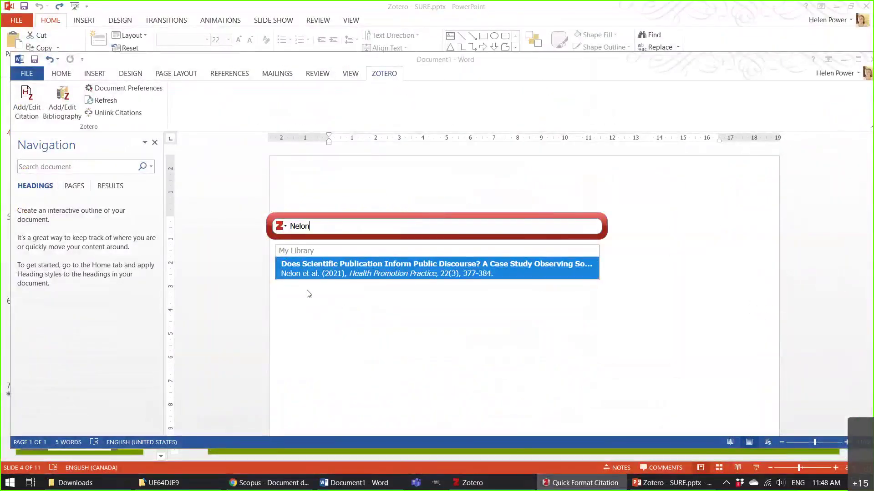
Insert (Nelon et al., 2021), then add a second Nelon citation on a new line.
click(526, 269)
key(Return)
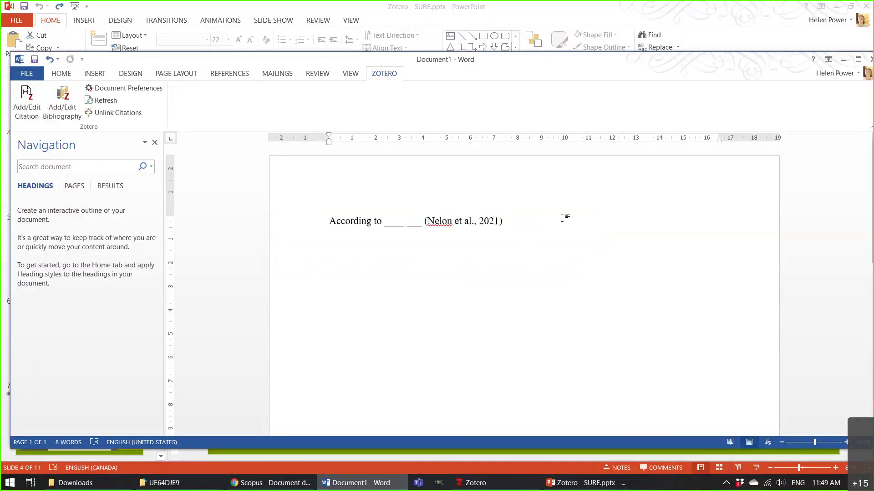
key(Return)
key(Return)
click(26, 98)
text(Nelon)
click(330, 273)
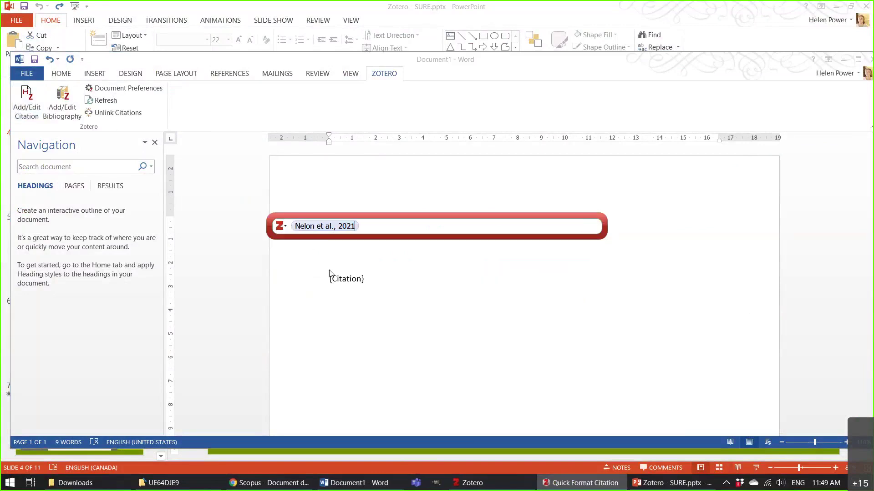
key(Return)
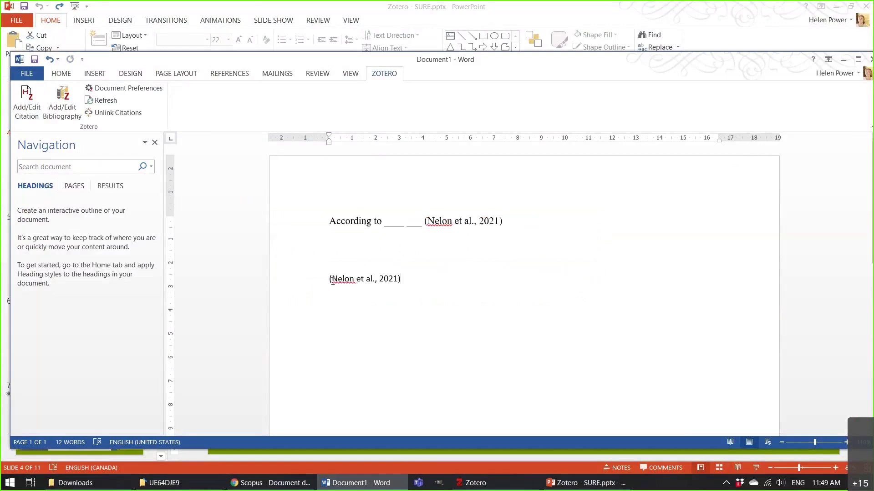
Edit the second citation to read 'According to Nelon et al. (2021)'.
click(333, 279)
key(BackSpace)
text(According to)
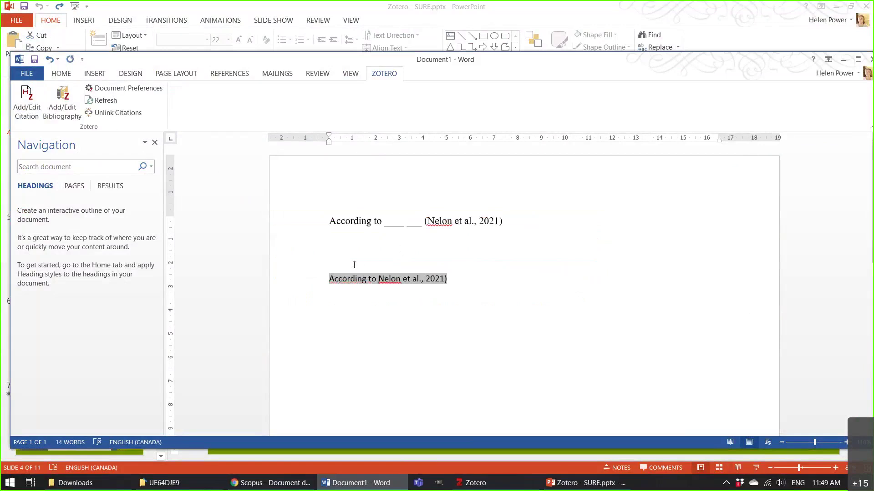
click(428, 275)
text(()
key(BackSpace)
click(511, 277)
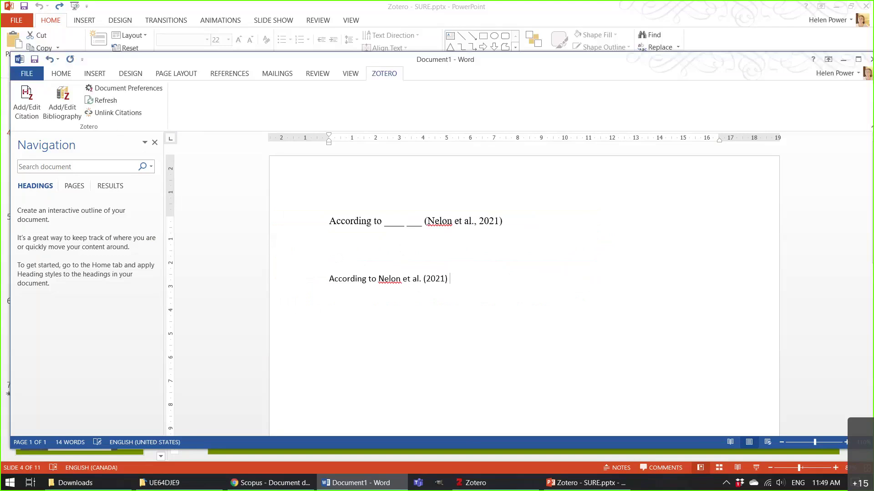
click(459, 221)
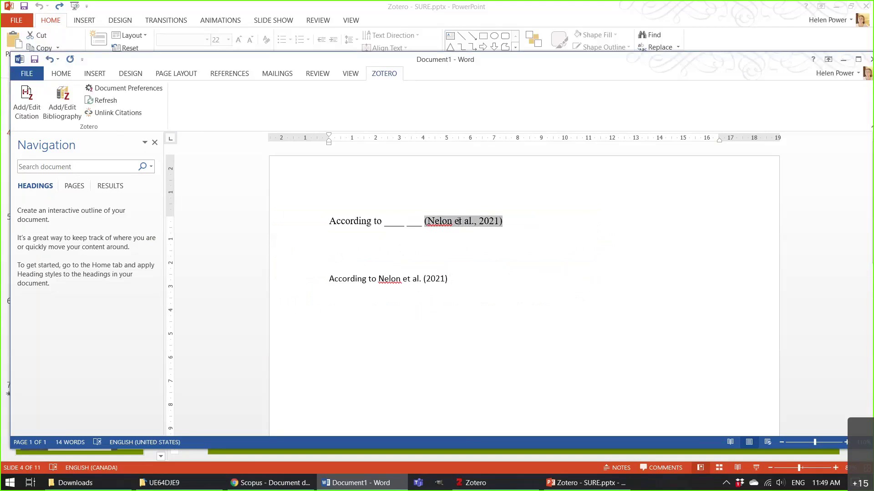
click(396, 279)
click(492, 276)
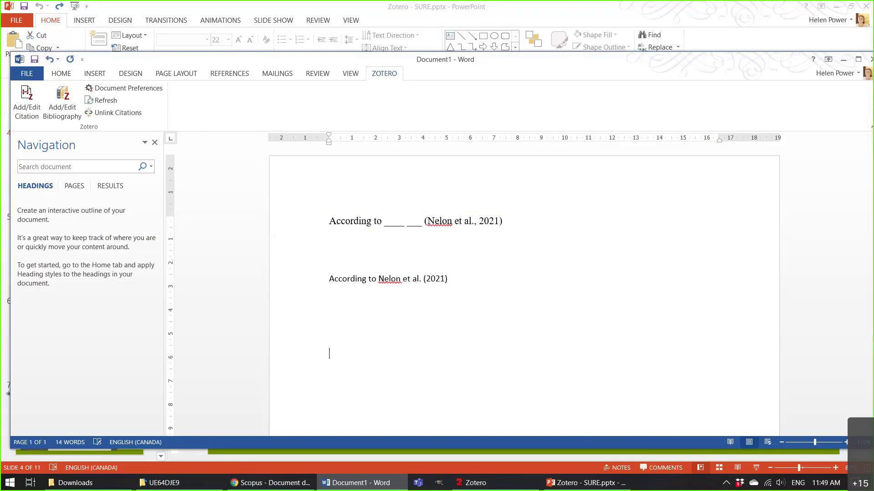
Insert a Zotero bibliography for Nelon et al. (2021), then delete the entry.
click(59, 100)
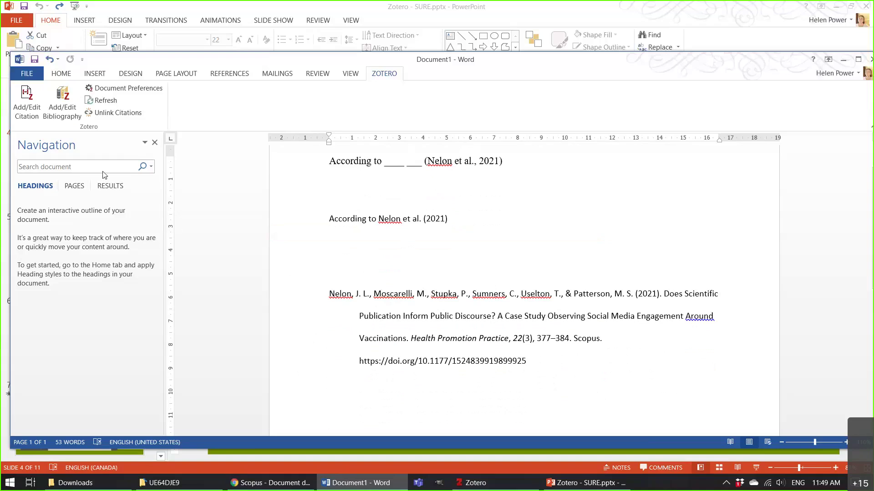
click(542, 362)
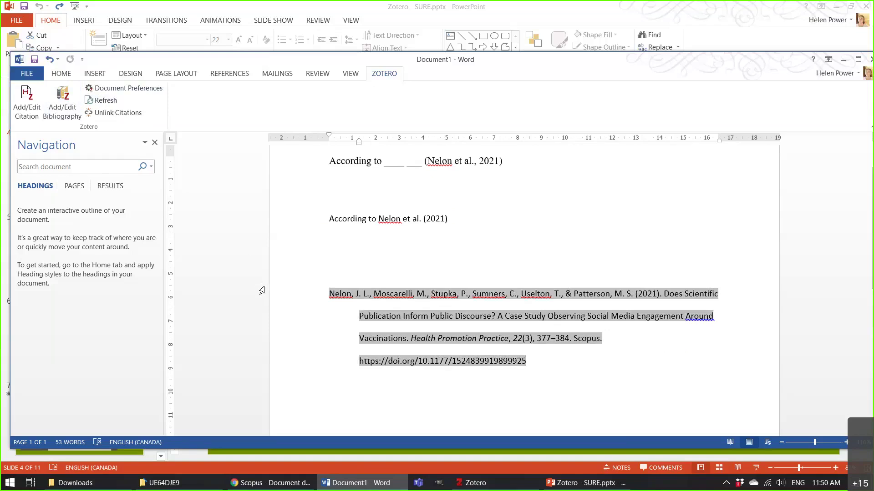
drag(261, 292, 281, 378)
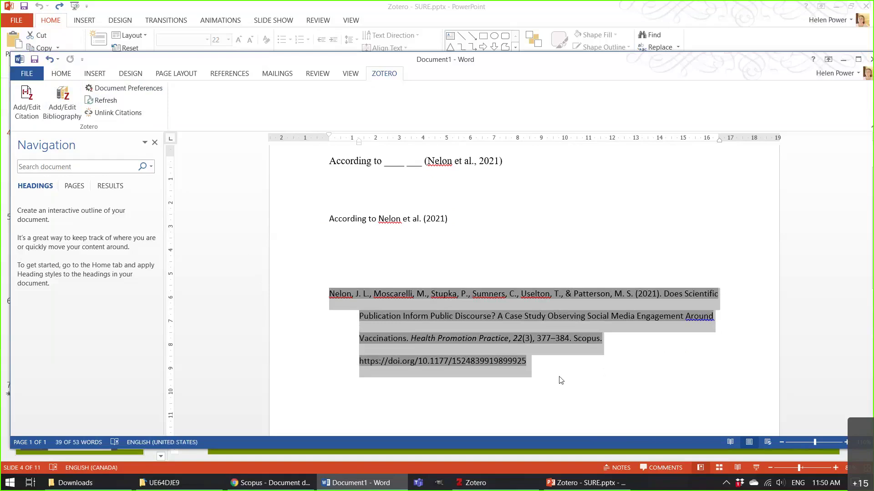
key(Delete)
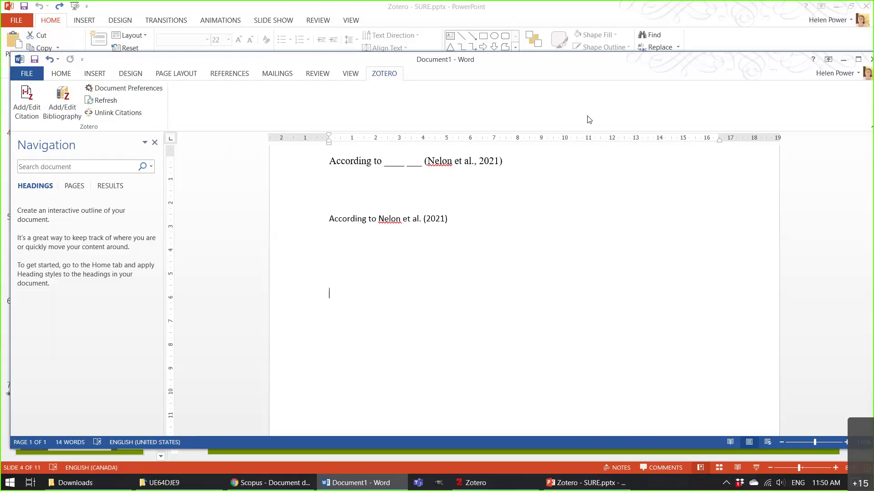
click(499, 488)
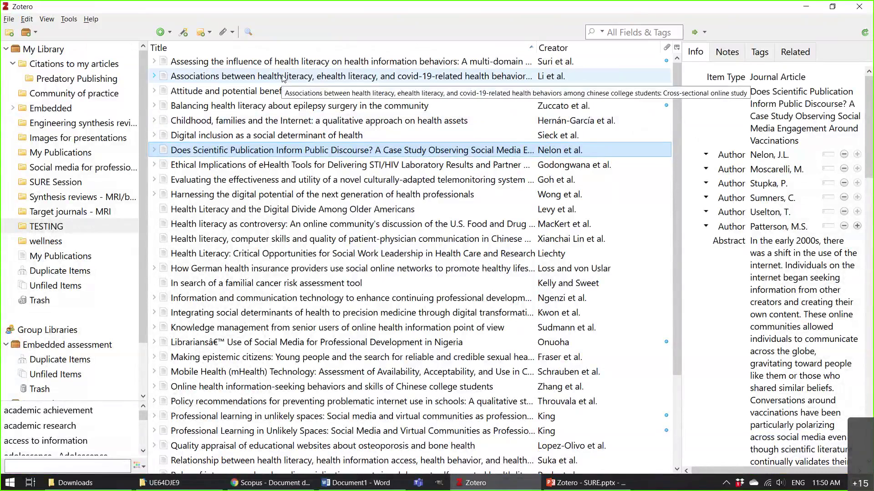
Open the Li et al. health literacy article and inspect its author names without changes.
click(282, 77)
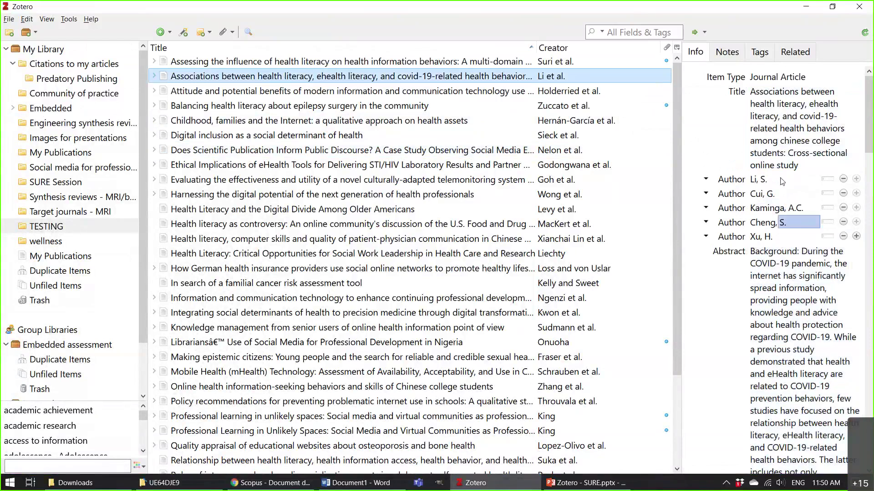
click(766, 237)
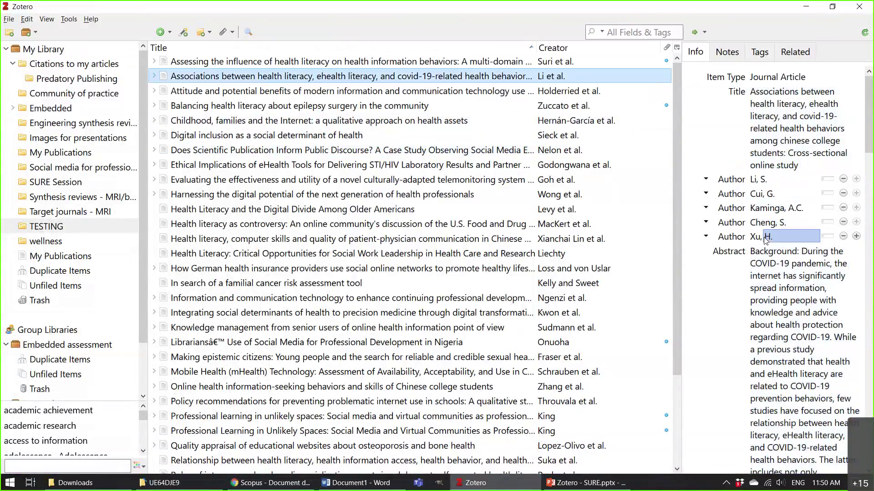
click(755, 237)
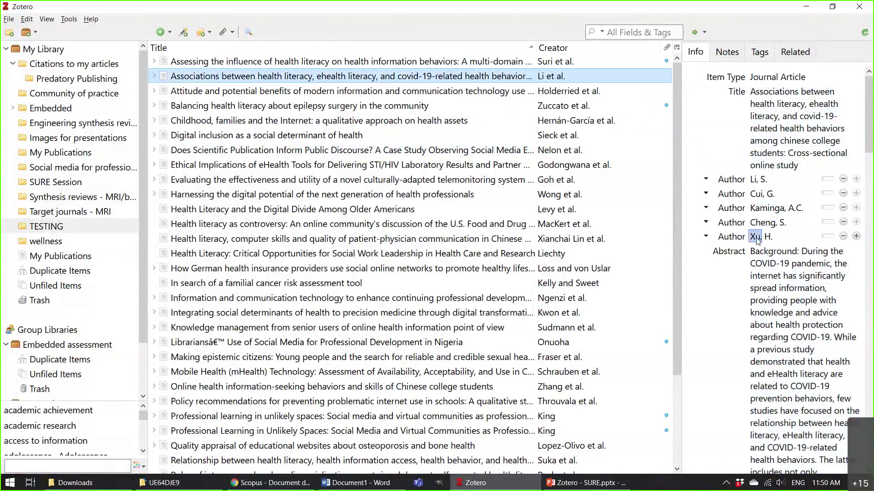
click(767, 224)
key(Return)
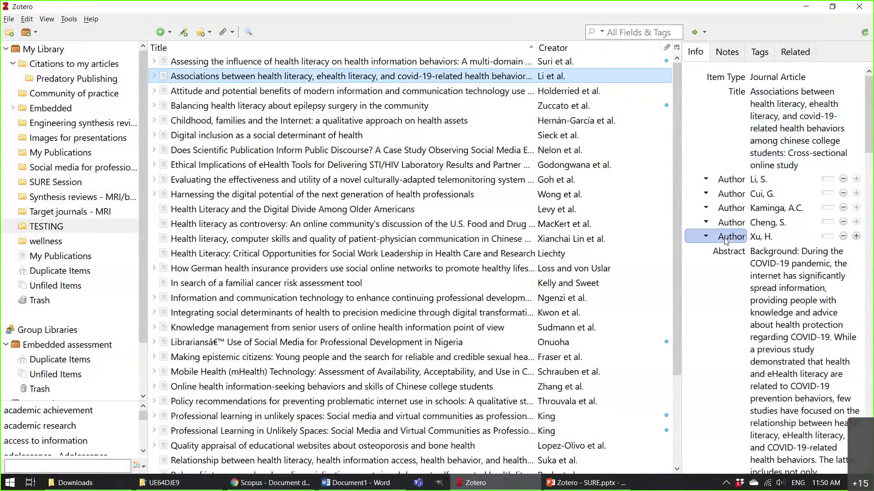
Check the abstract and Issue 5 fields without editing them, then return to Word.
scroll(726, 255, down, 10)
click(728, 269)
key(Tab)
key(Tab)
key(Tab)
key(Escape)
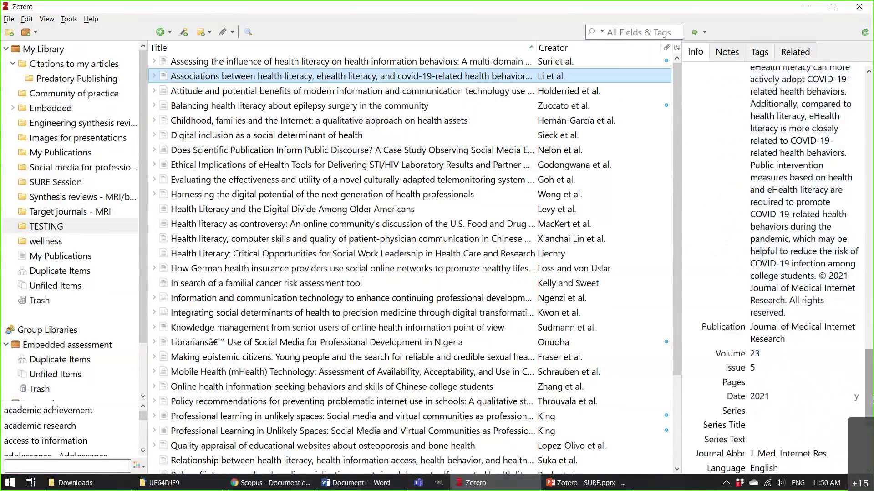
scroll(773, 273, down, 3)
click(766, 302)
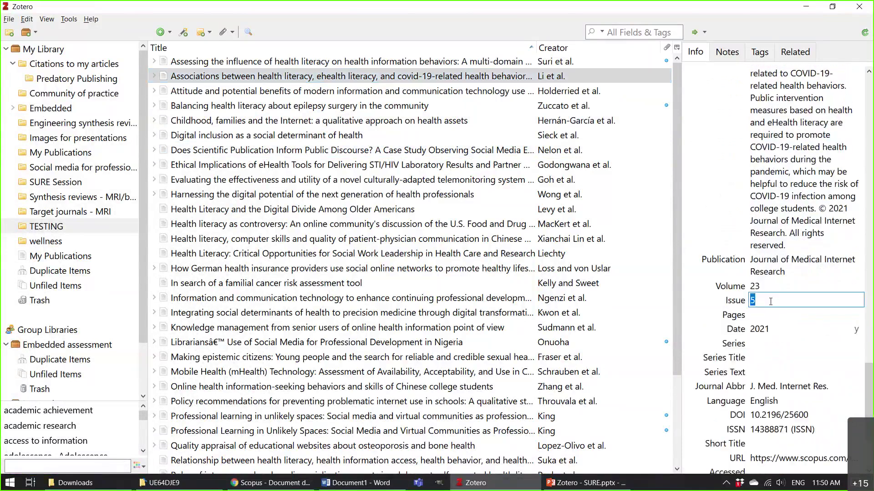
double_click(766, 302)
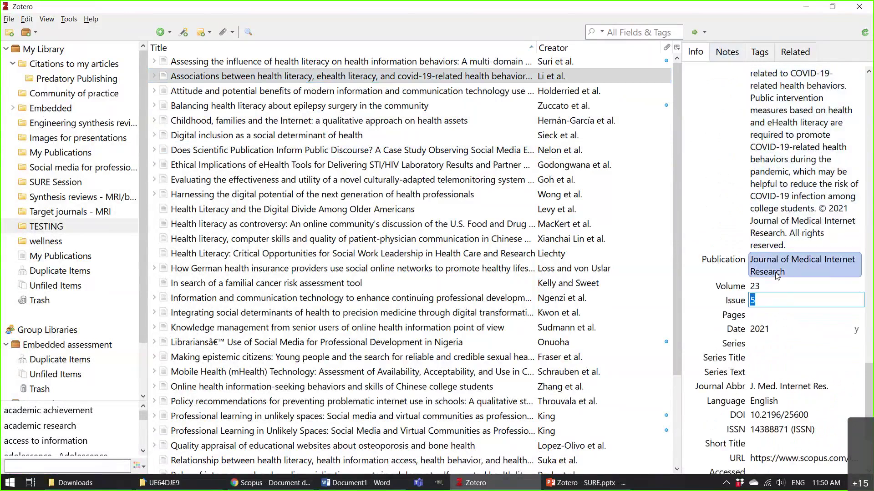
click(664, 76)
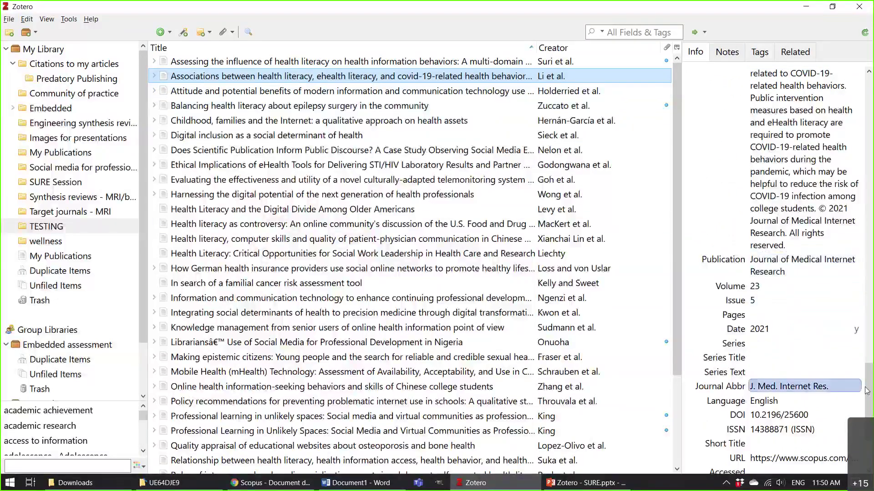
drag(867, 390, 866, 96)
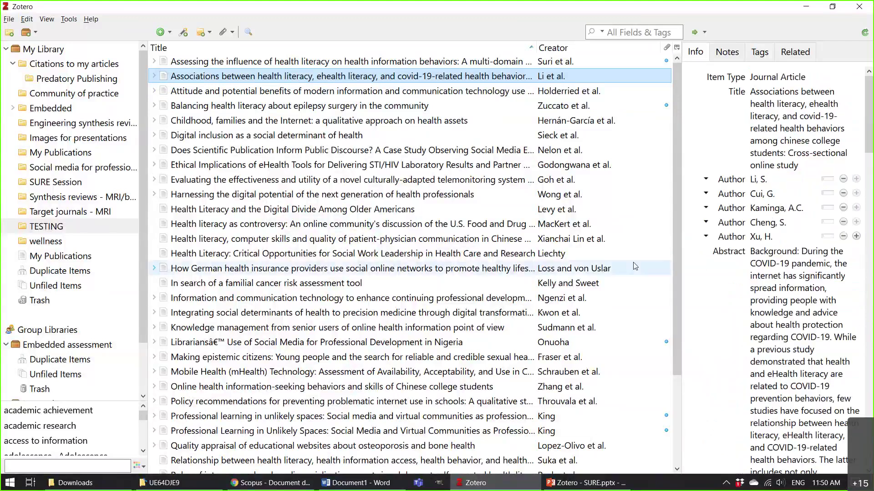
click(359, 483)
Delete the empty lines below 'According to Nelon et al. (2021)' and bring Zotero forward.
drag(329, 256, 351, 297)
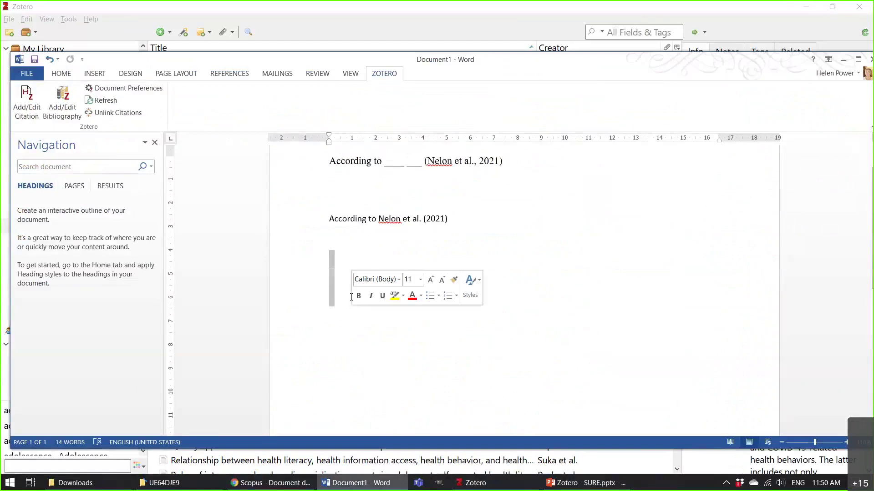
key(BackSpace)
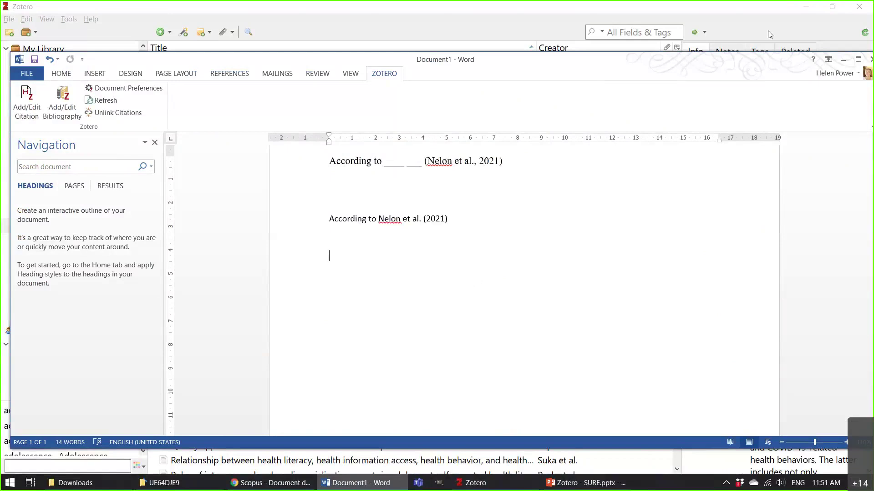
click(560, 20)
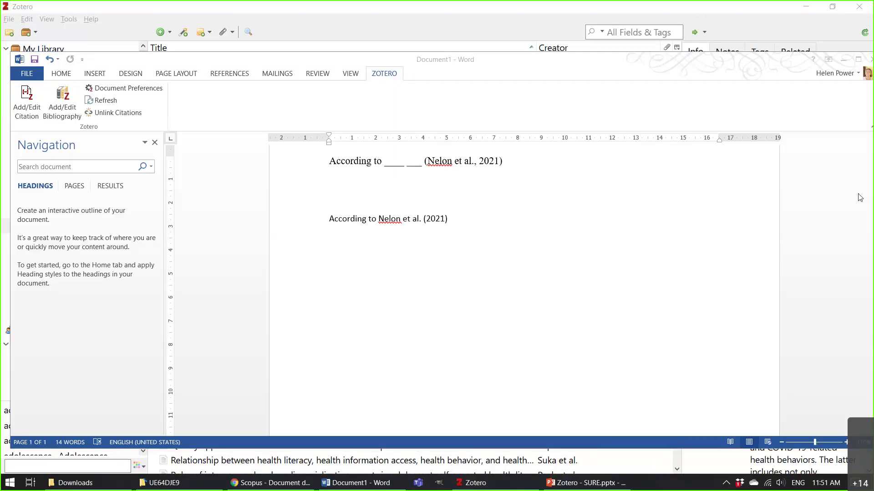
click(325, 335)
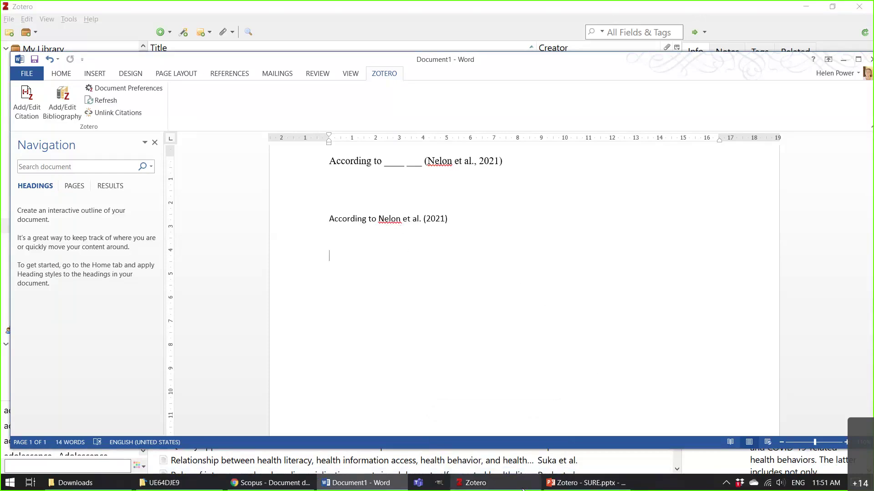
click(522, 489)
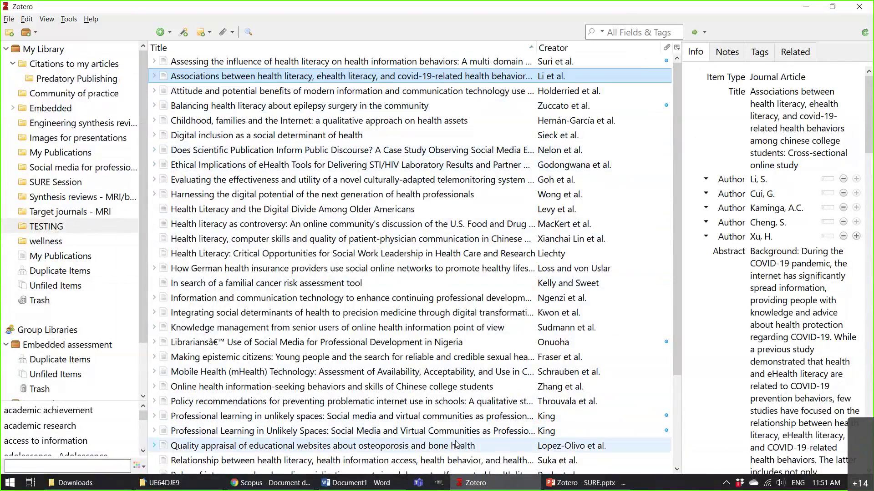
View the Scopus article record, then select the narrative citation lines back in Word.
click(270, 487)
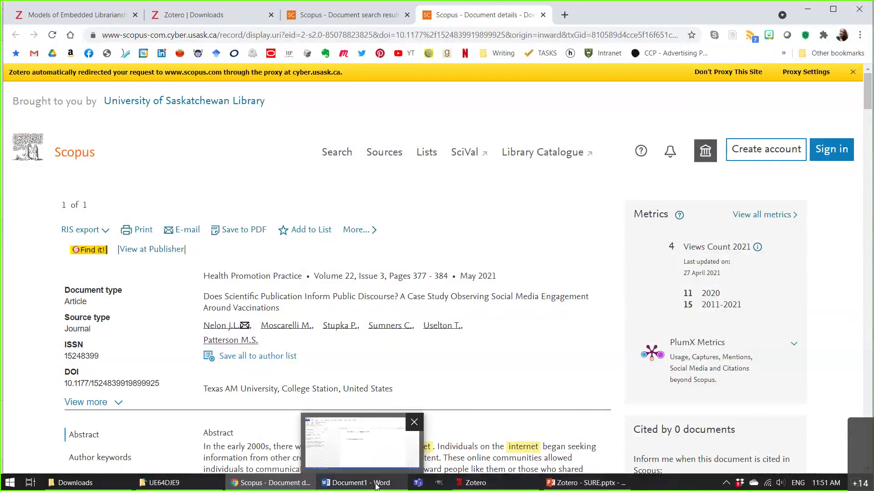
click(381, 486)
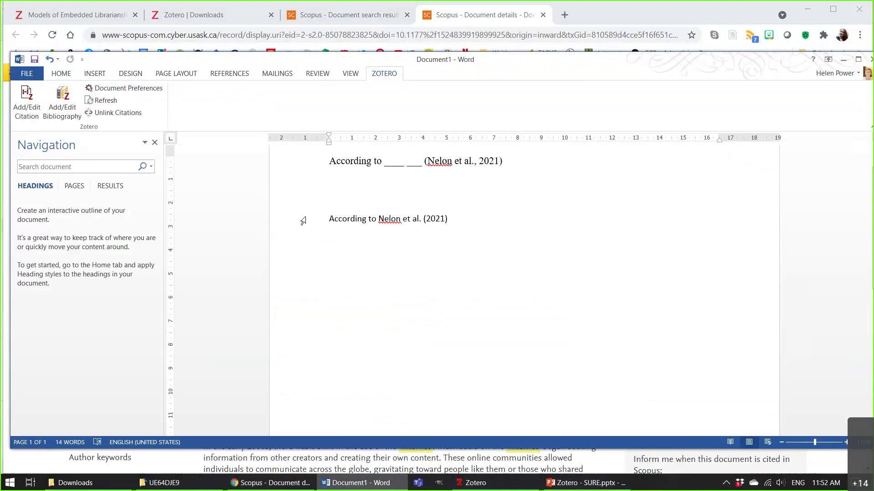
drag(303, 209, 308, 287)
Deselect the citation lines, leaving both citations unchanged, and bring the Zotero library forward.
click(509, 285)
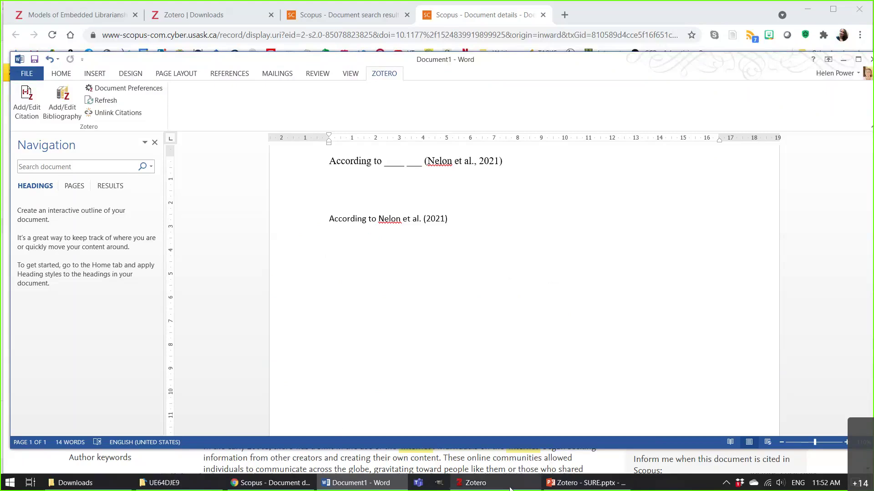
mouse_move(510, 489)
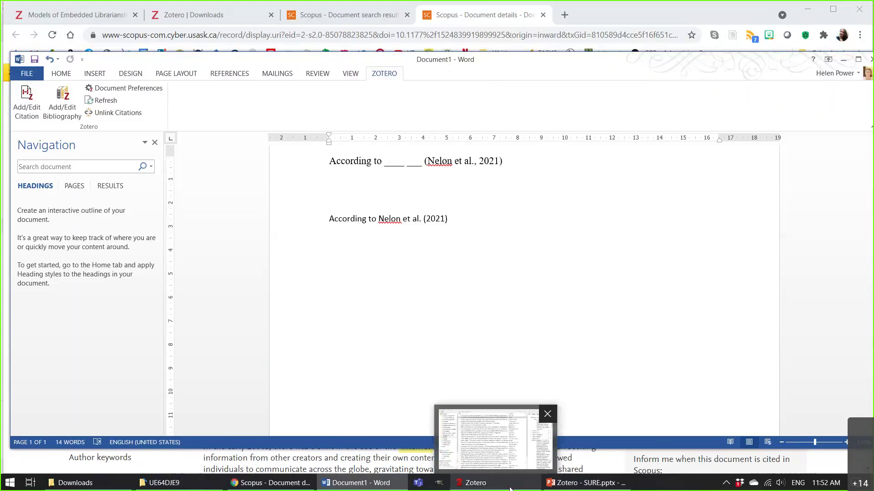
click(510, 488)
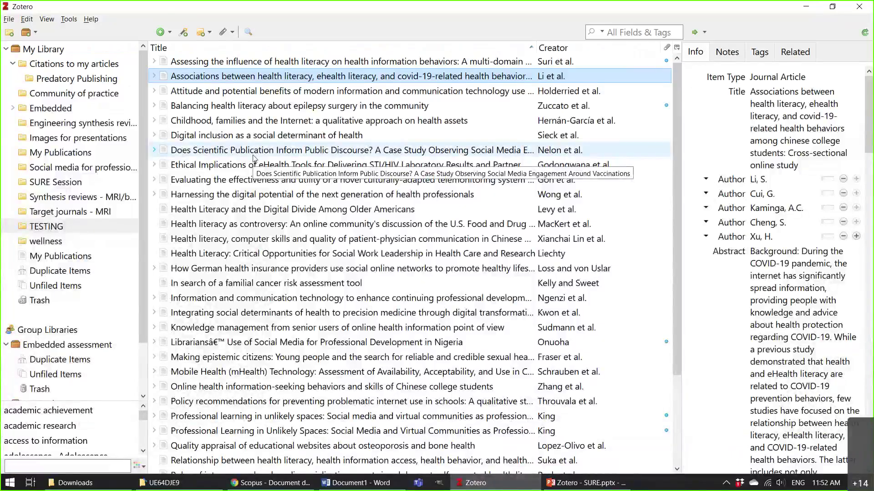